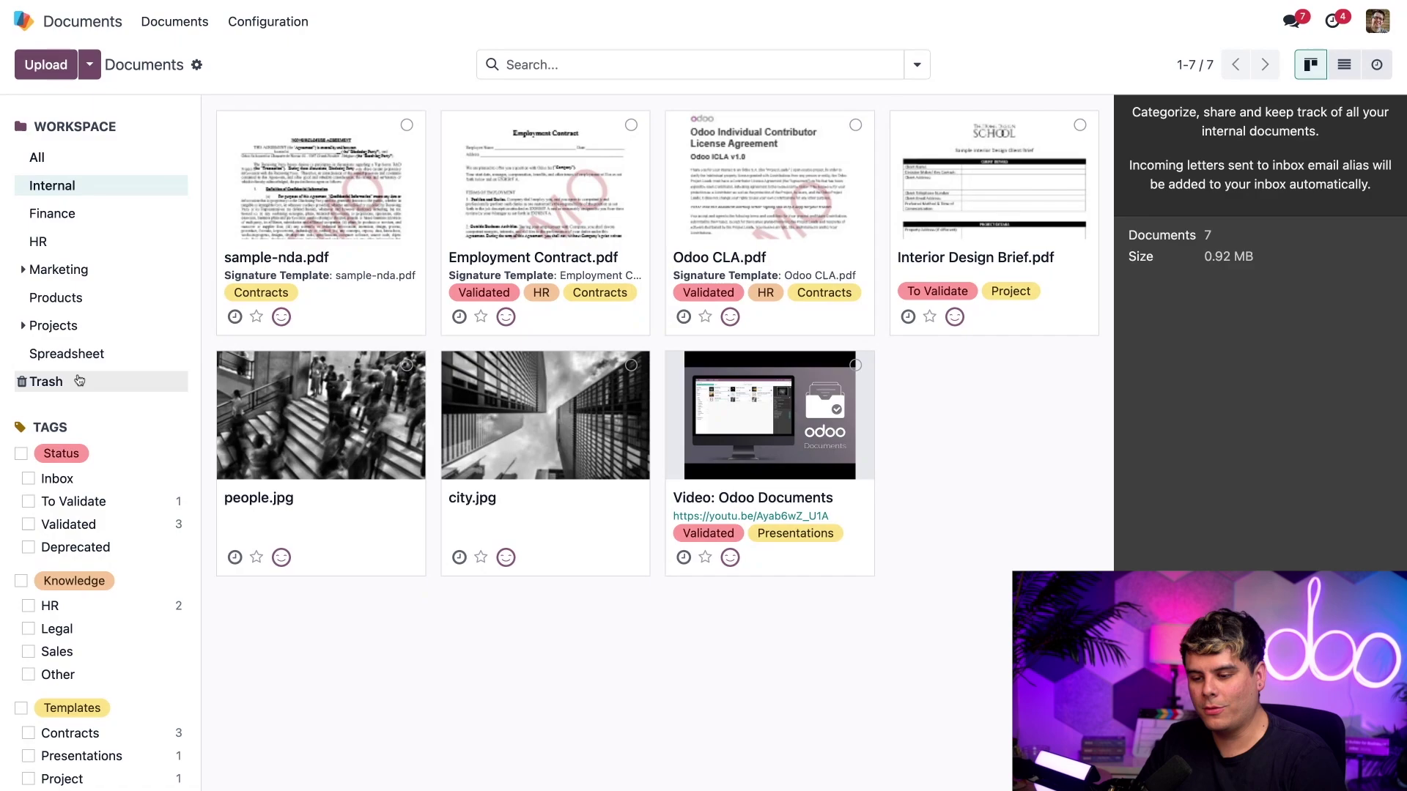
- In Internal, select sample-nda.pdf, Employment Contract.pdf and Odoo CLA.pdf, then deselect all three
scroll(79, 300, "down", 3)
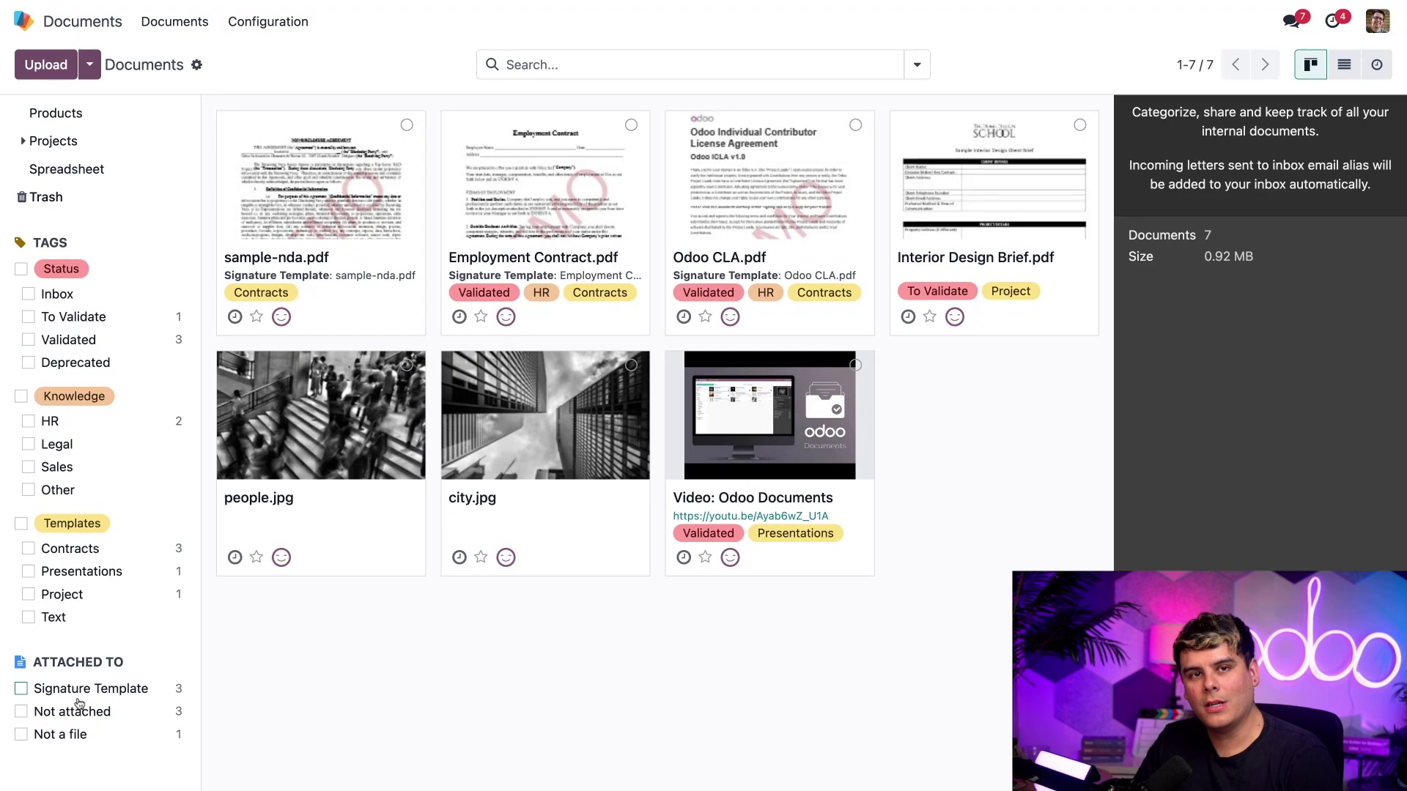
scroll(79, 704, "up", 3)
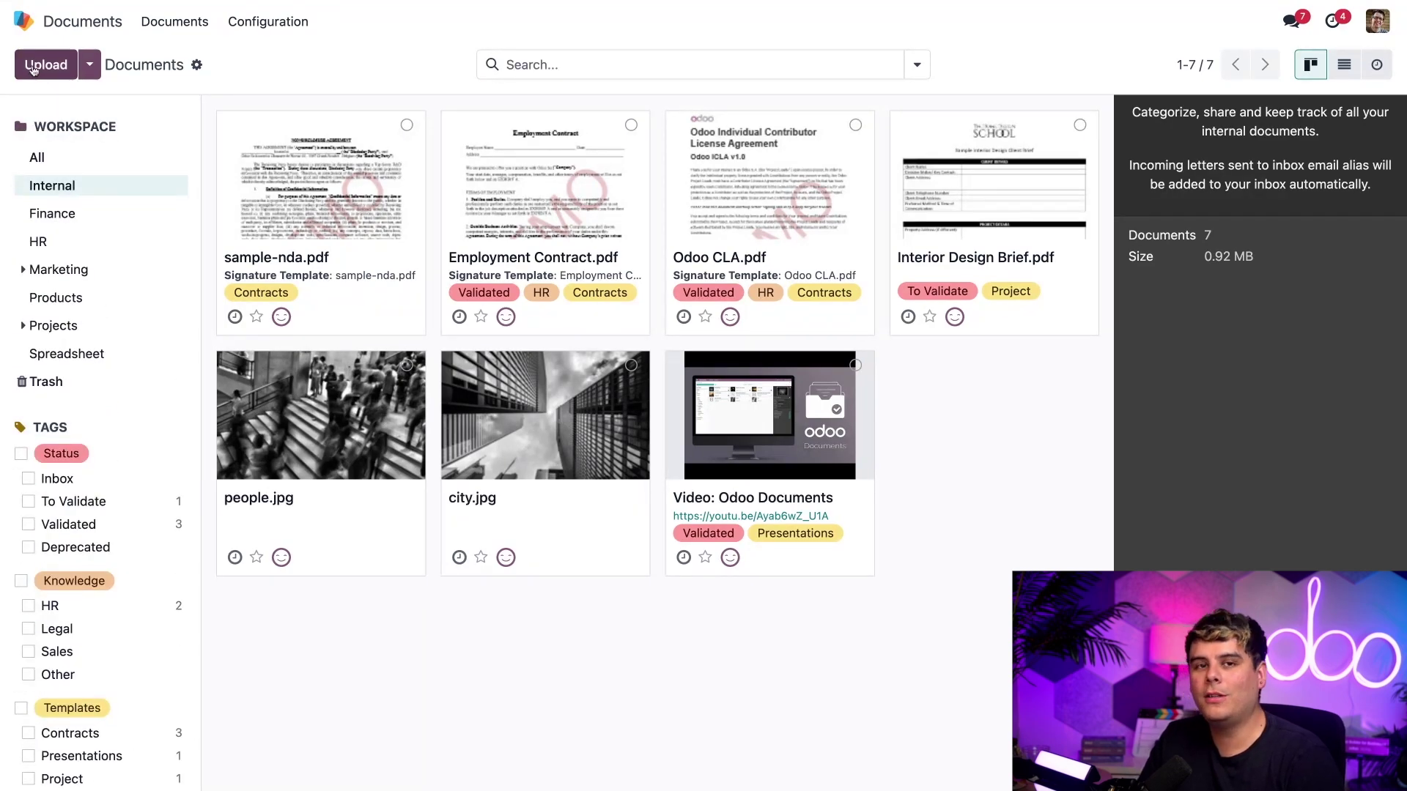
left_click(407, 125)
left_click(631, 127)
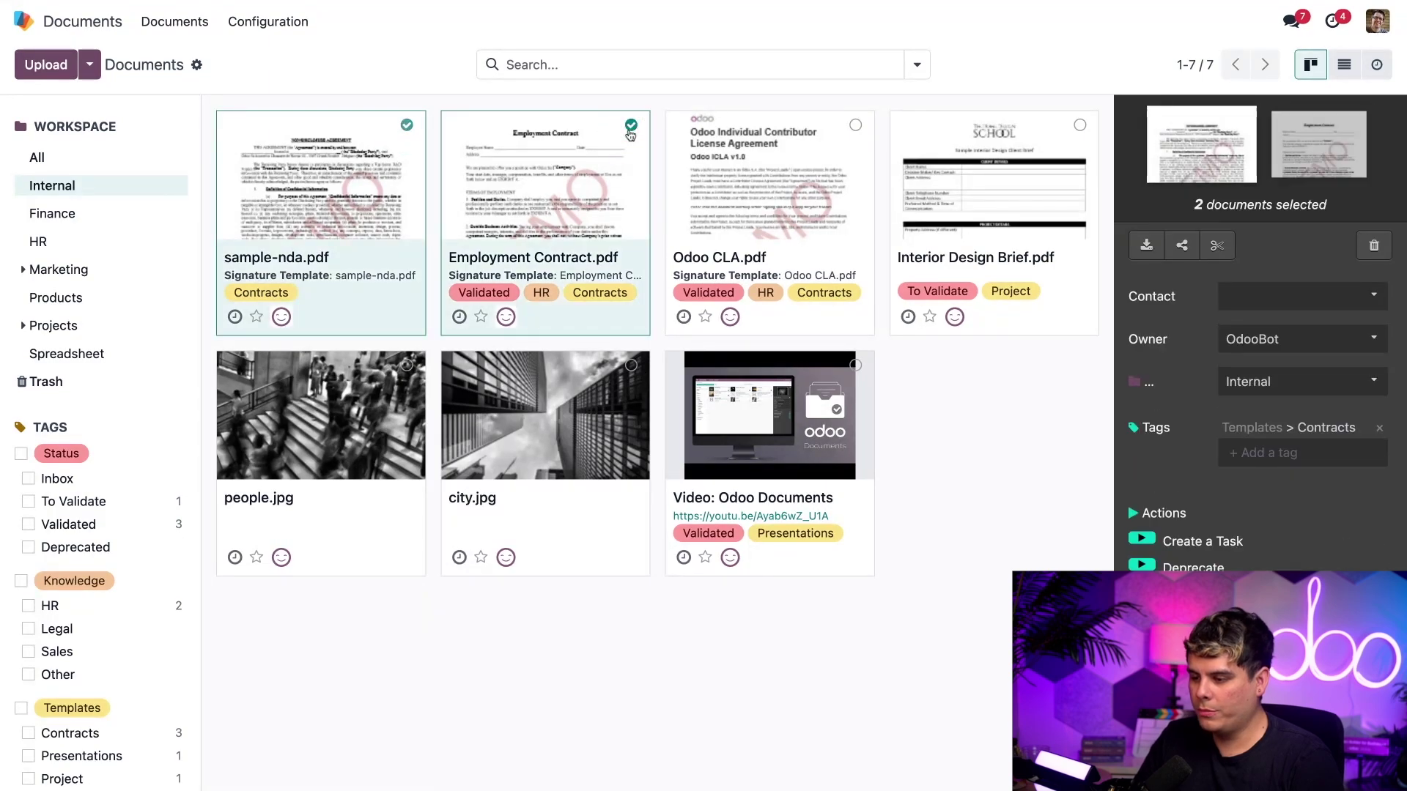
left_click(855, 126)
left_click(855, 126)
left_click(631, 126)
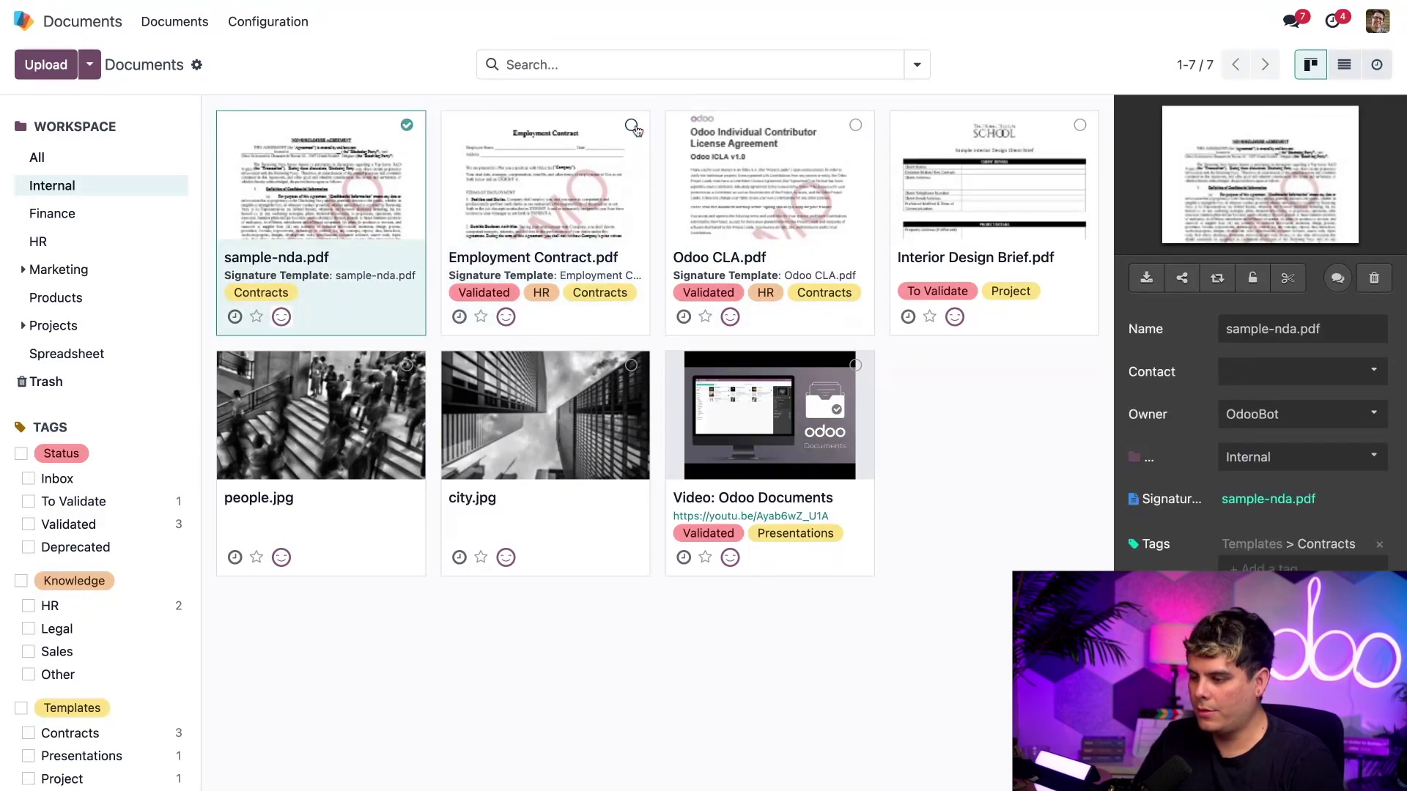
left_click(407, 125)
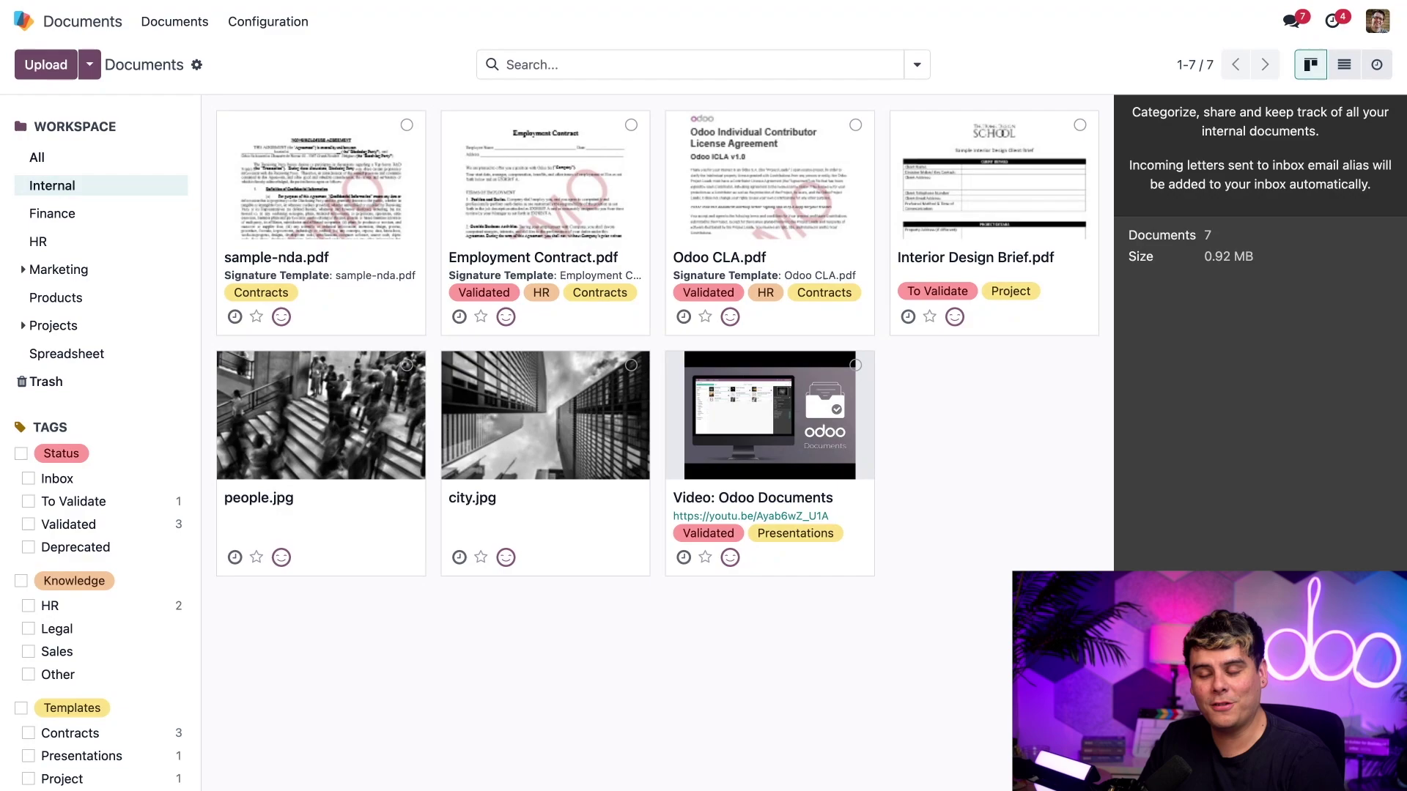
- Switch to the Marketing workspace and preview Sorry Netsuite.jpg full-size, then deselect it
left_click(55, 269)
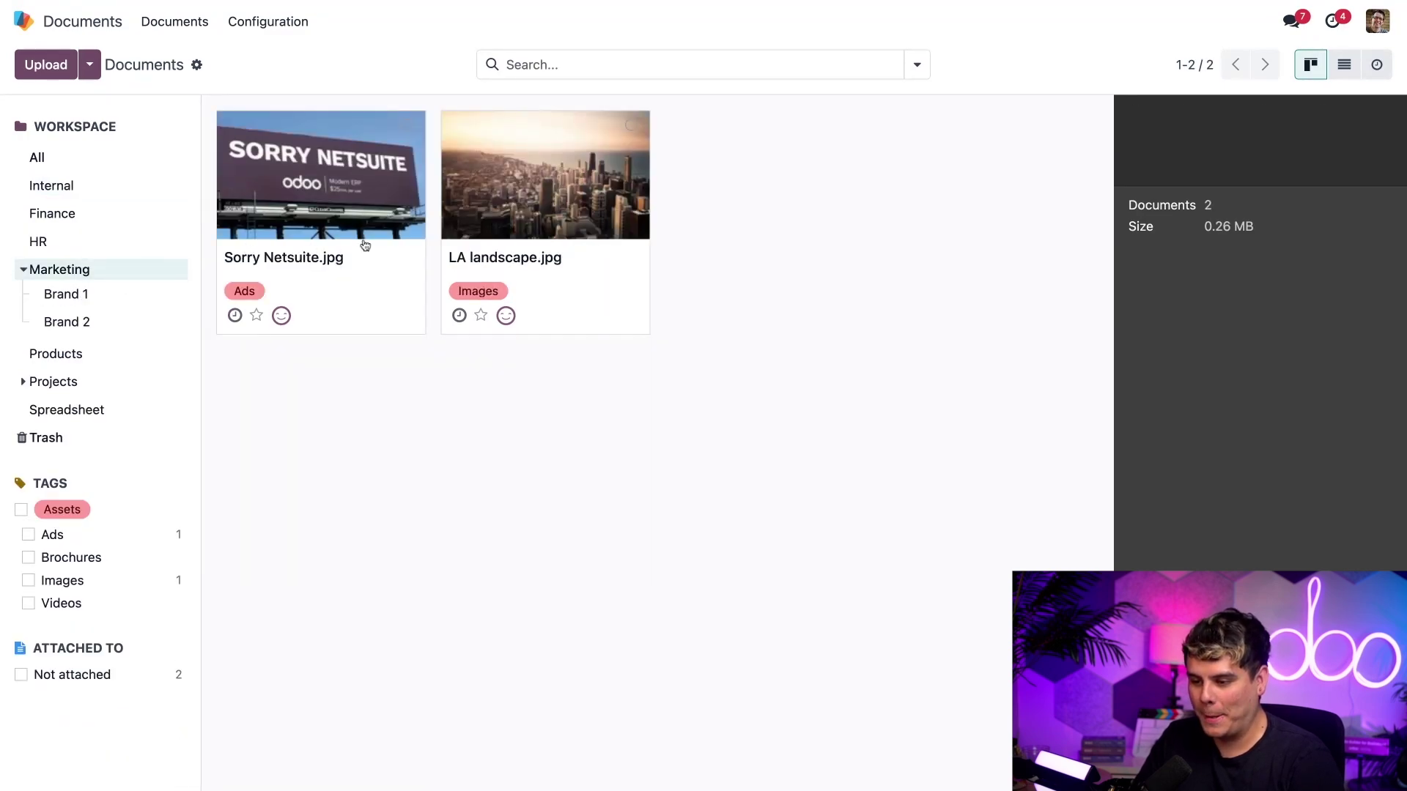
left_click(329, 209)
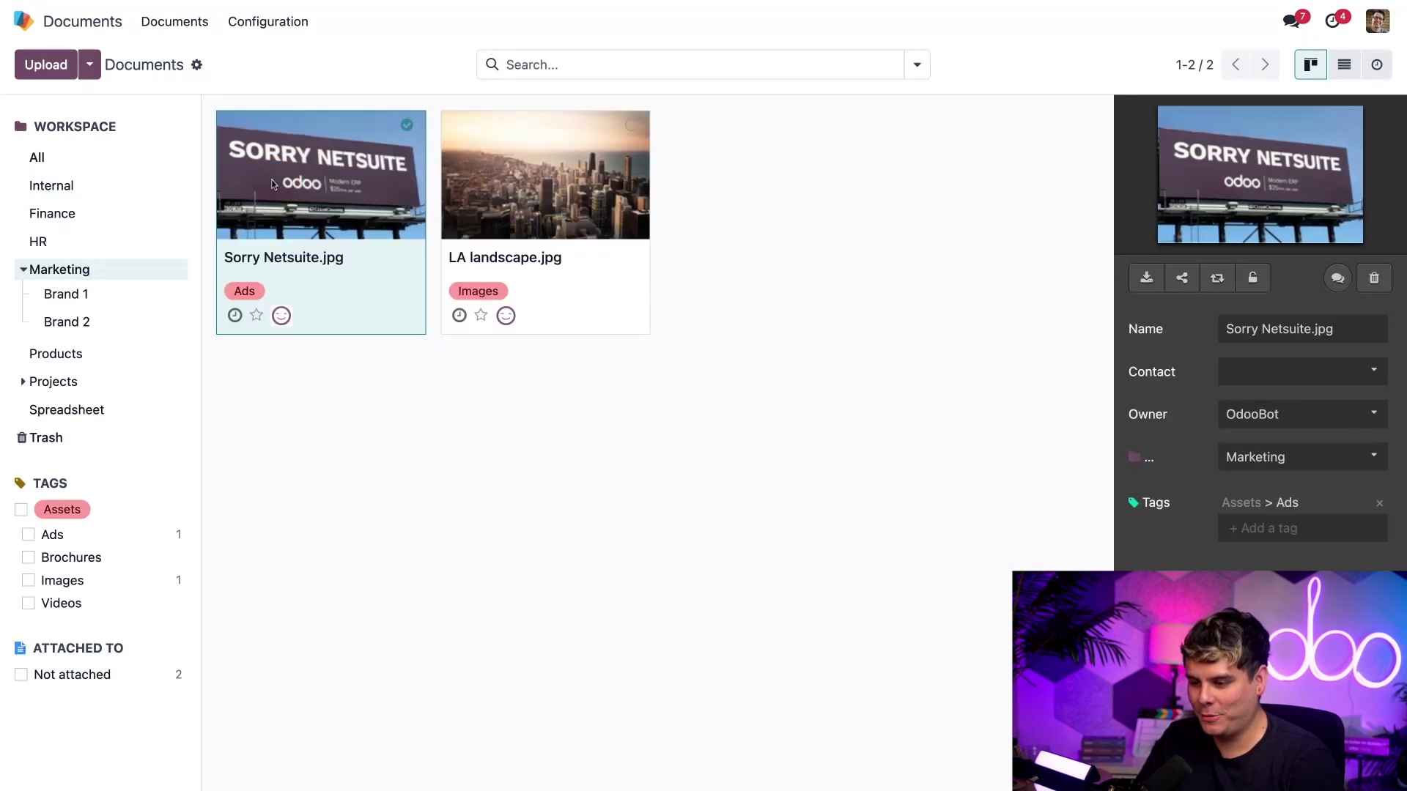
key("Escape")
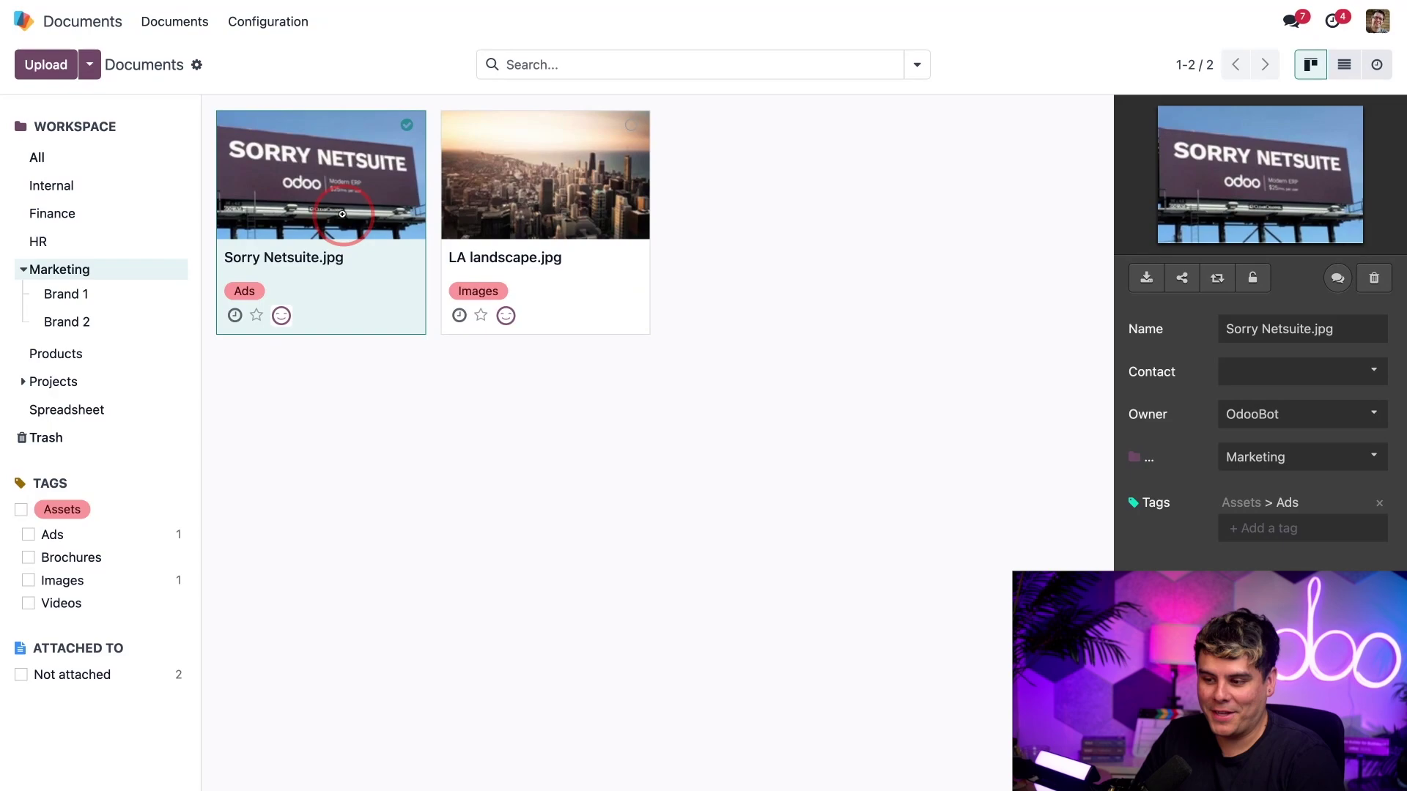
left_click(342, 214)
left_click(406, 125)
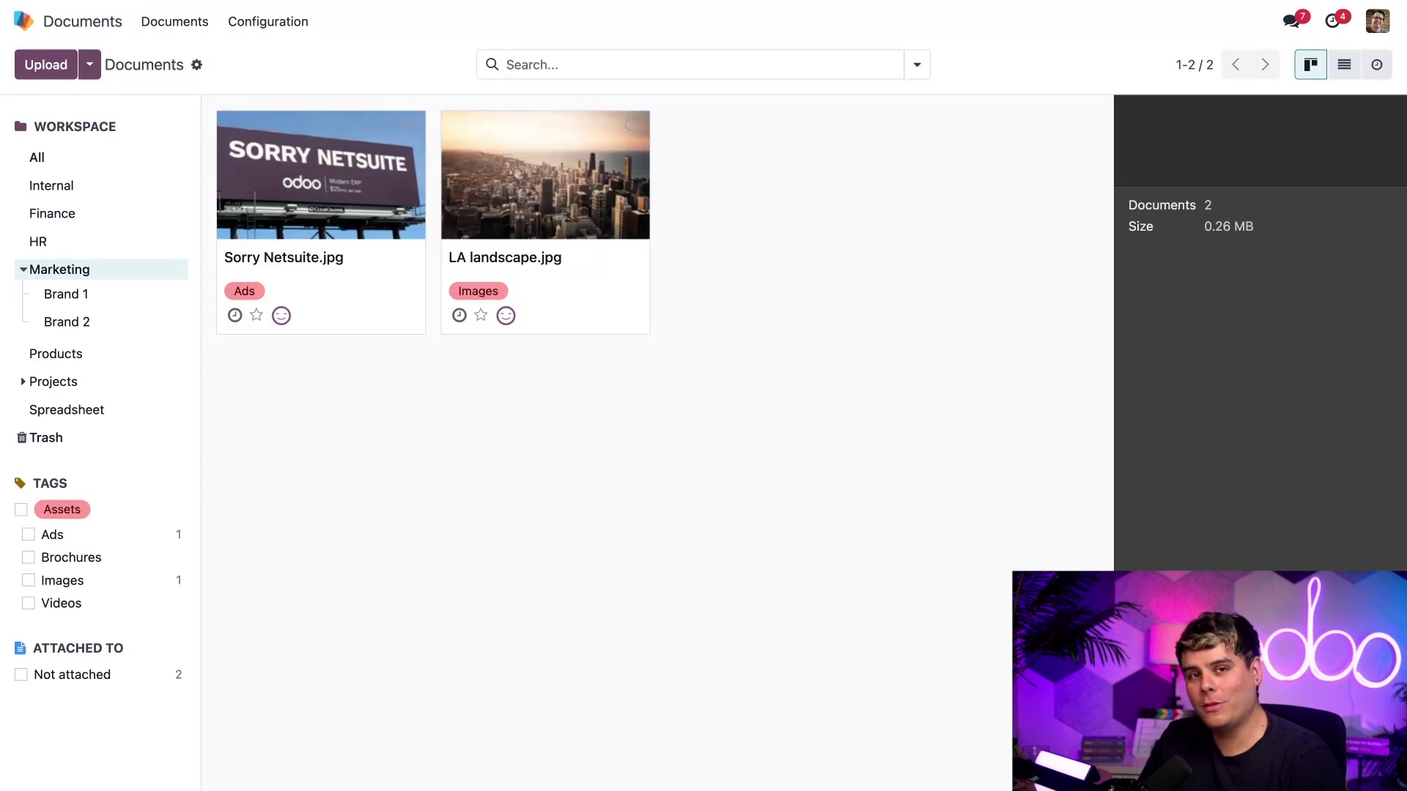
- Show all 20 documents across workspaces and preview the sample-nda.pdf contract
left_click(33, 156)
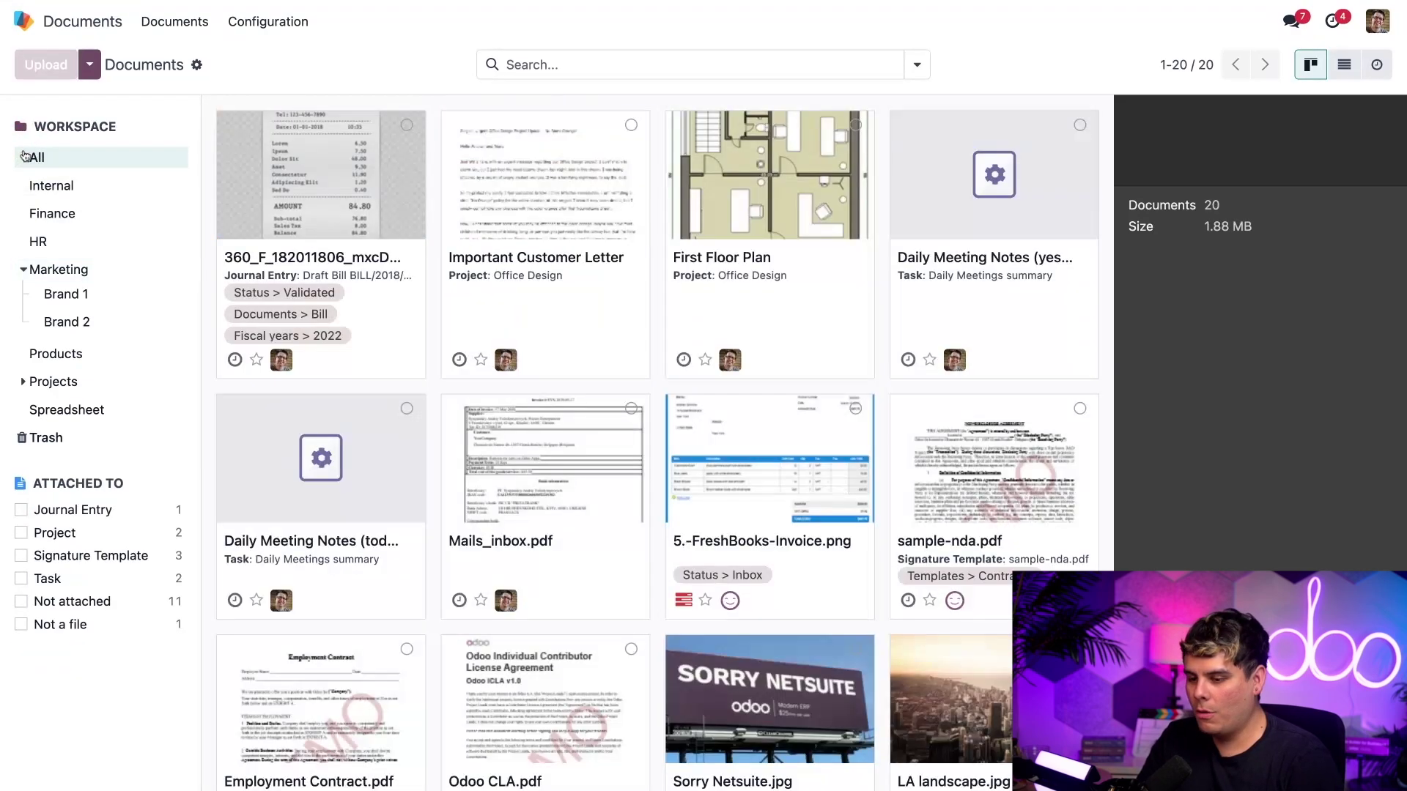
left_click(992, 497)
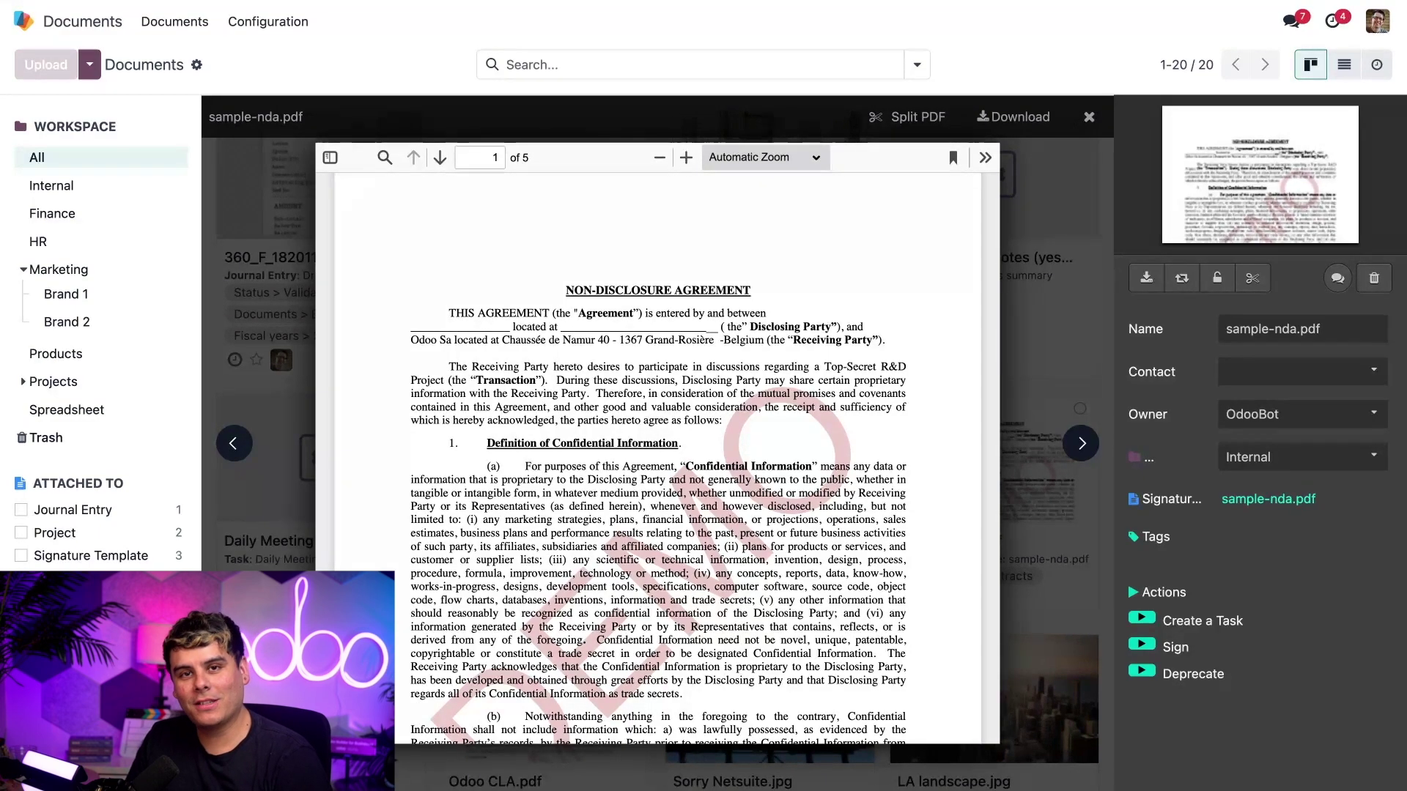
- Open the Inbox Financial share link from Configuration's Shares & Emails list
left_click(271, 22)
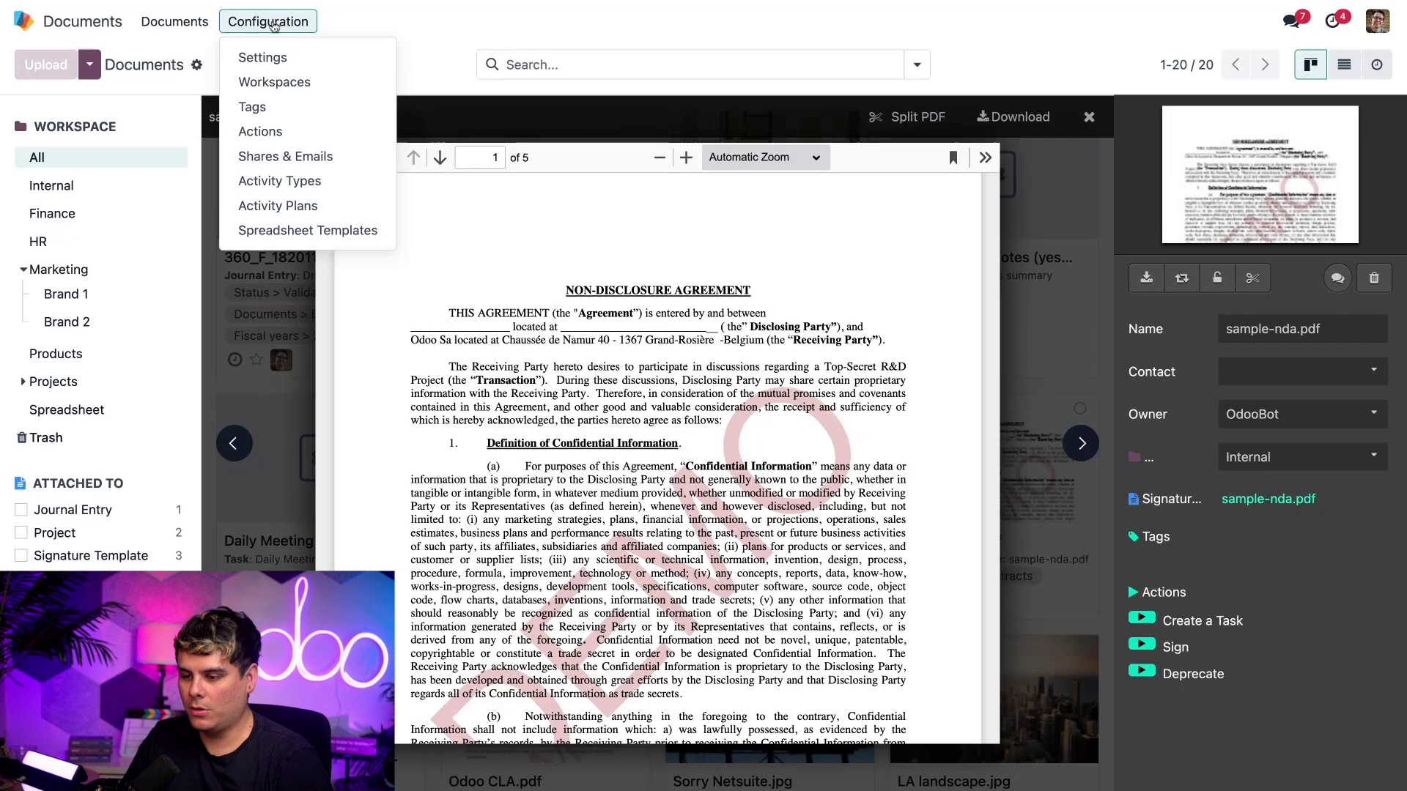
left_click(275, 156)
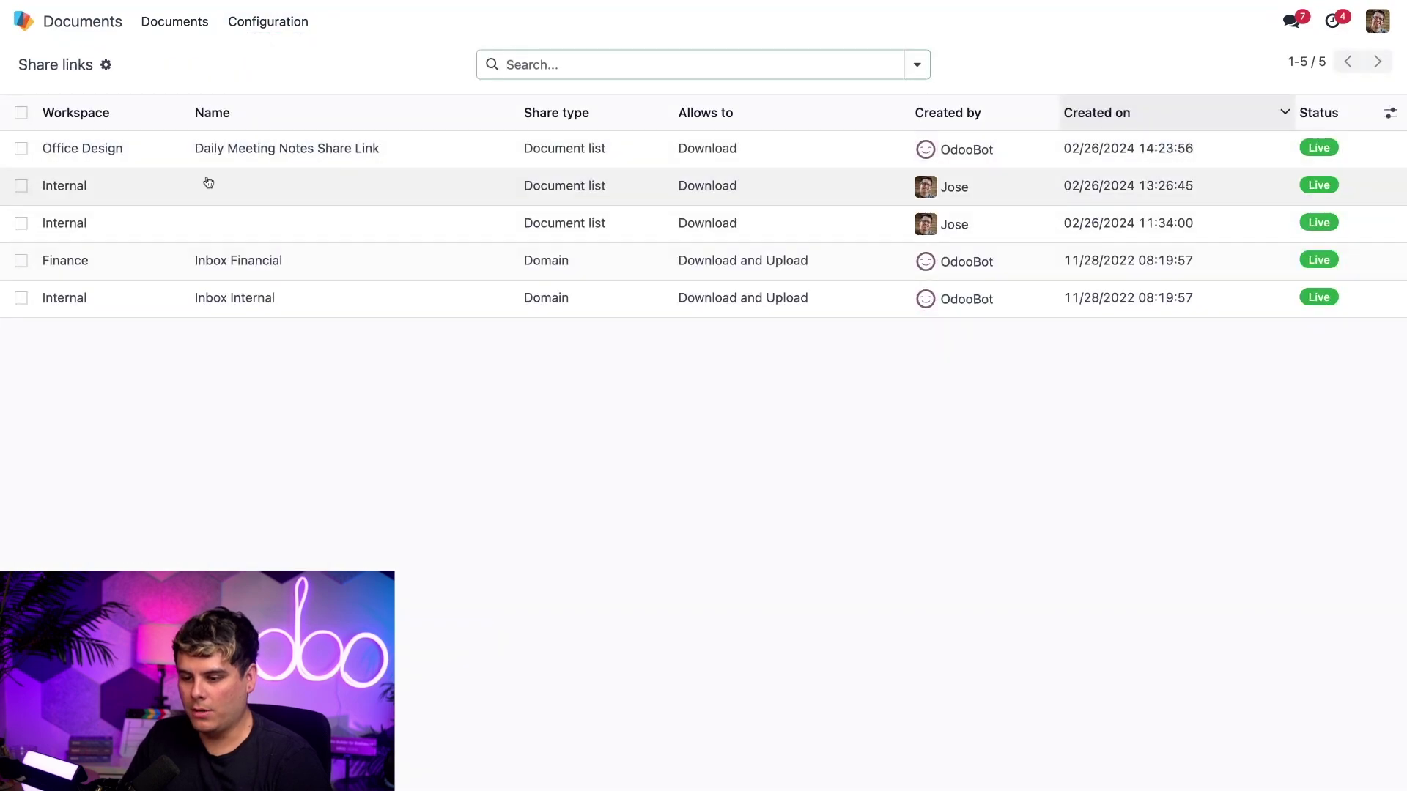
left_click(156, 262)
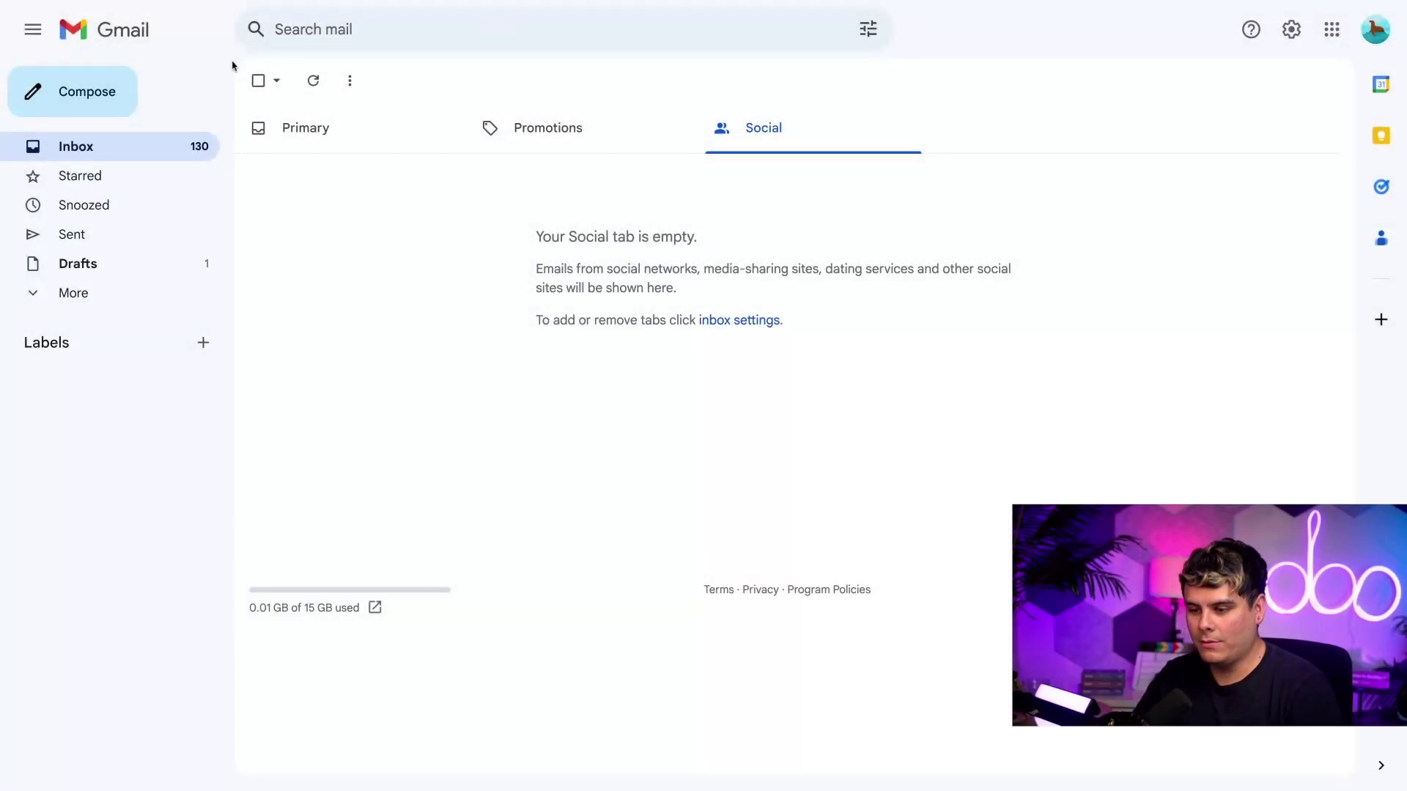
- Email the FreshBooks invoice with subject 'Invoice' to the Finance alias address
left_click(93, 91)
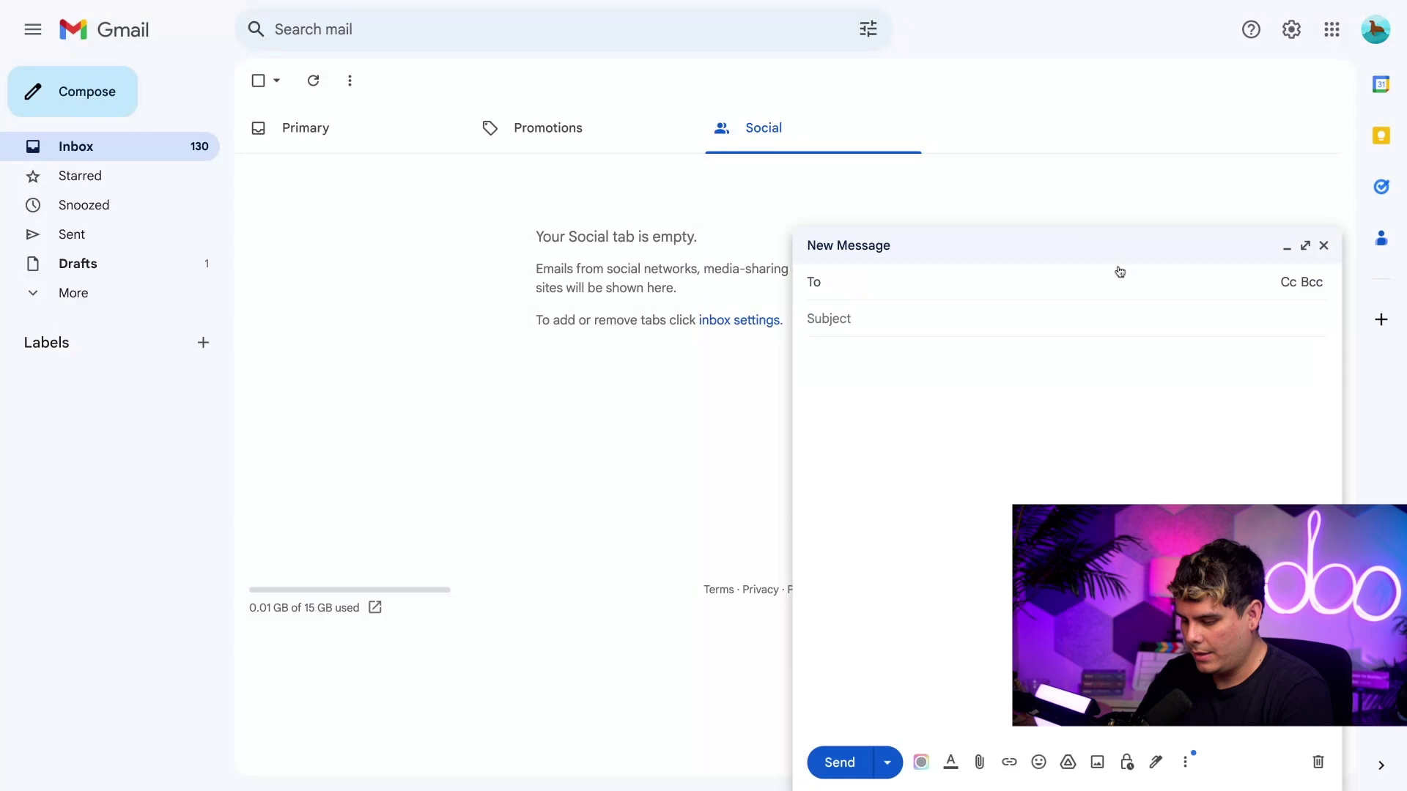
key("ctrl+v")
key("Tab")
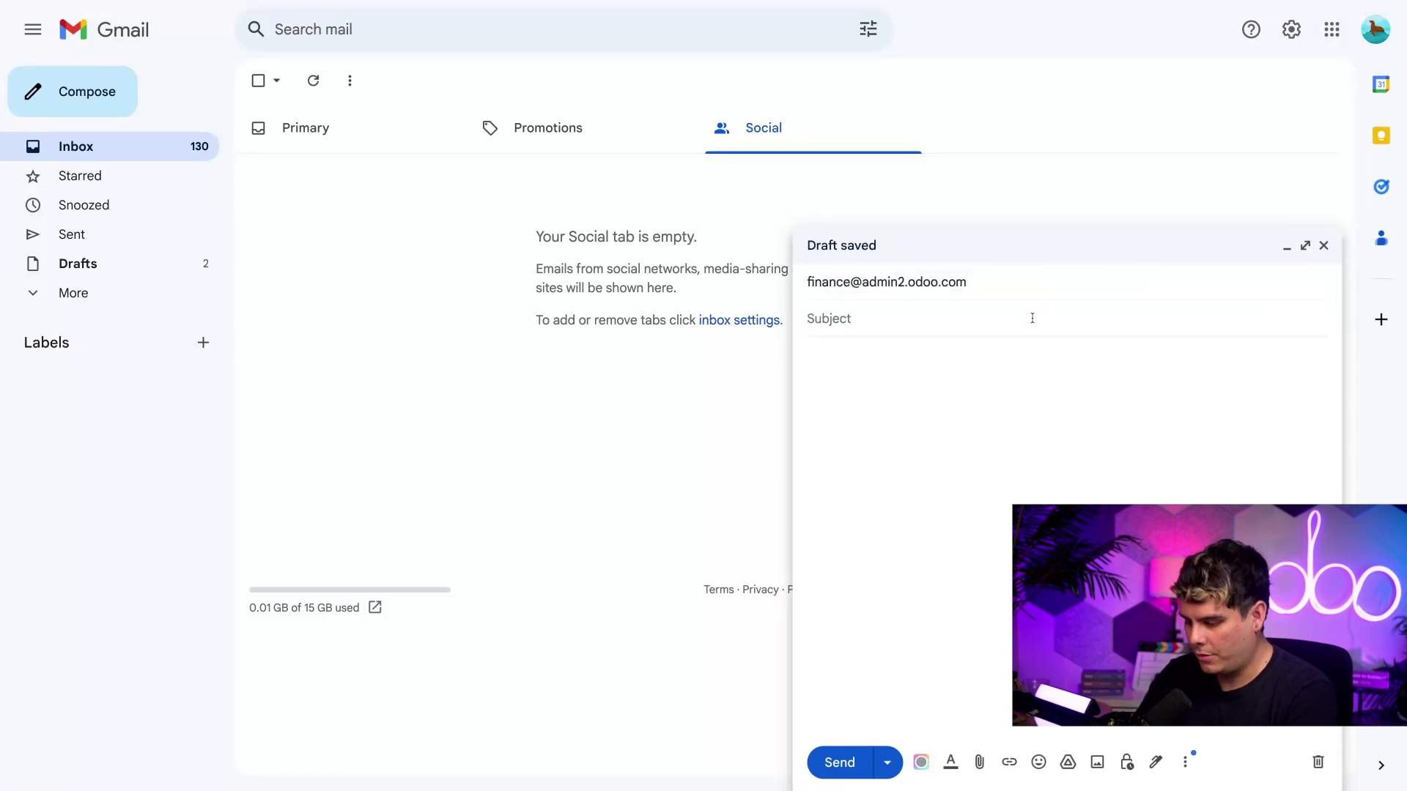
left_click(1031, 318)
type("Invoice")
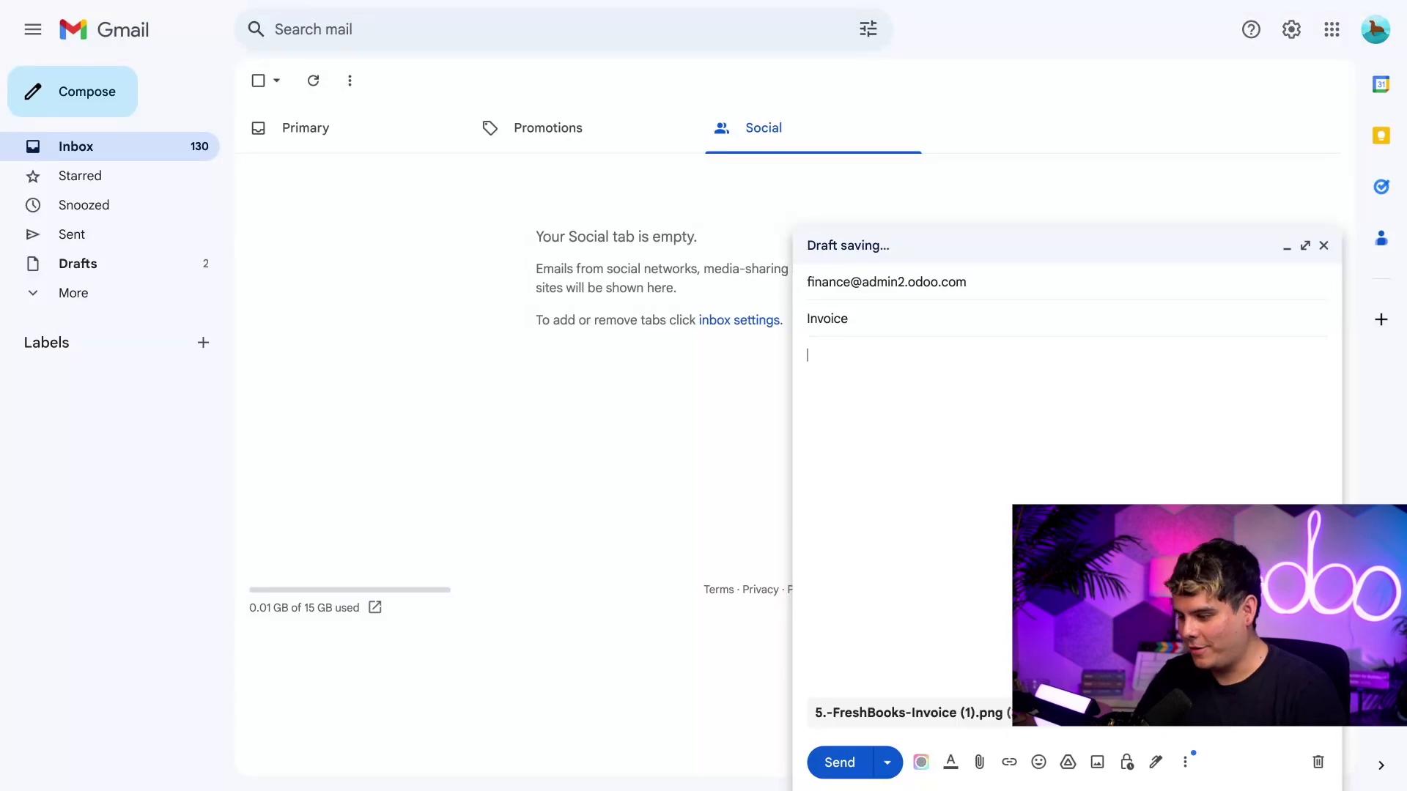
key("ctrl+Return")
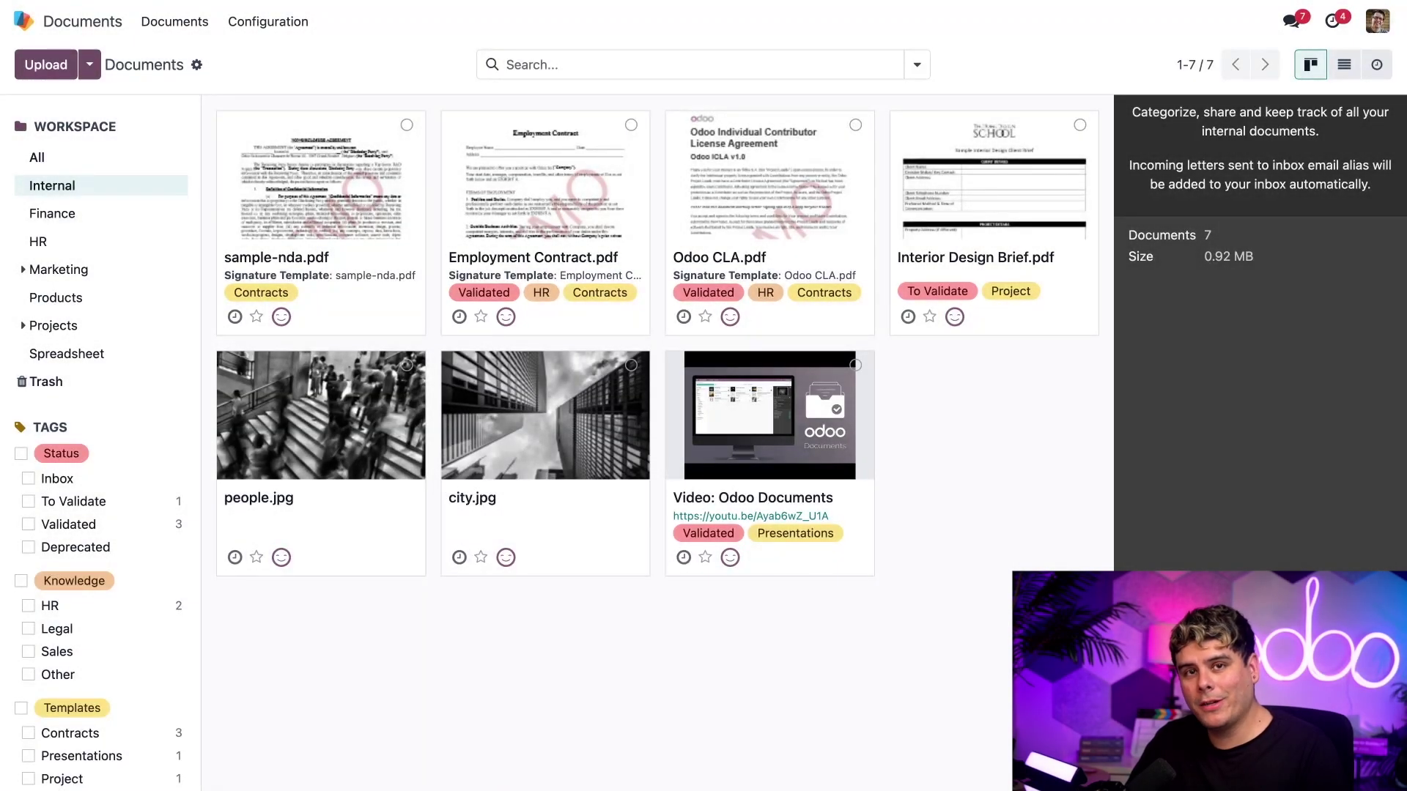
- In the Finance workspace, preview the emailed 5.-FreshBooks-Invoice (1).png and close the preview
left_click(107, 214)
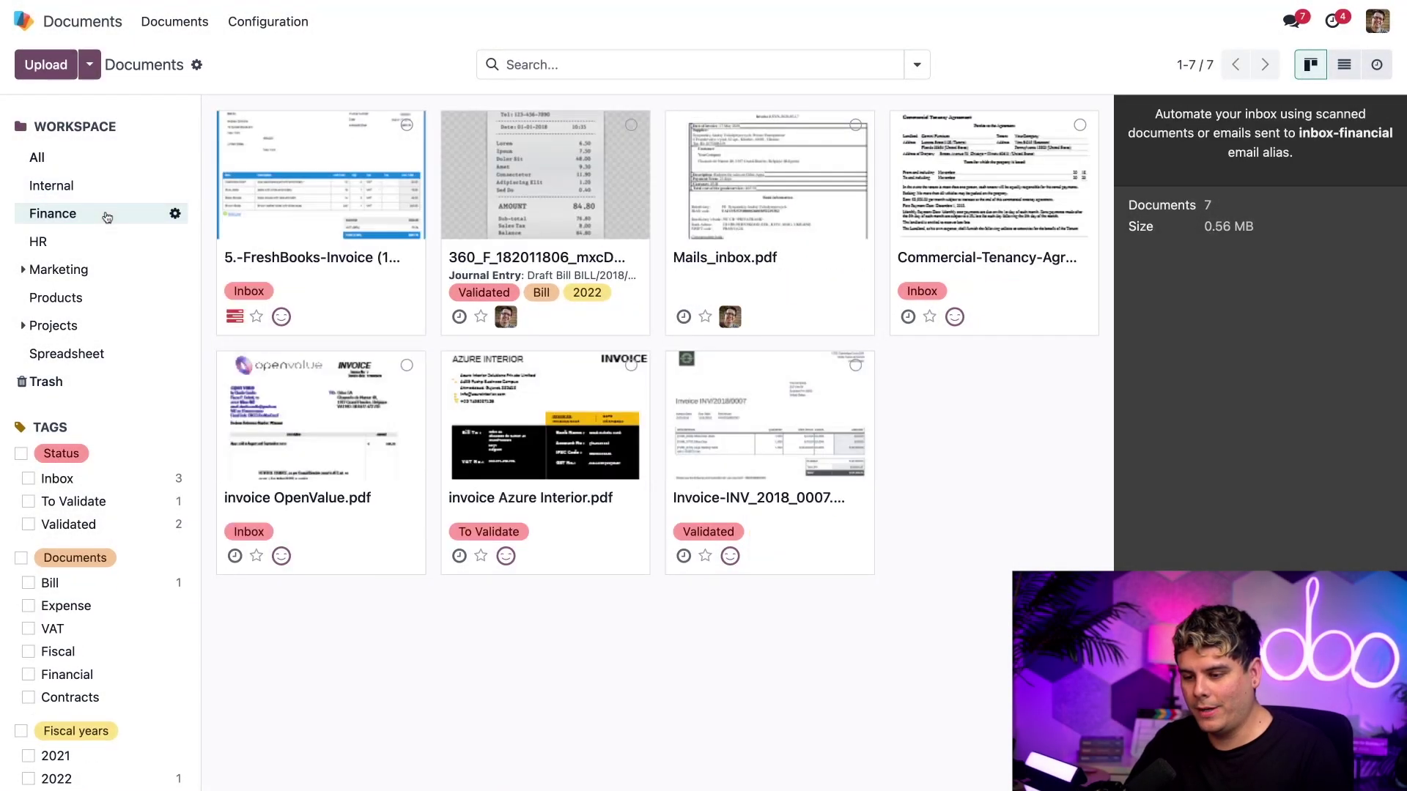
left_click(323, 196)
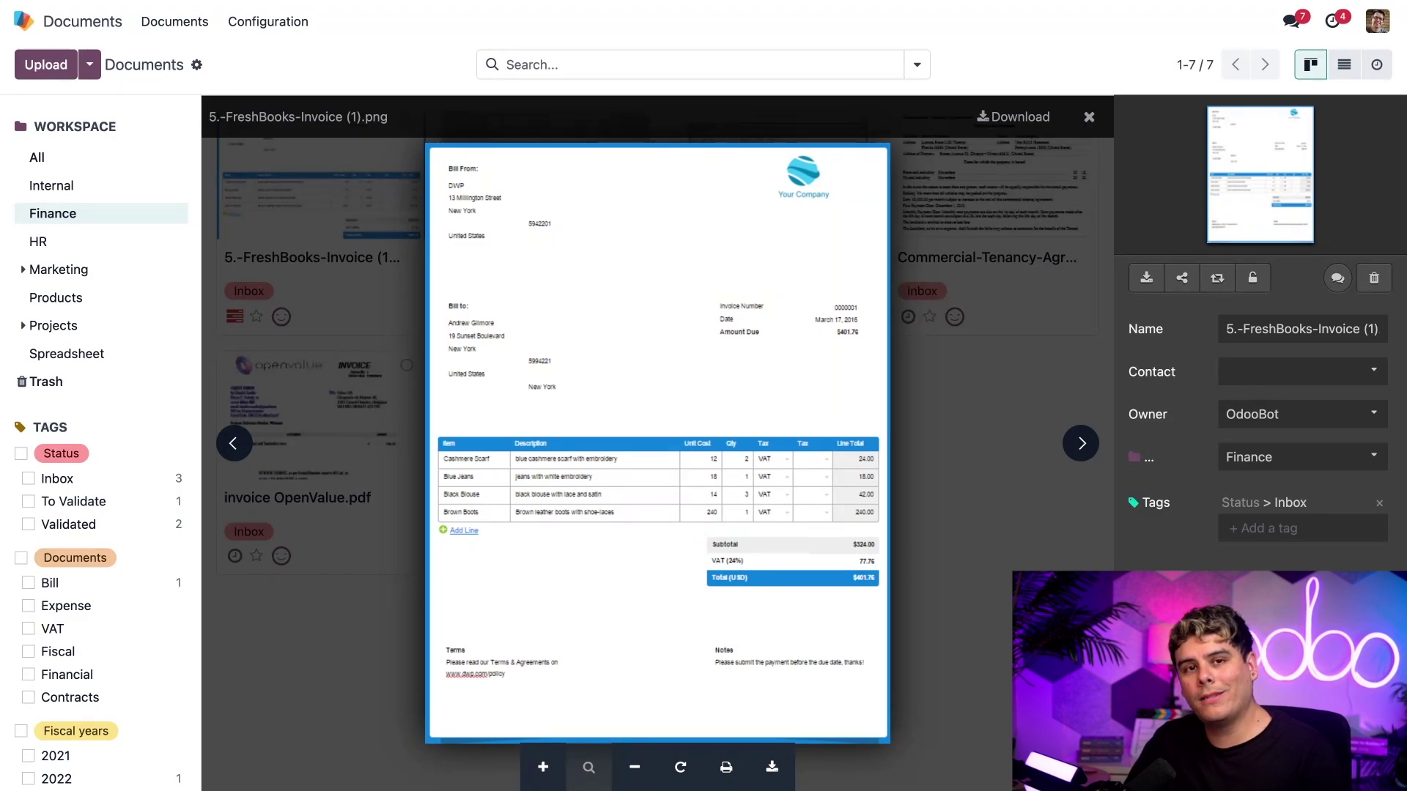
left_click(1089, 117)
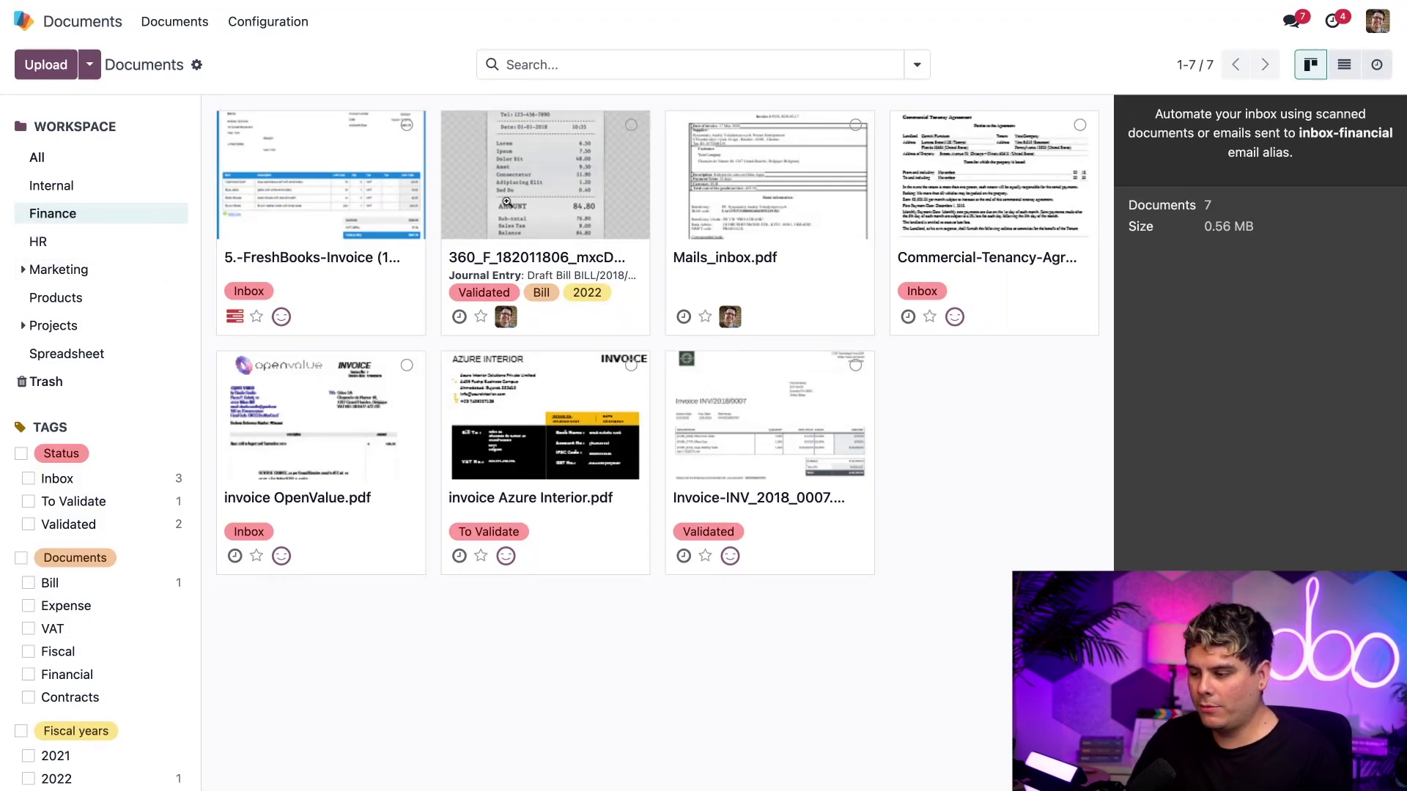
- Preview Mails_inbox.pdf and split it into pages Mails_inbox-p1 through p6
left_click(754, 200)
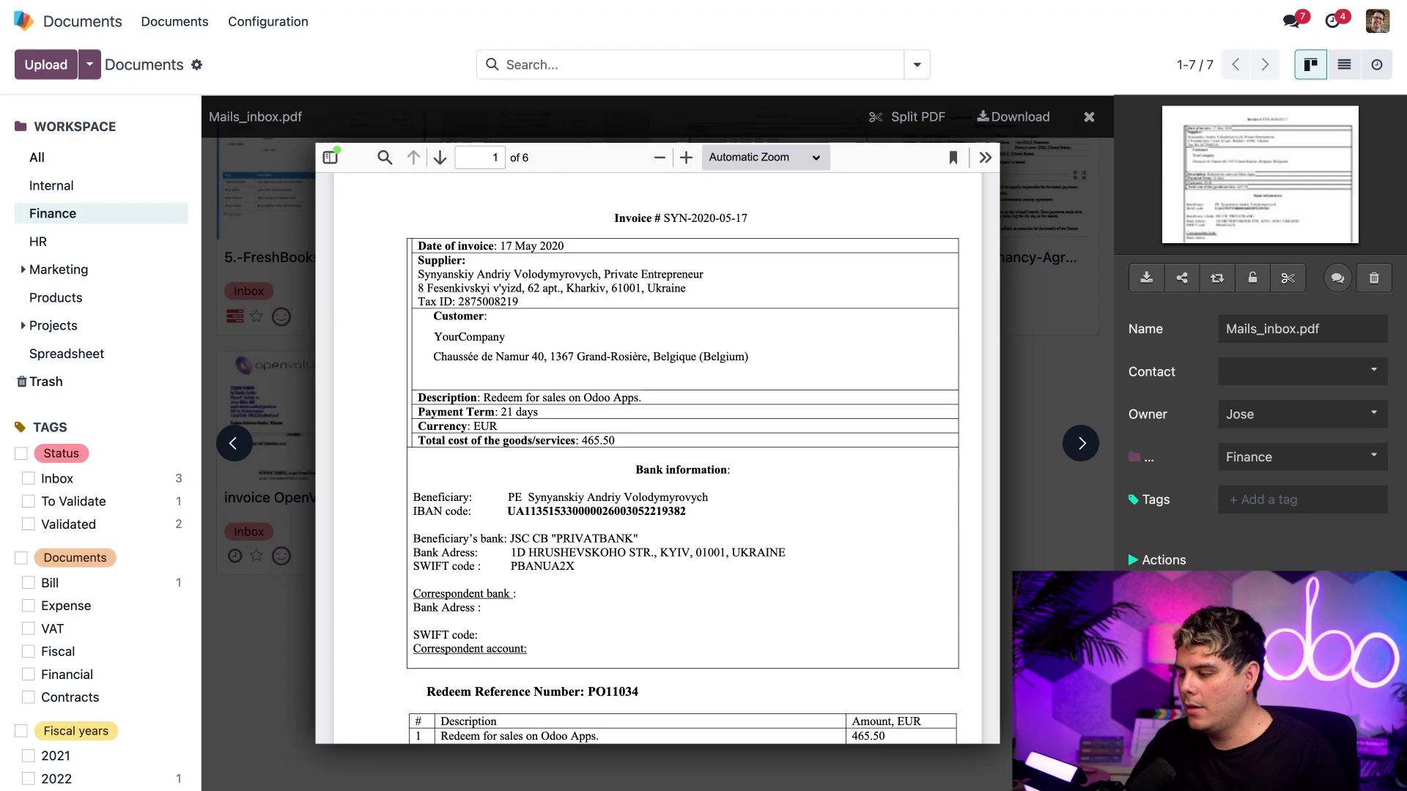
left_click(1287, 277)
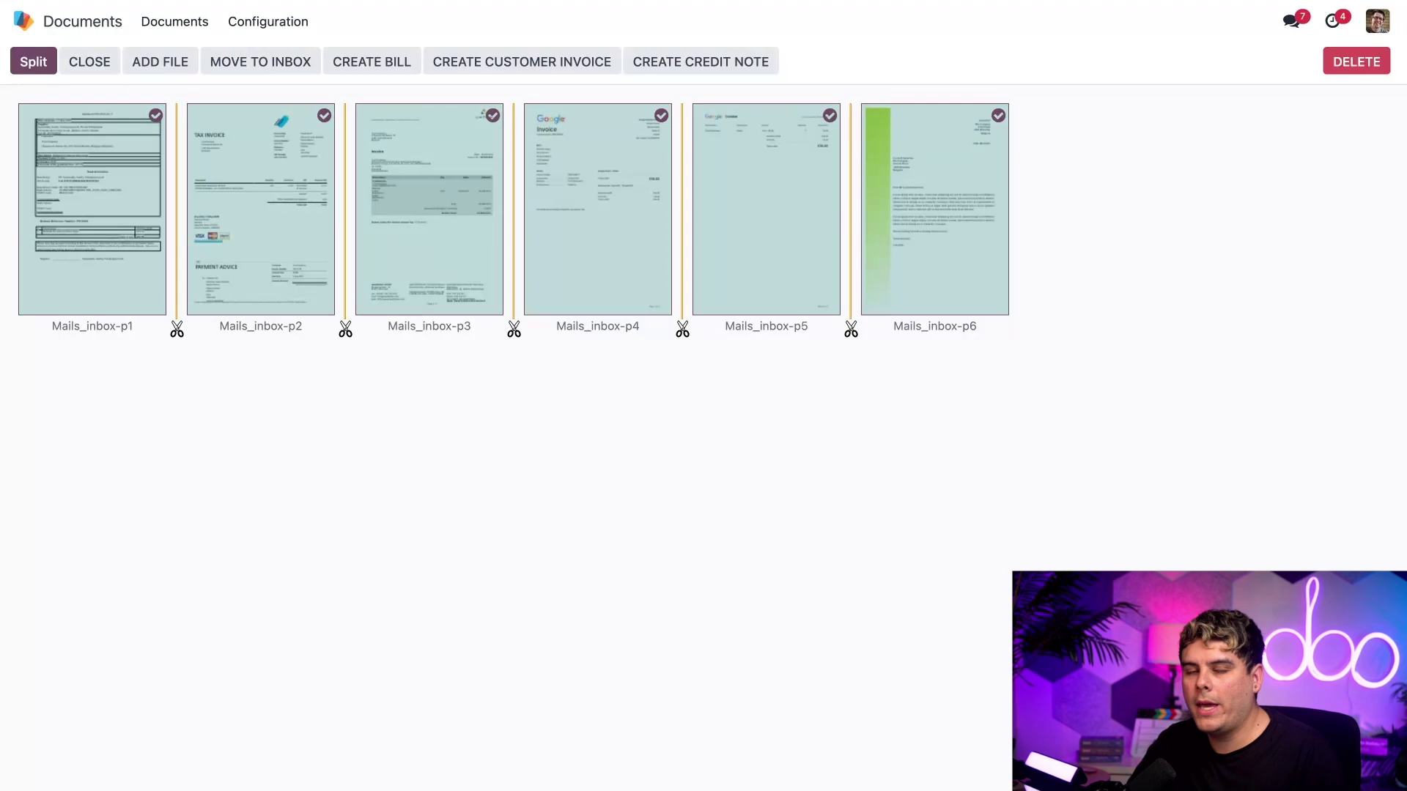
- Preview Mails_inbox pages p1 through p3, including the payment advice
left_click(112, 230)
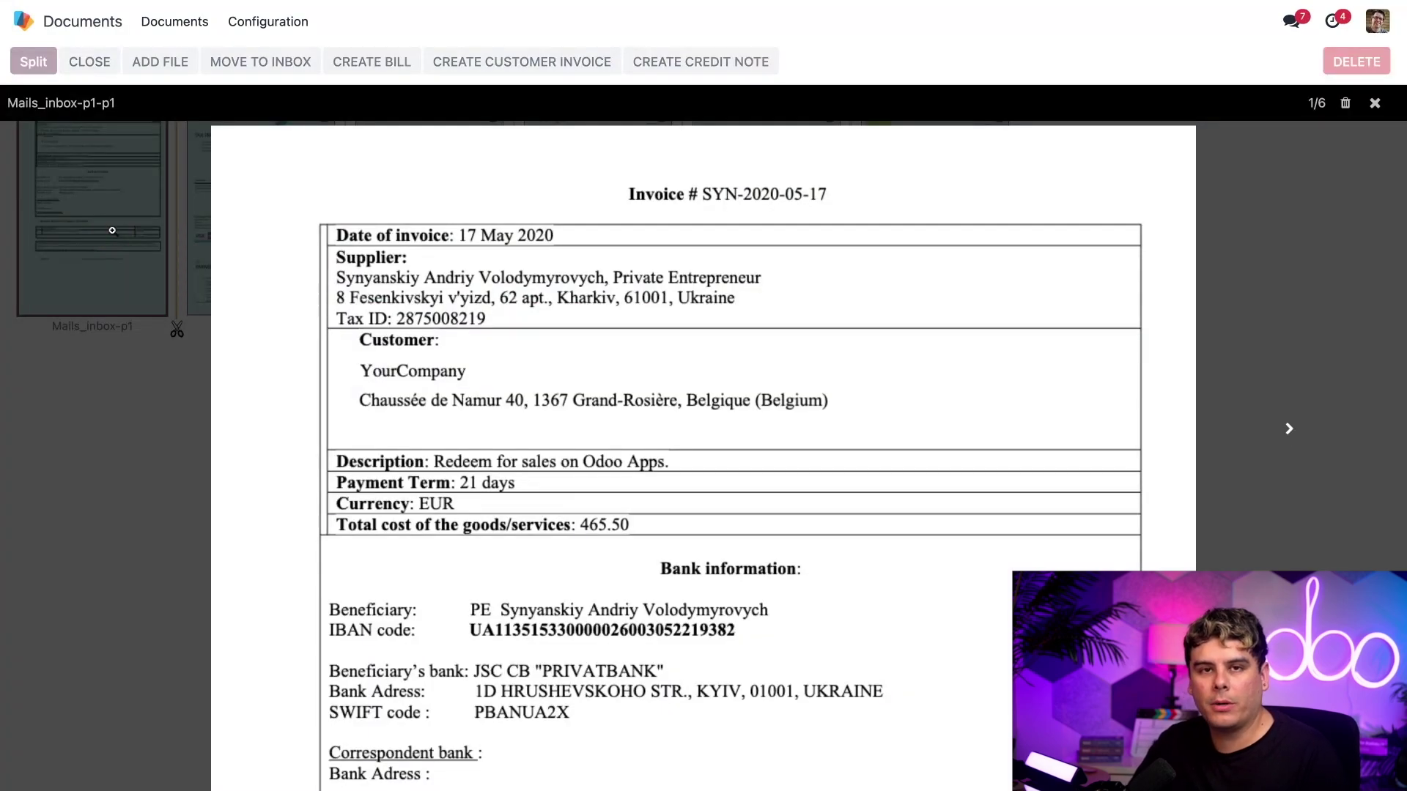
scroll(608, 401, "down", 9)
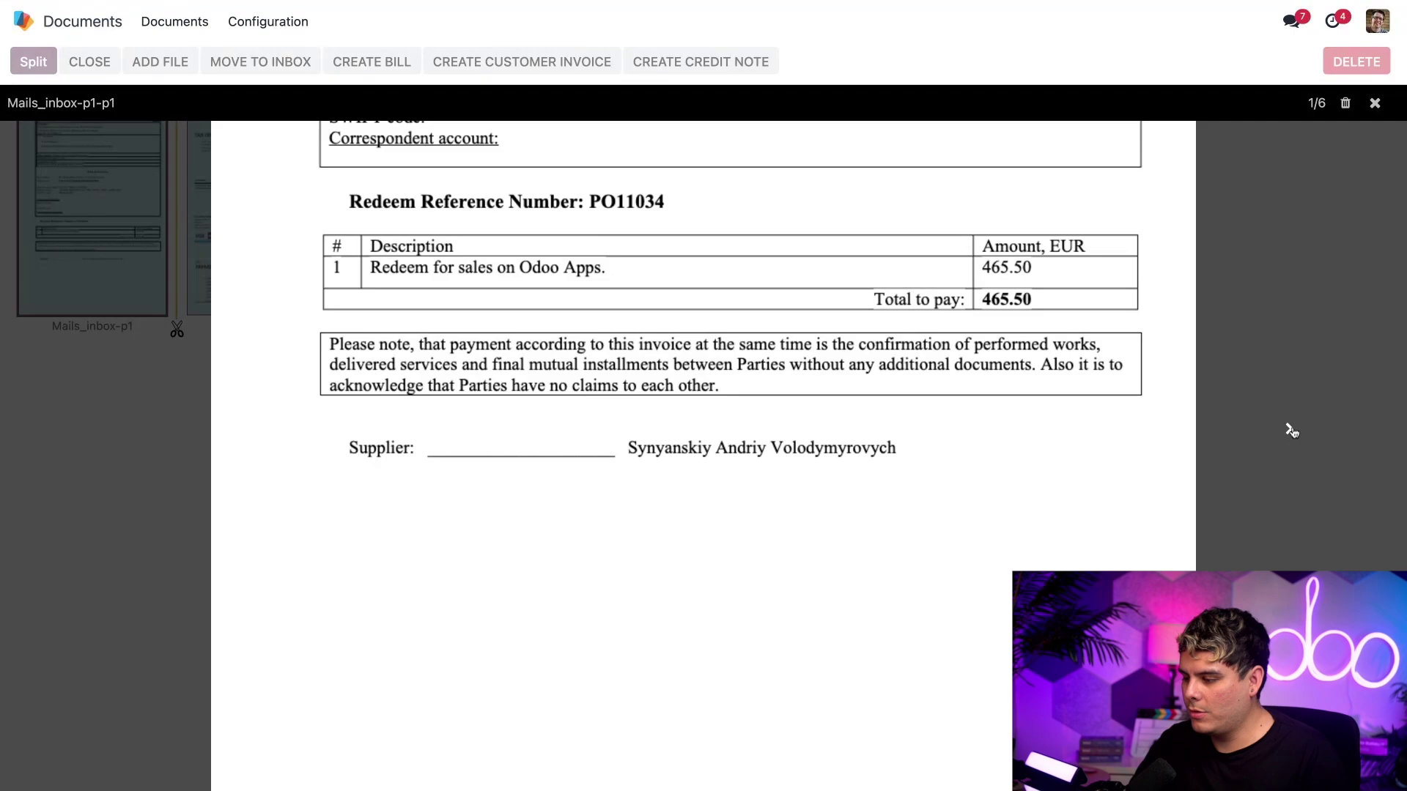
left_click(1289, 430)
left_click(1291, 432)
left_click(1281, 332)
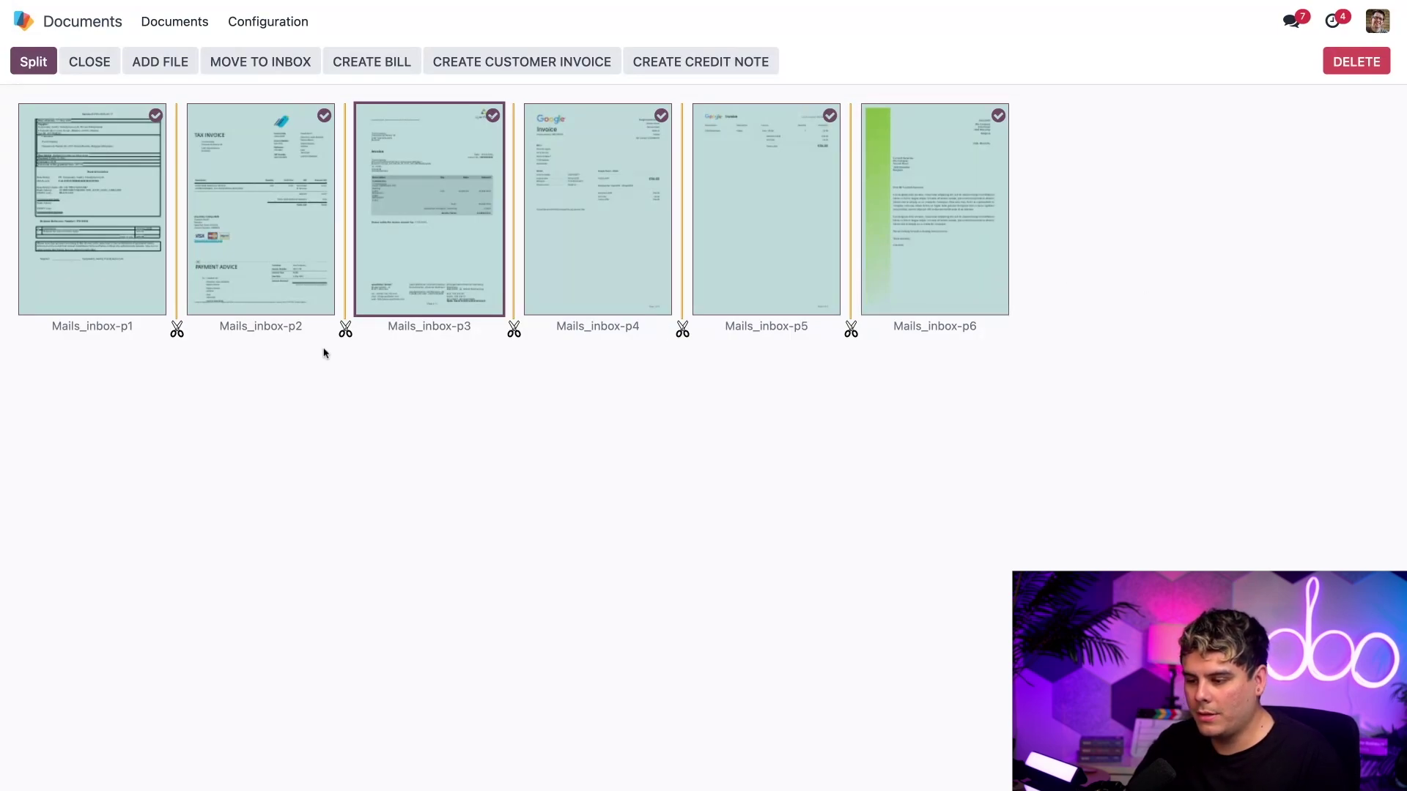
- Keep pages p4 and p5 together, uncheck p6, and create four bills from the rest
left_click(177, 334)
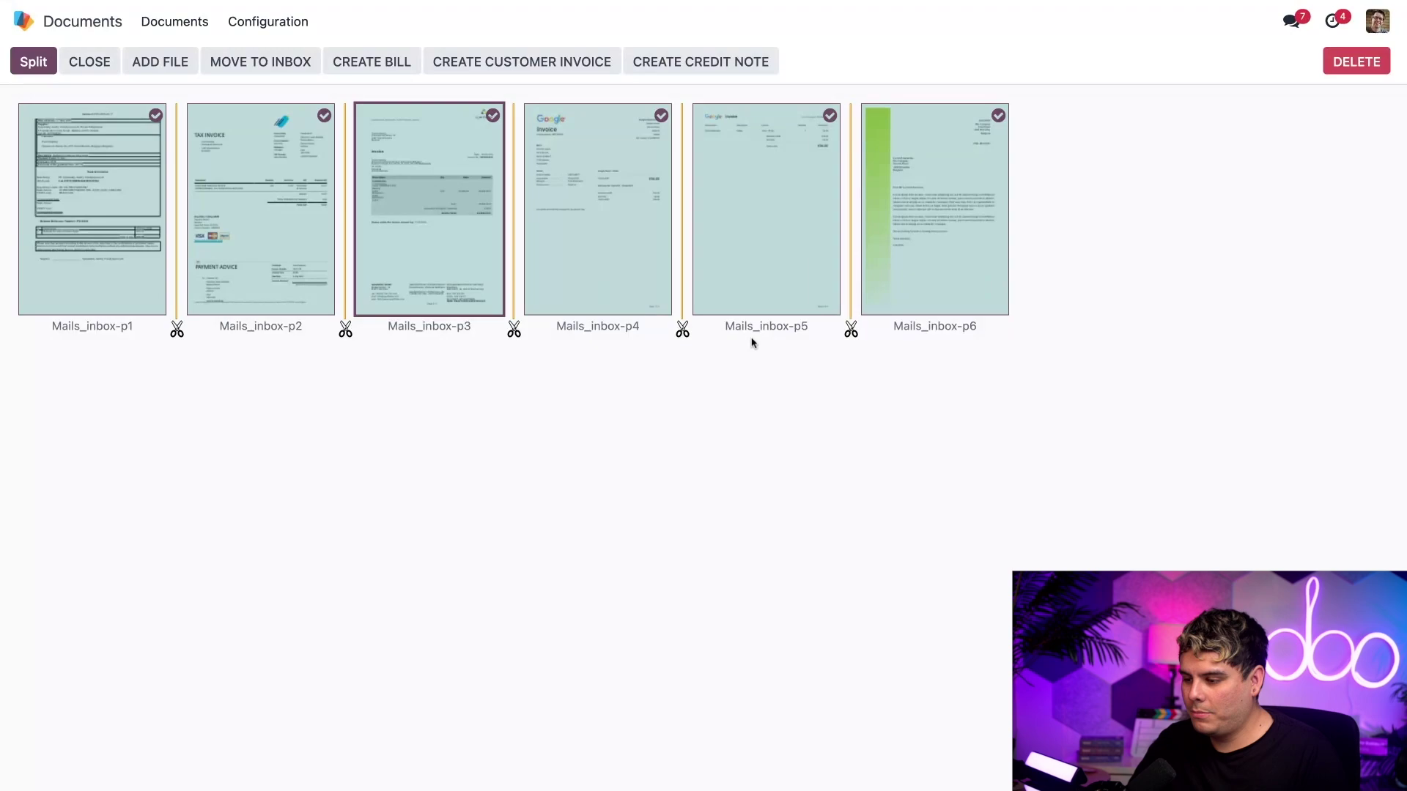
left_click(682, 331)
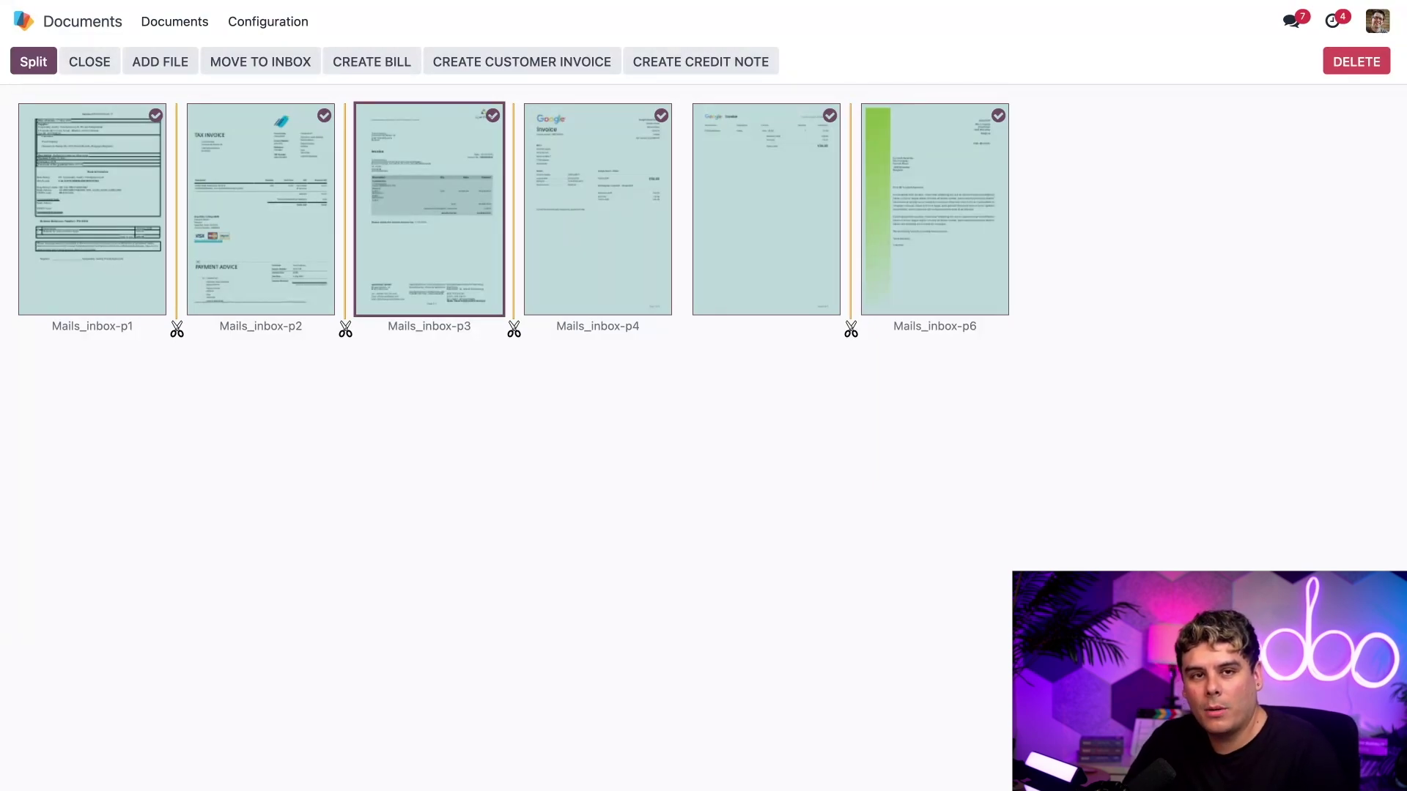
left_click(998, 116)
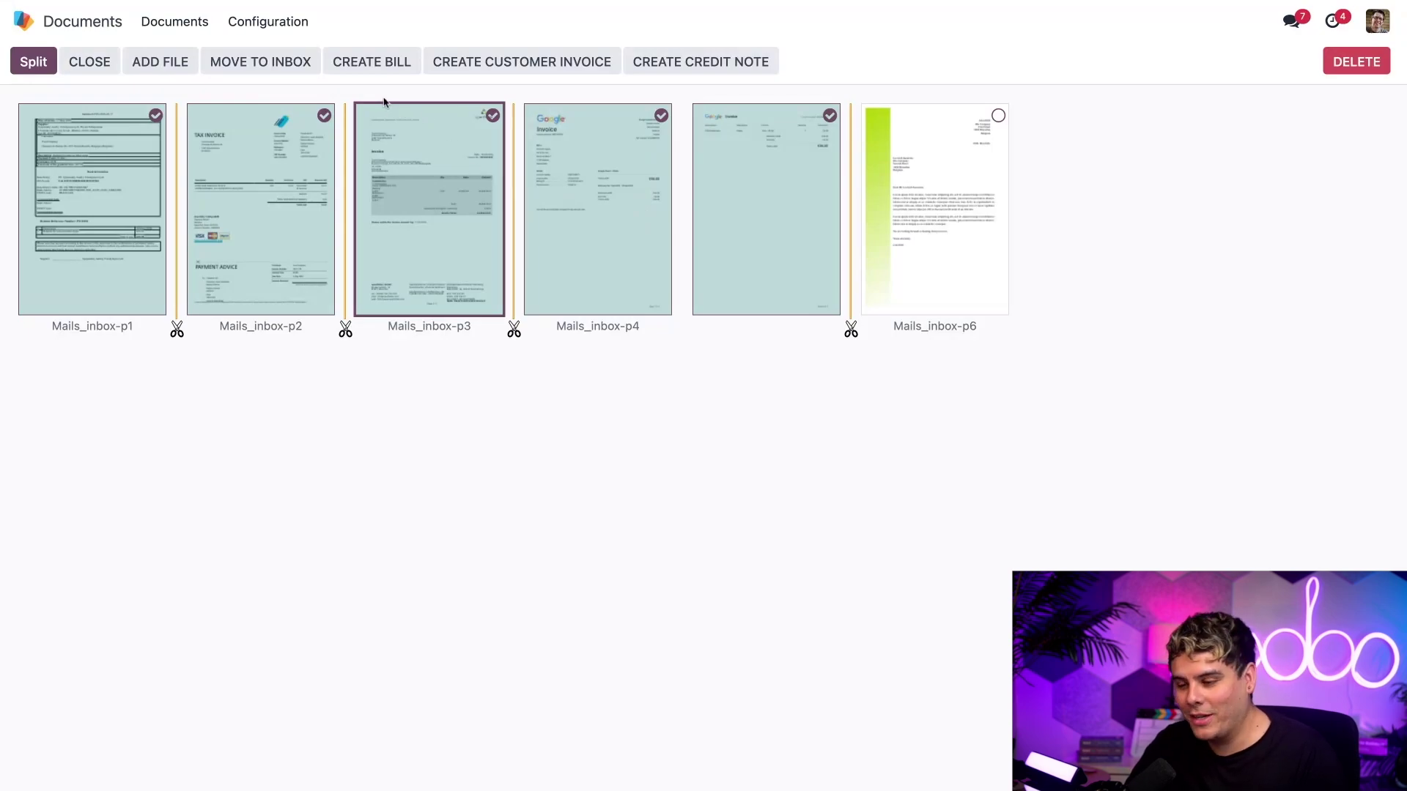
left_click(373, 71)
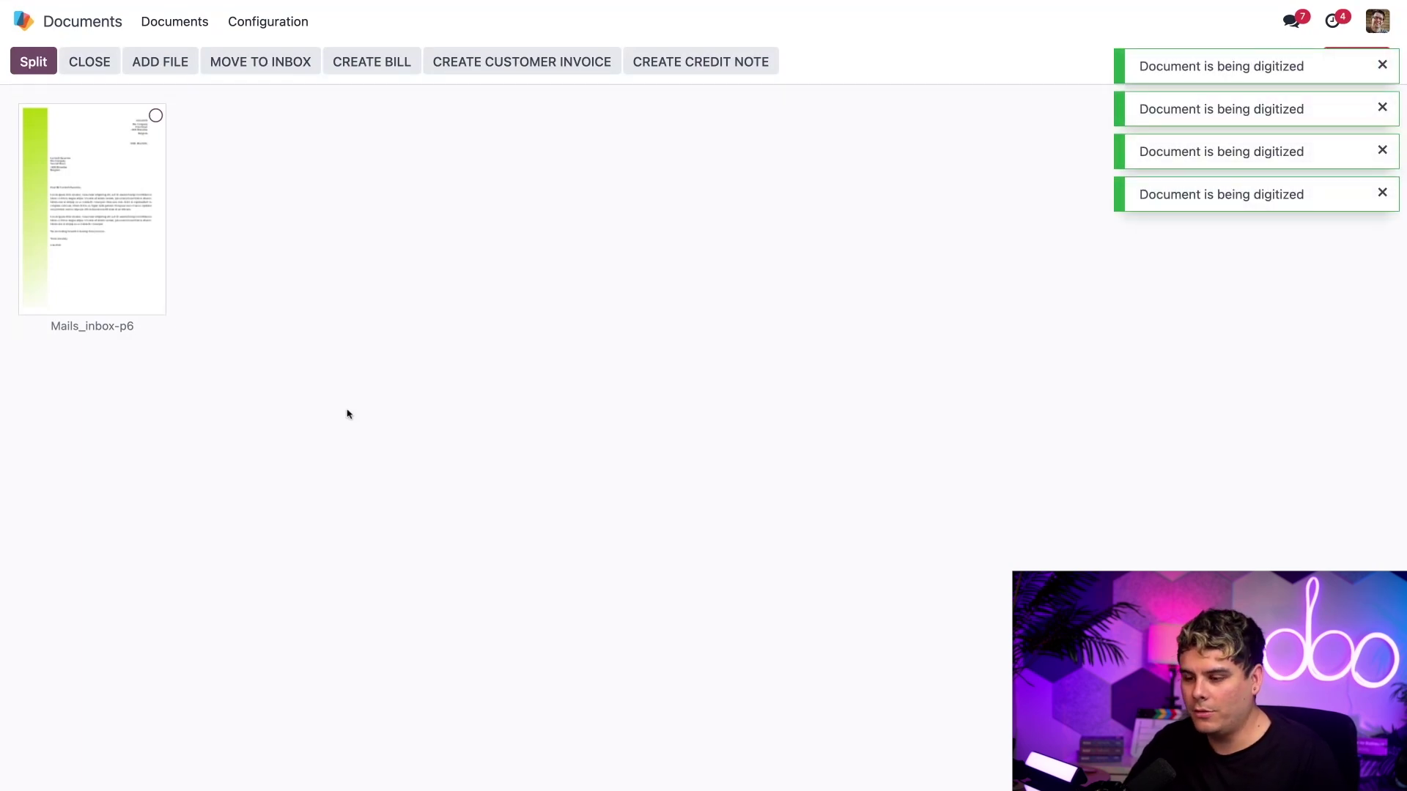
- Move the Mails_inbox-p6 page back to the inbox, then open the Accounting app
left_click(155, 115)
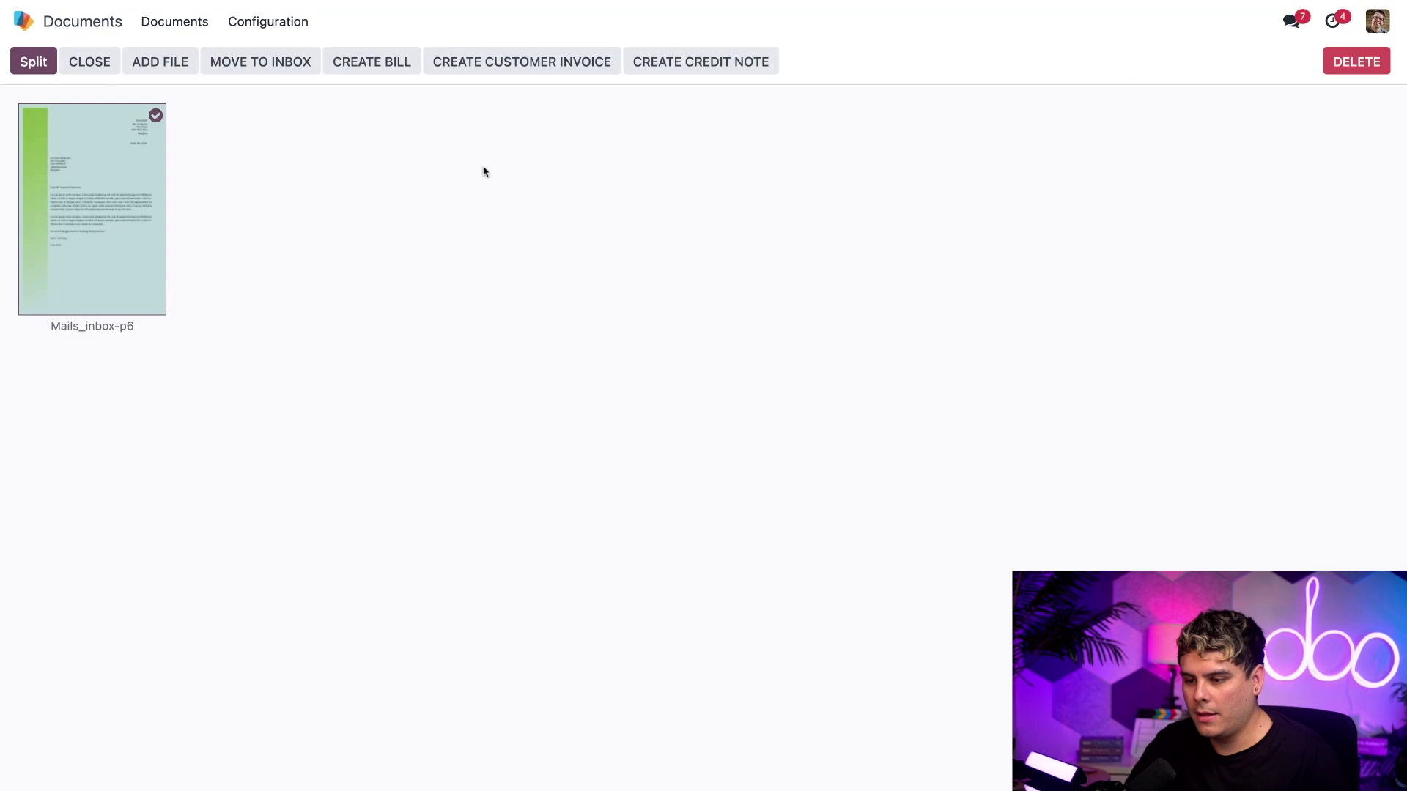
left_click(262, 64)
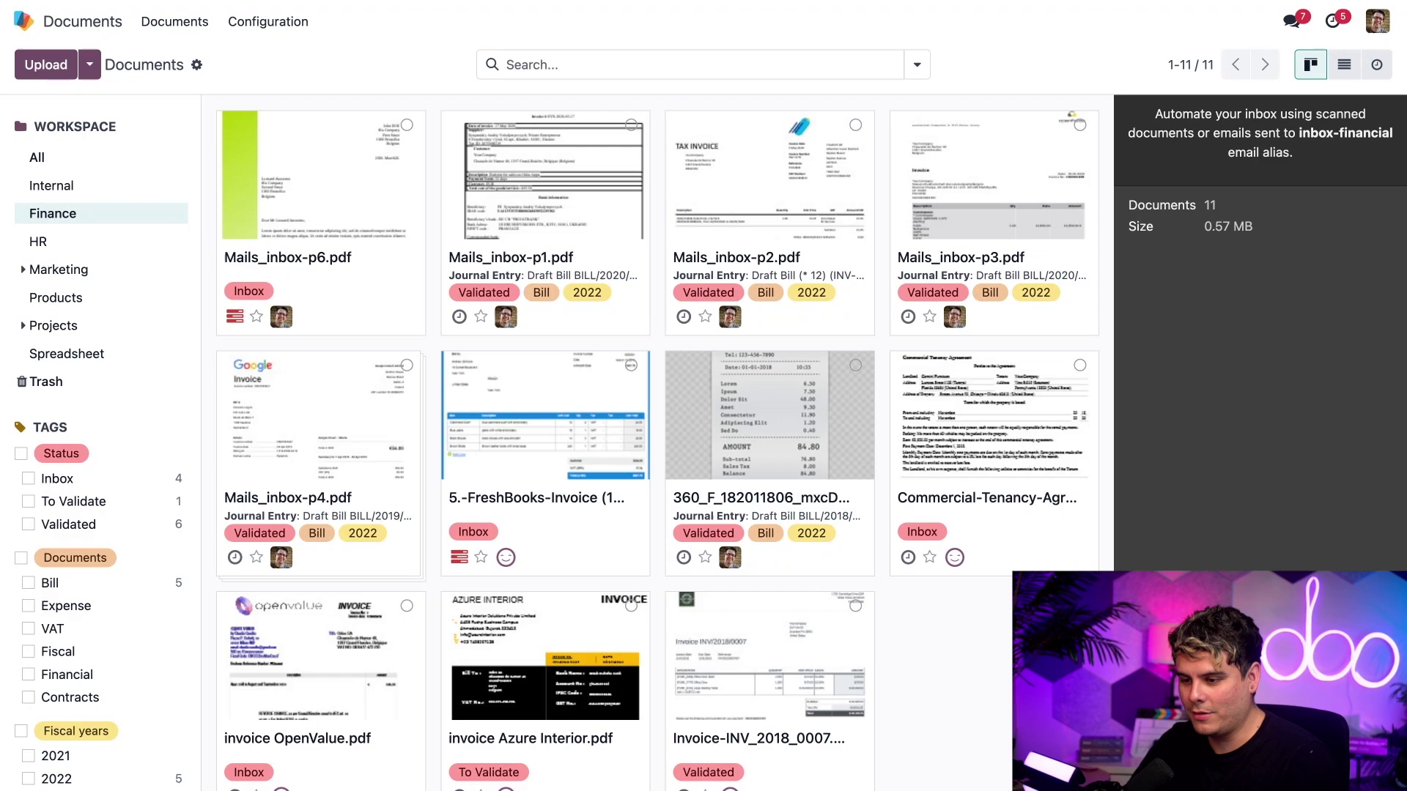
left_click(23, 20)
left_click(1015, 130)
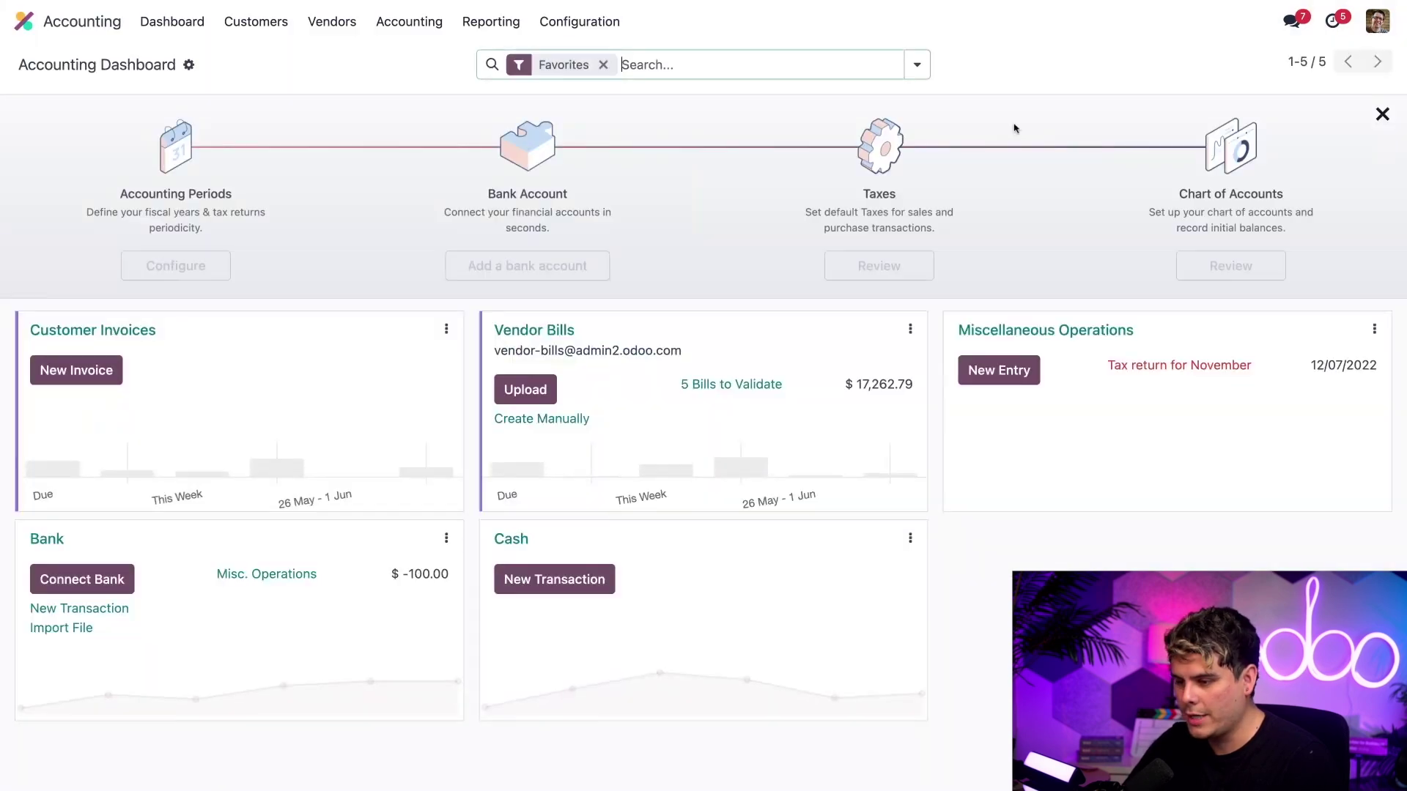
- Open the Google draft bill BILL/2019/04/0001 under Vendors > Bills, reload its AI data, and post it
left_click(331, 21)
left_click(332, 56)
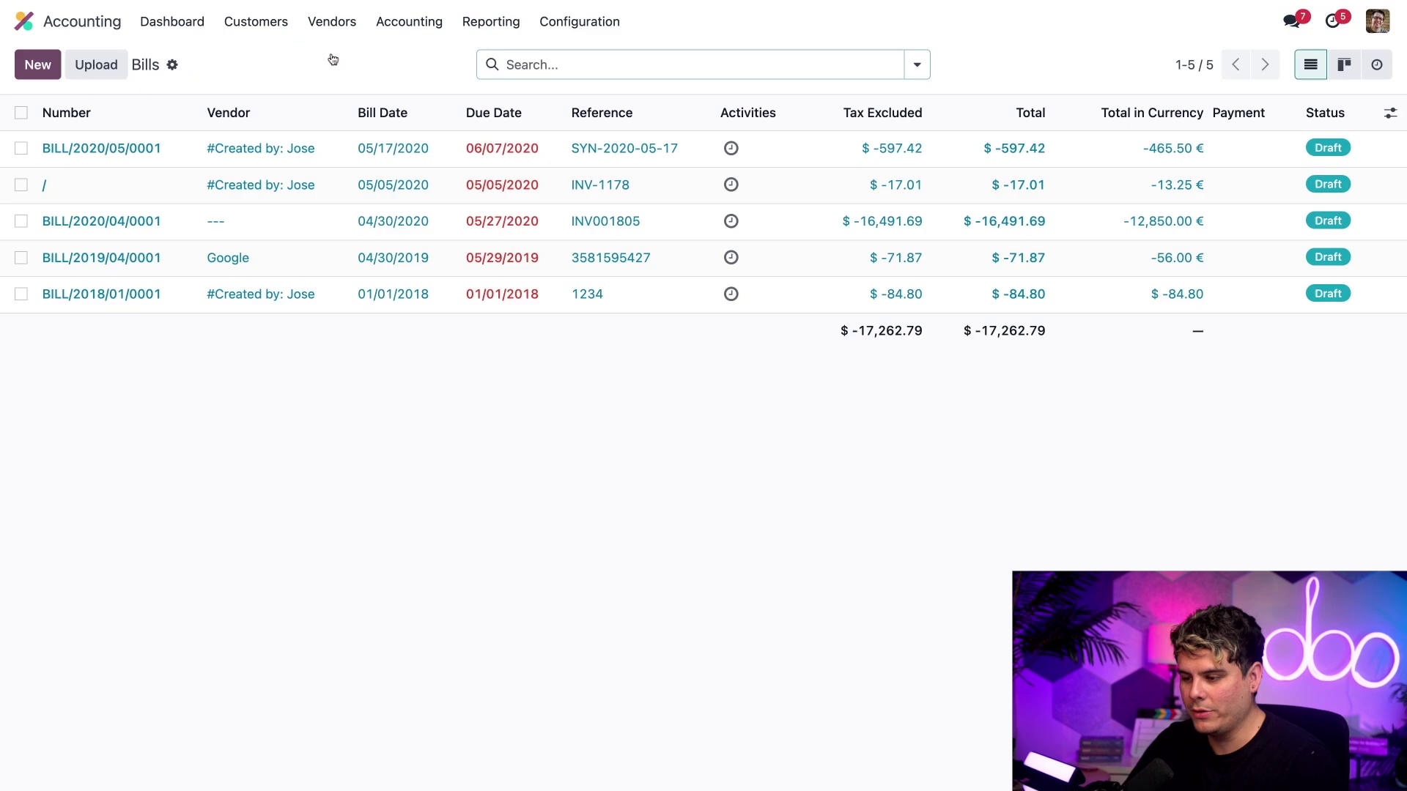
left_click(295, 271)
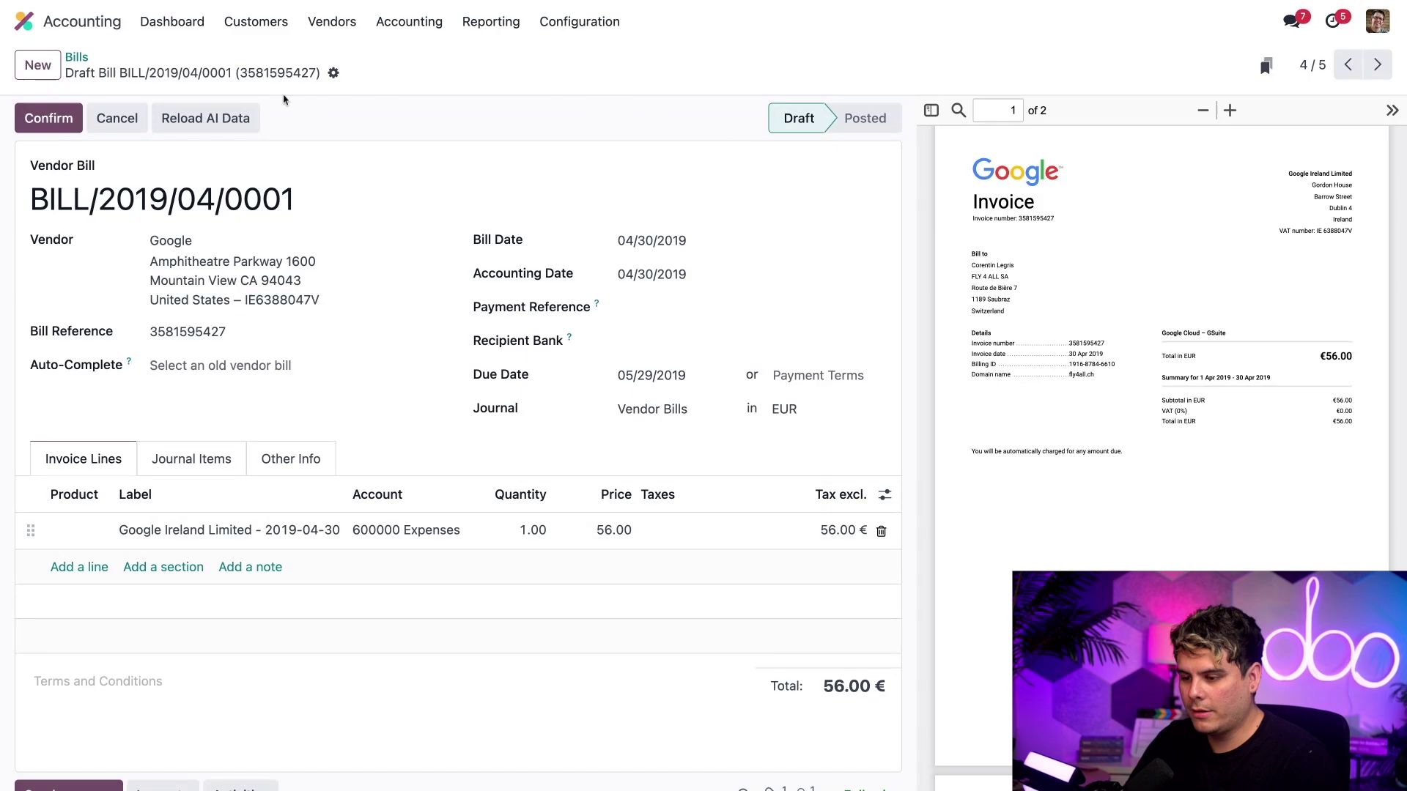
left_click(216, 118)
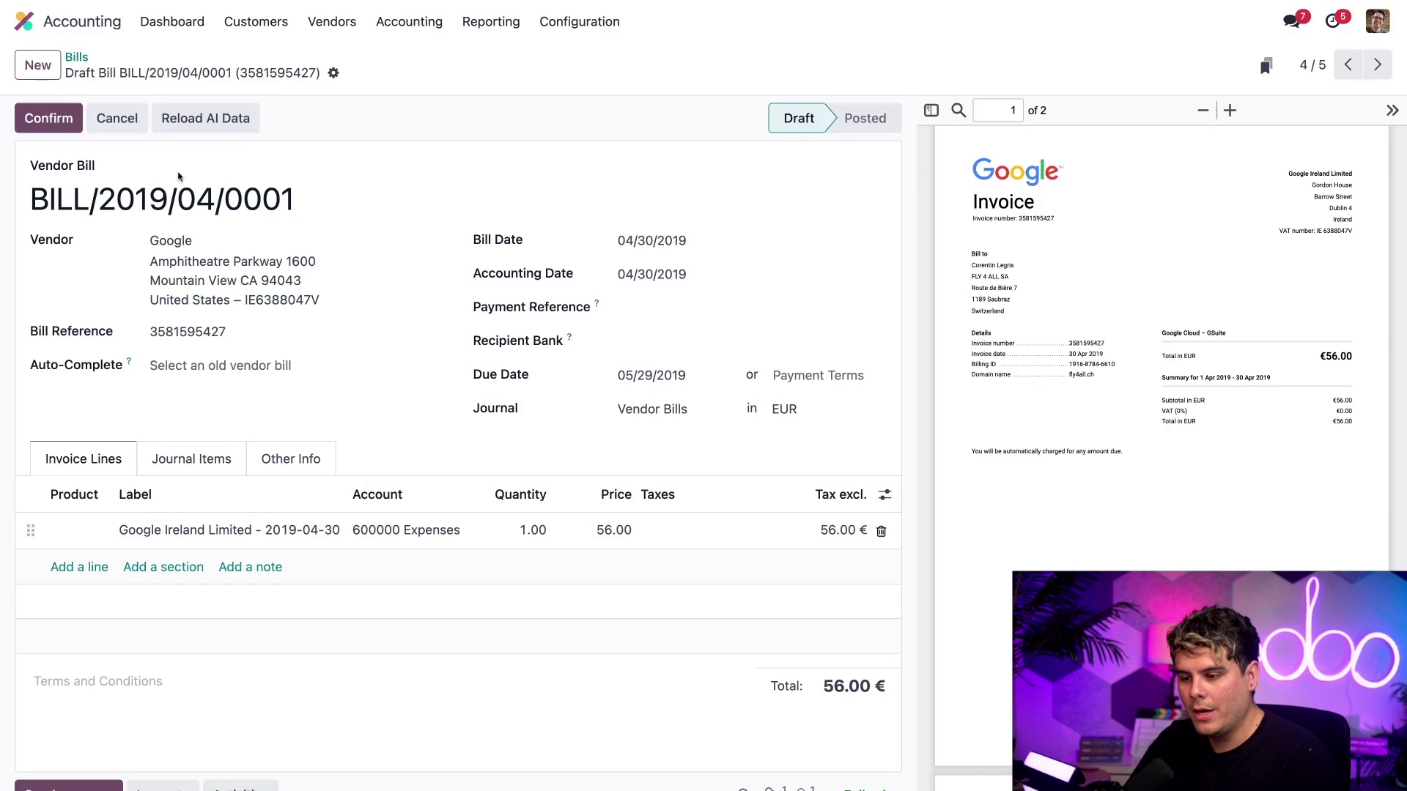
left_click(56, 132)
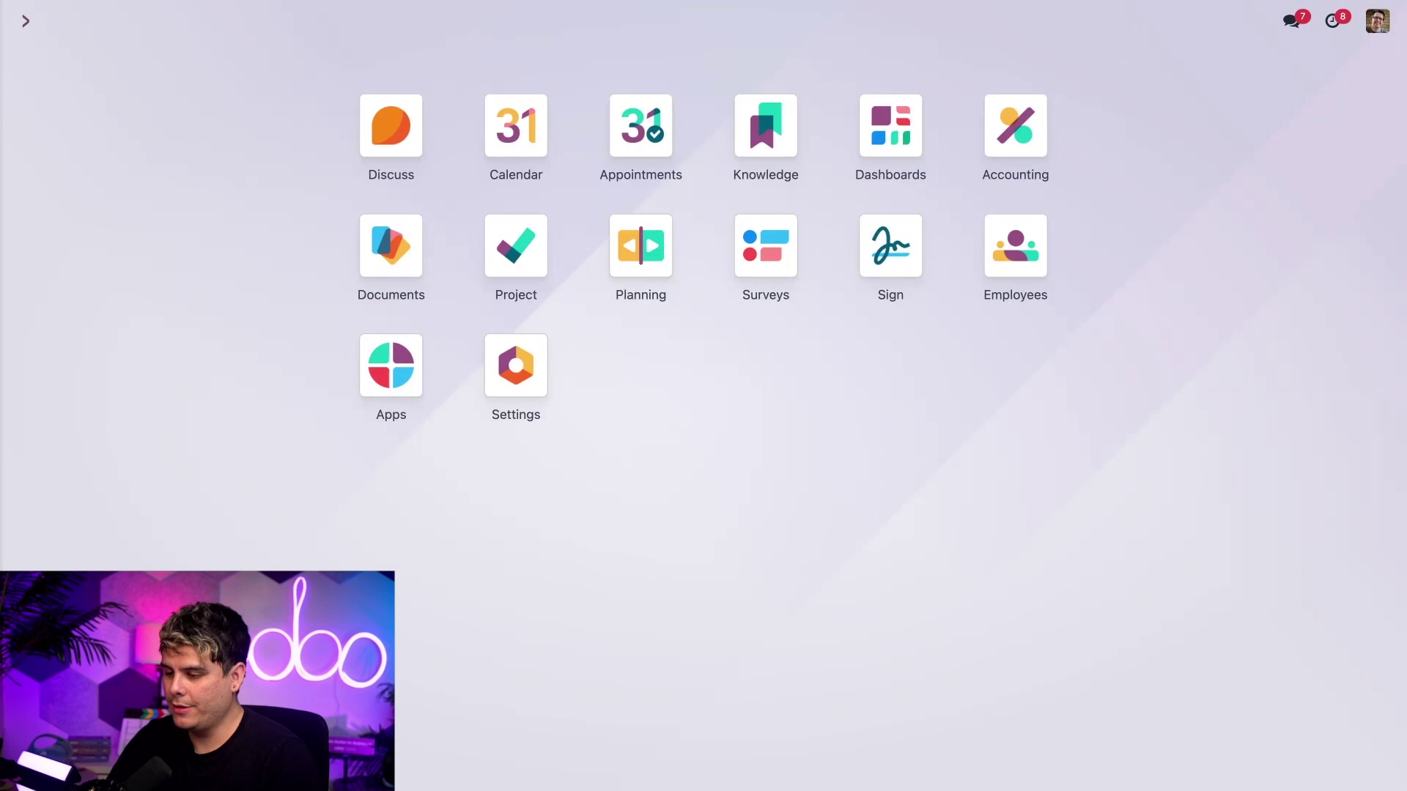
- In Documents, preview Employment Contract.pdf and turn it into a signature template
left_click(404, 242)
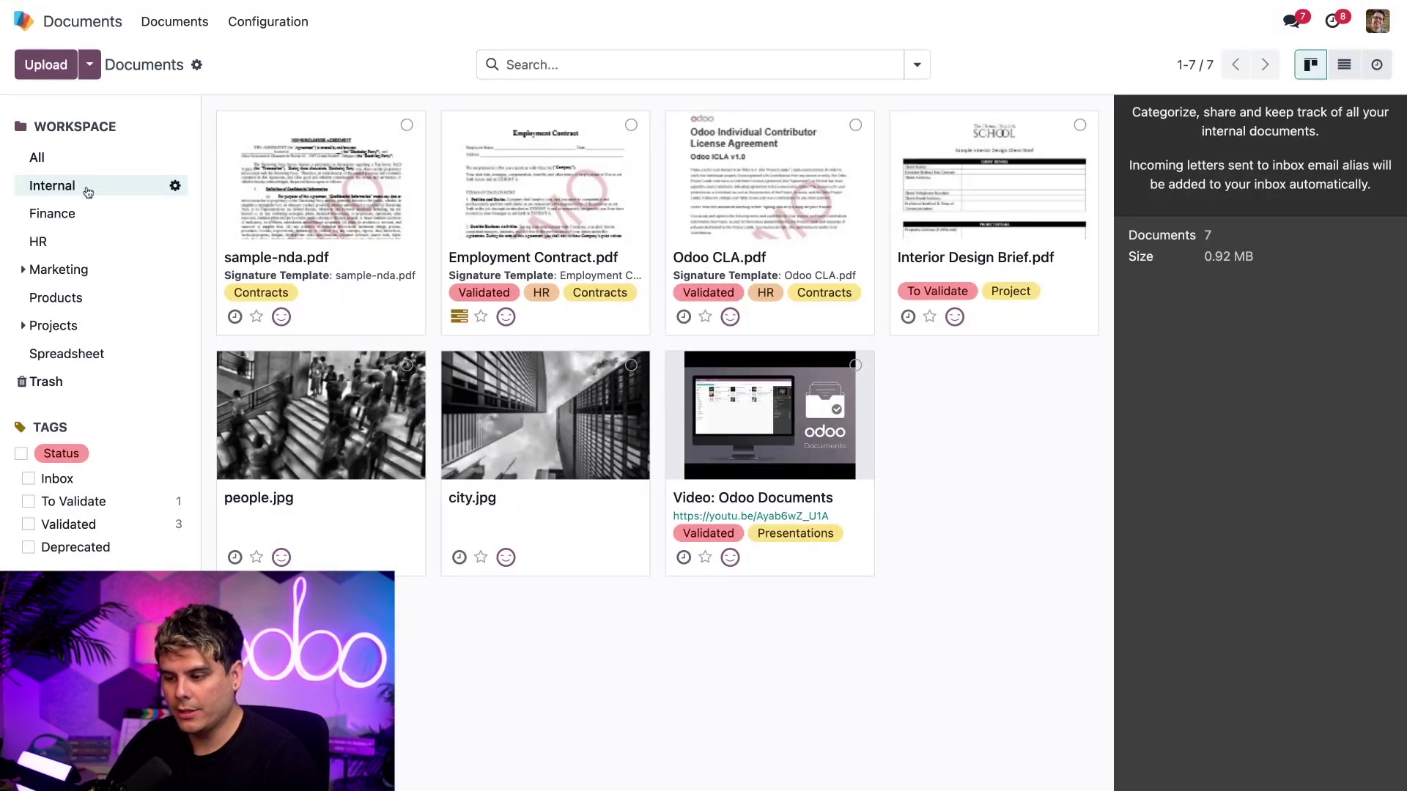
left_click(509, 221)
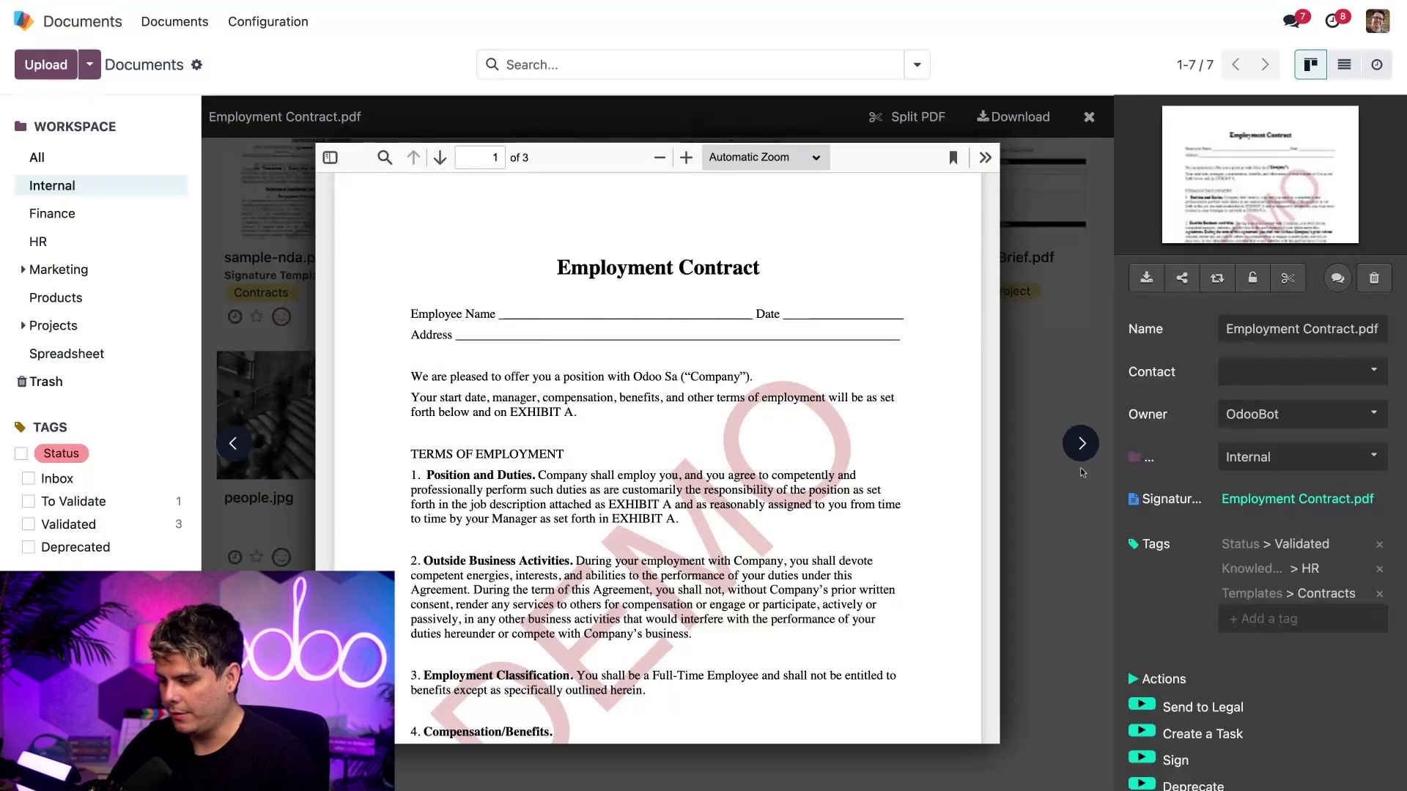
scroll(1183, 608, "down", 1)
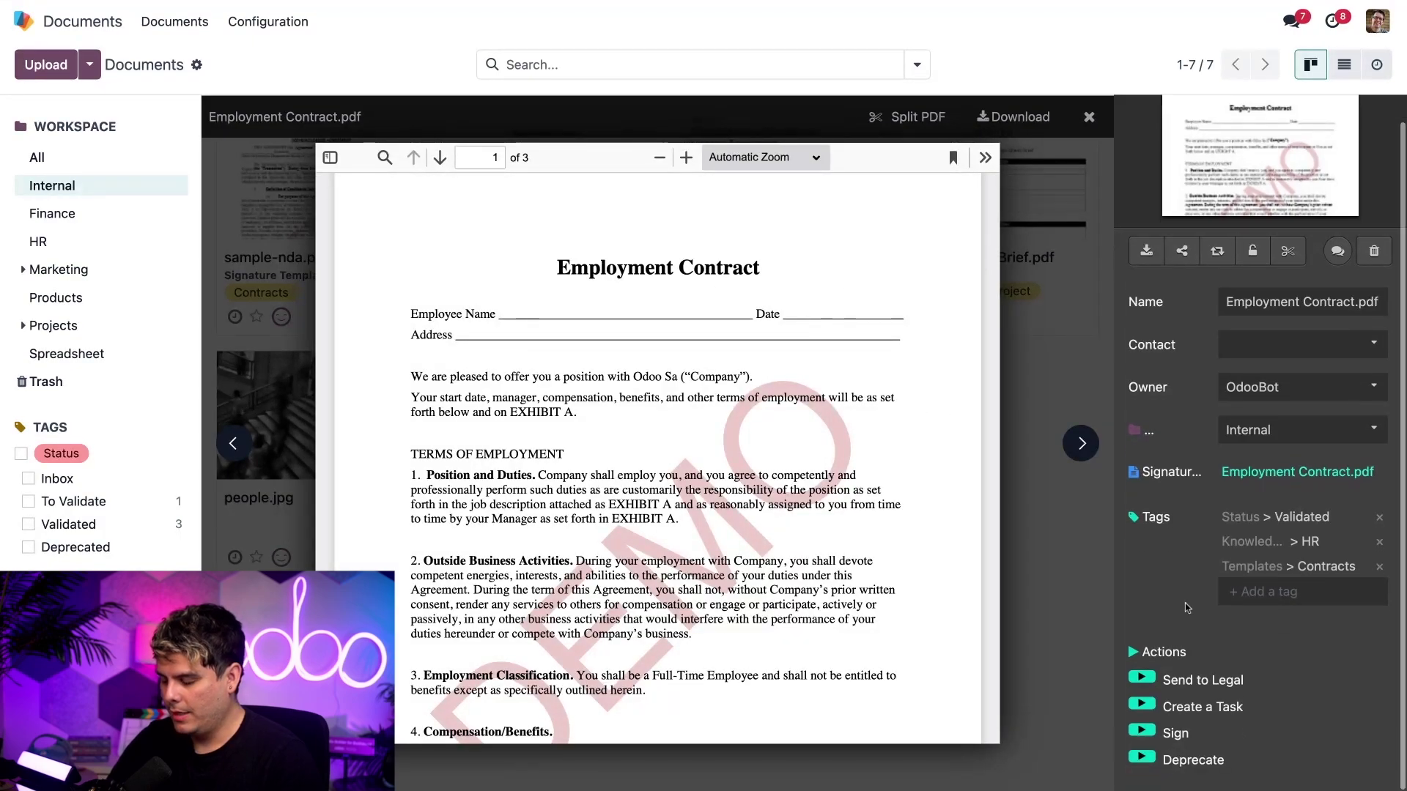
left_click(1143, 731)
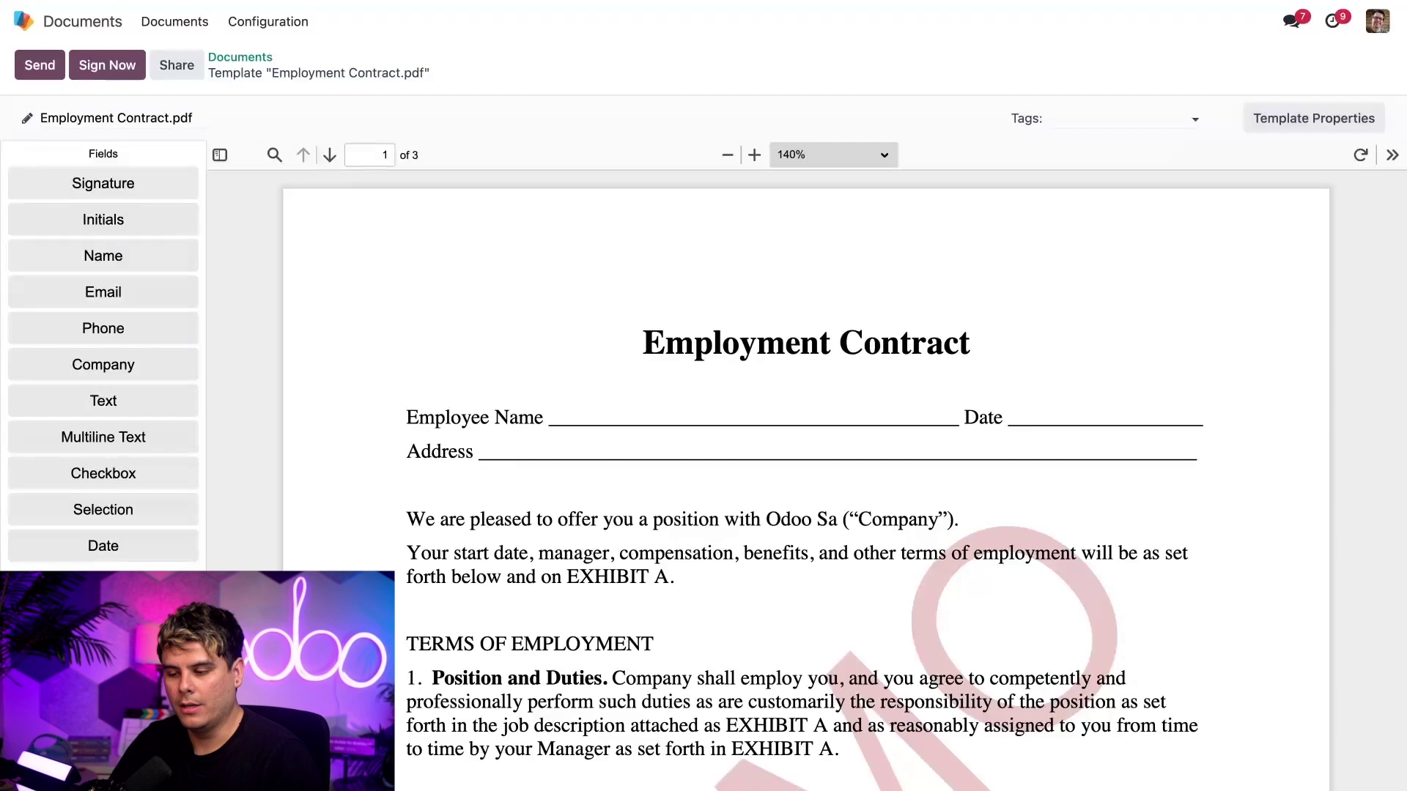
- Place Name, Date and Text fields on the Employee Name, Date and Address lines
left_click_drag(101, 256, 591, 428)
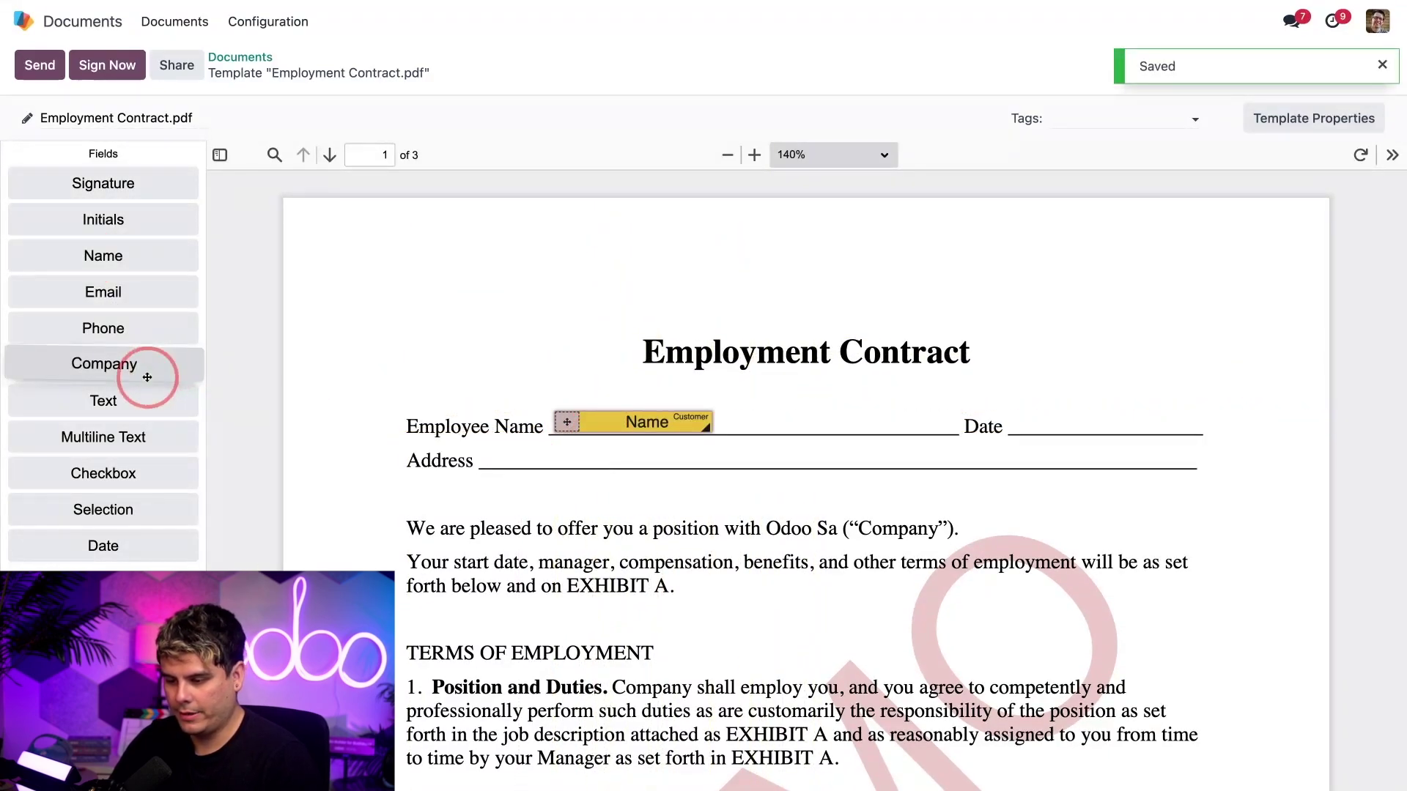
left_click_drag(112, 547, 1049, 428)
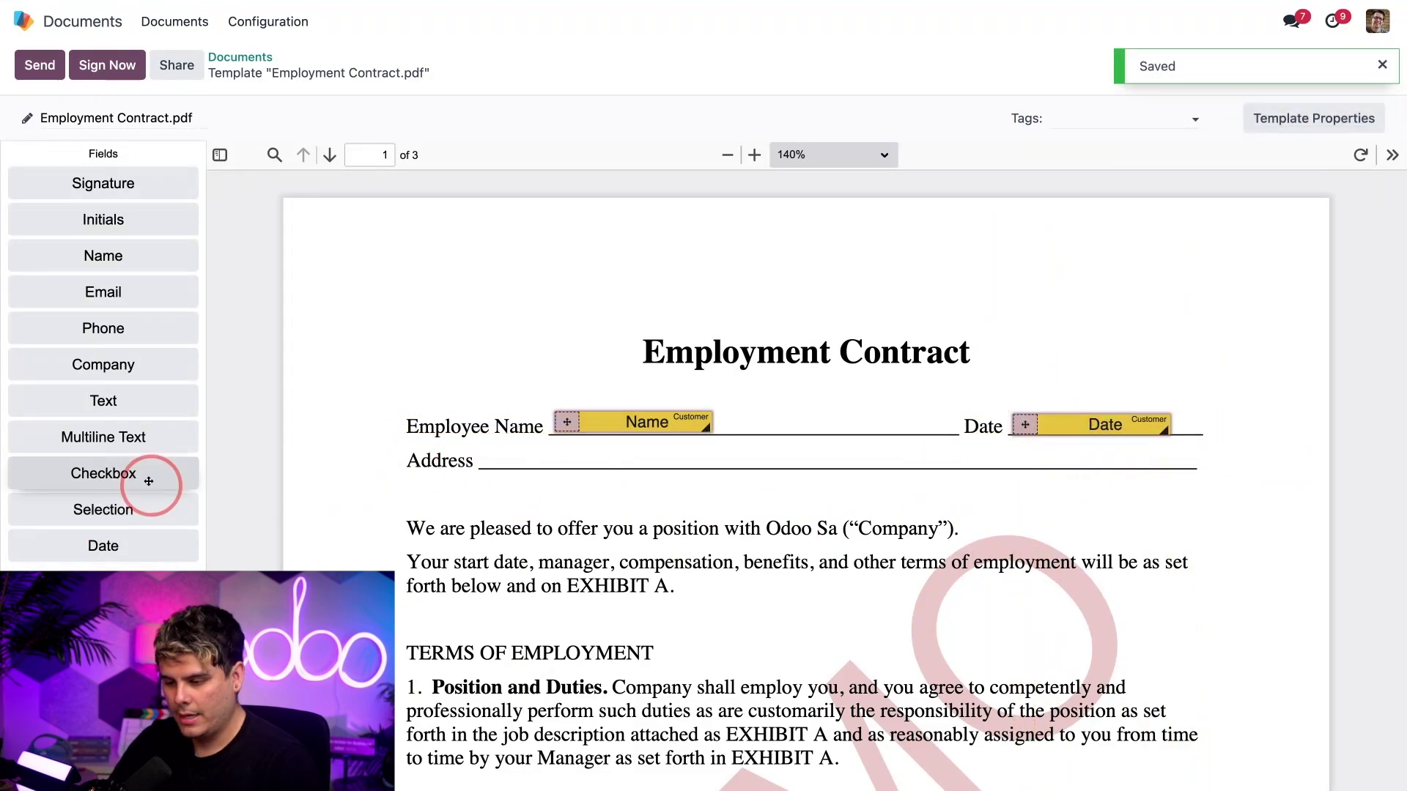
left_click_drag(137, 410, 645, 459)
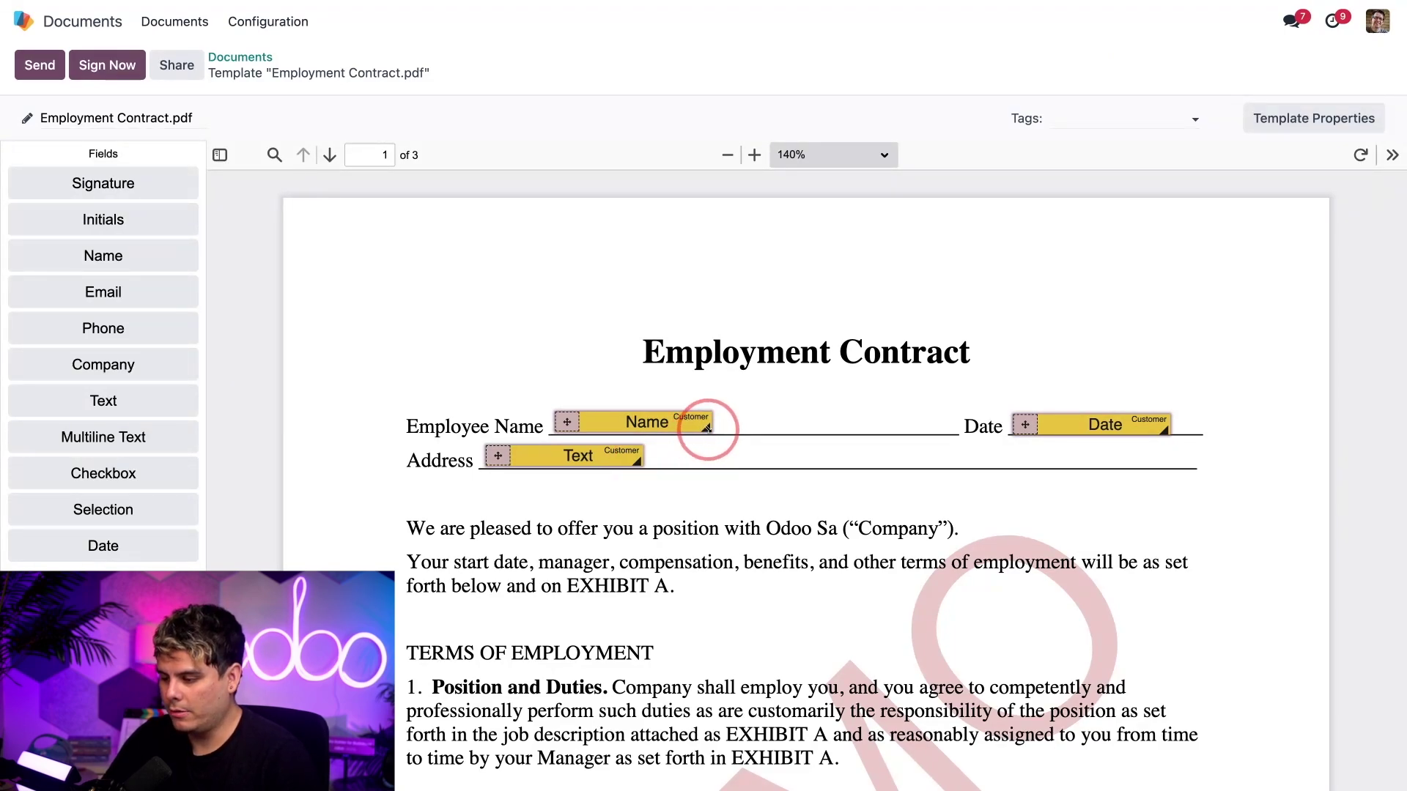
- Widen the Name, Date and Address fields so each spans its line
left_click_drag(707, 428, 932, 434)
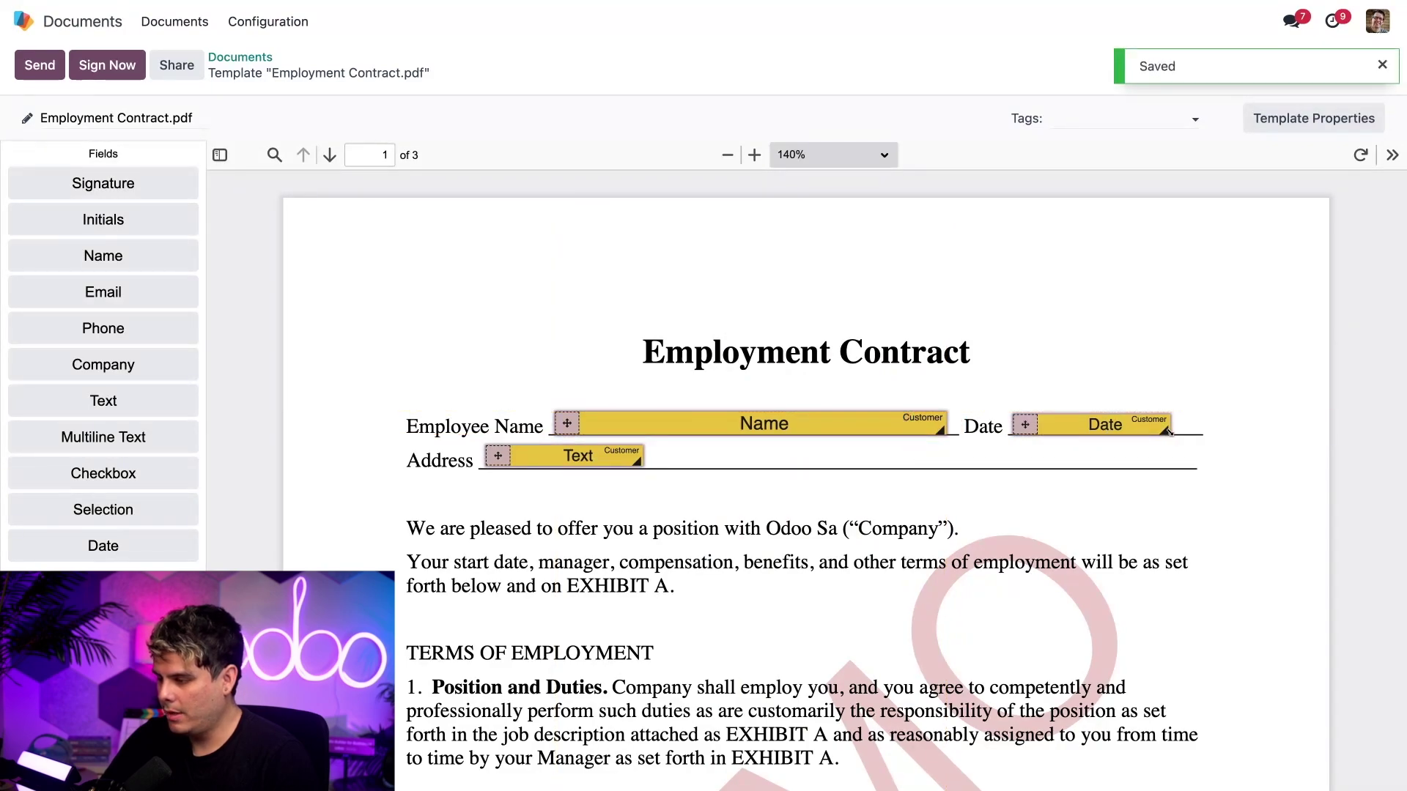
left_click_drag(1165, 432, 1215, 432)
left_click_drag(637, 463, 1192, 468)
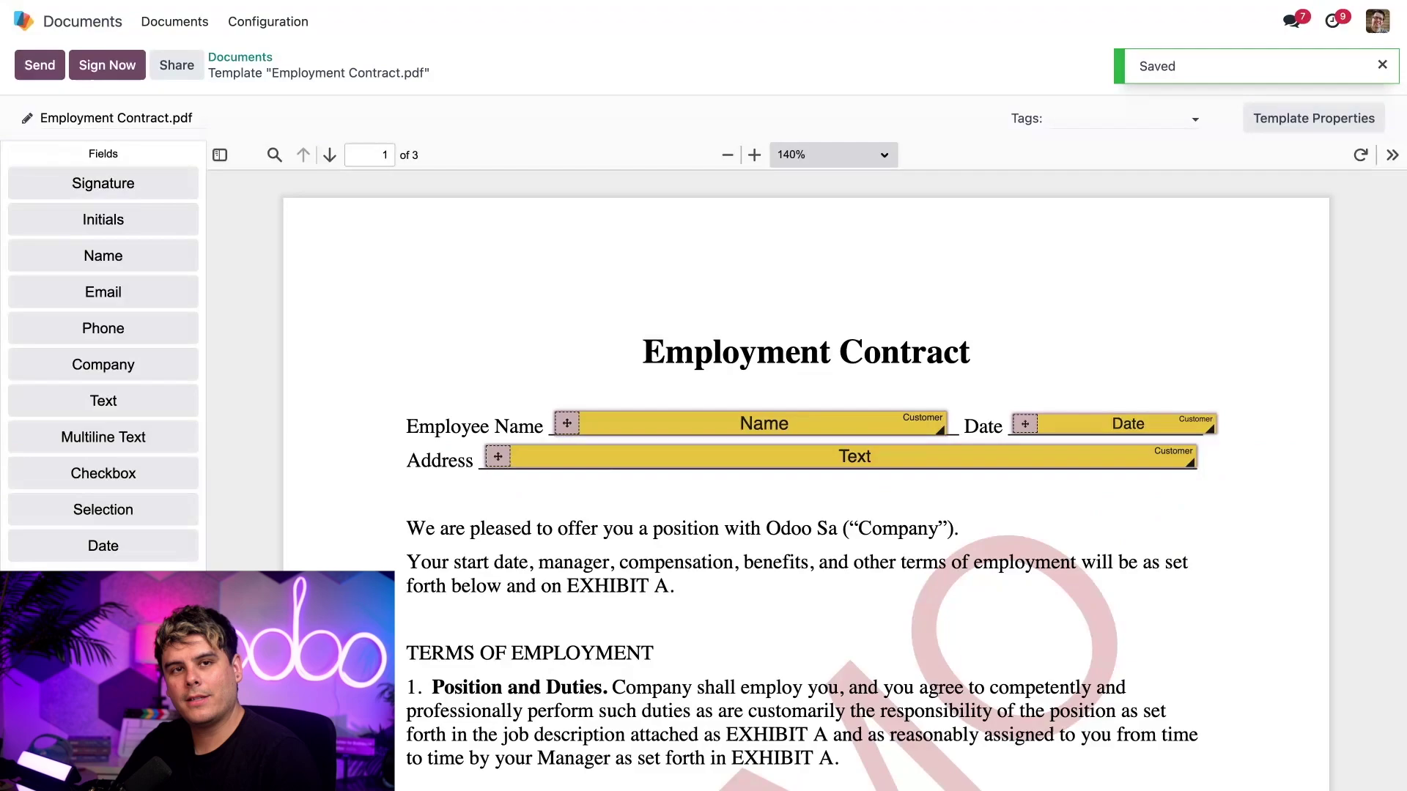
scroll(805, 476, "down", 13)
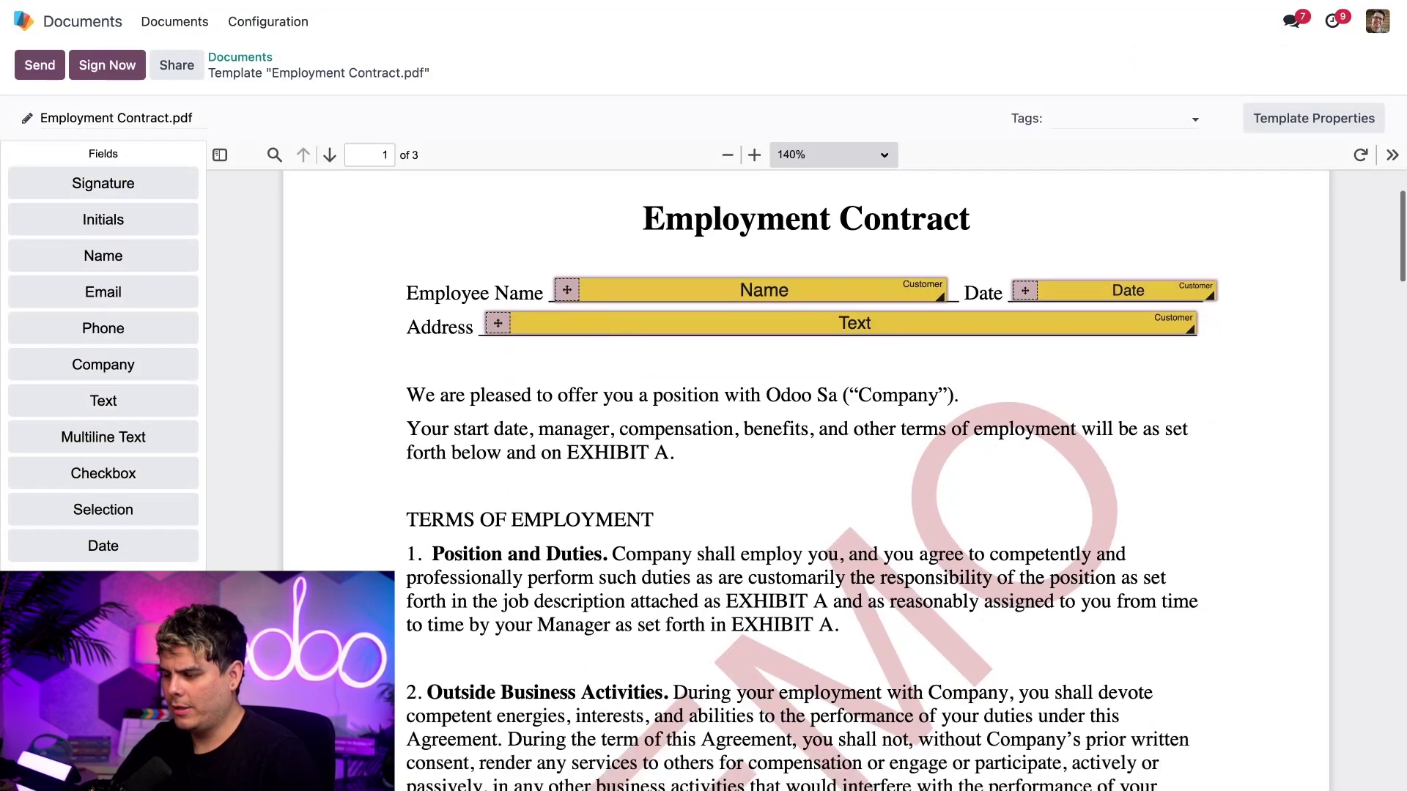
scroll(806, 477, "up", 1)
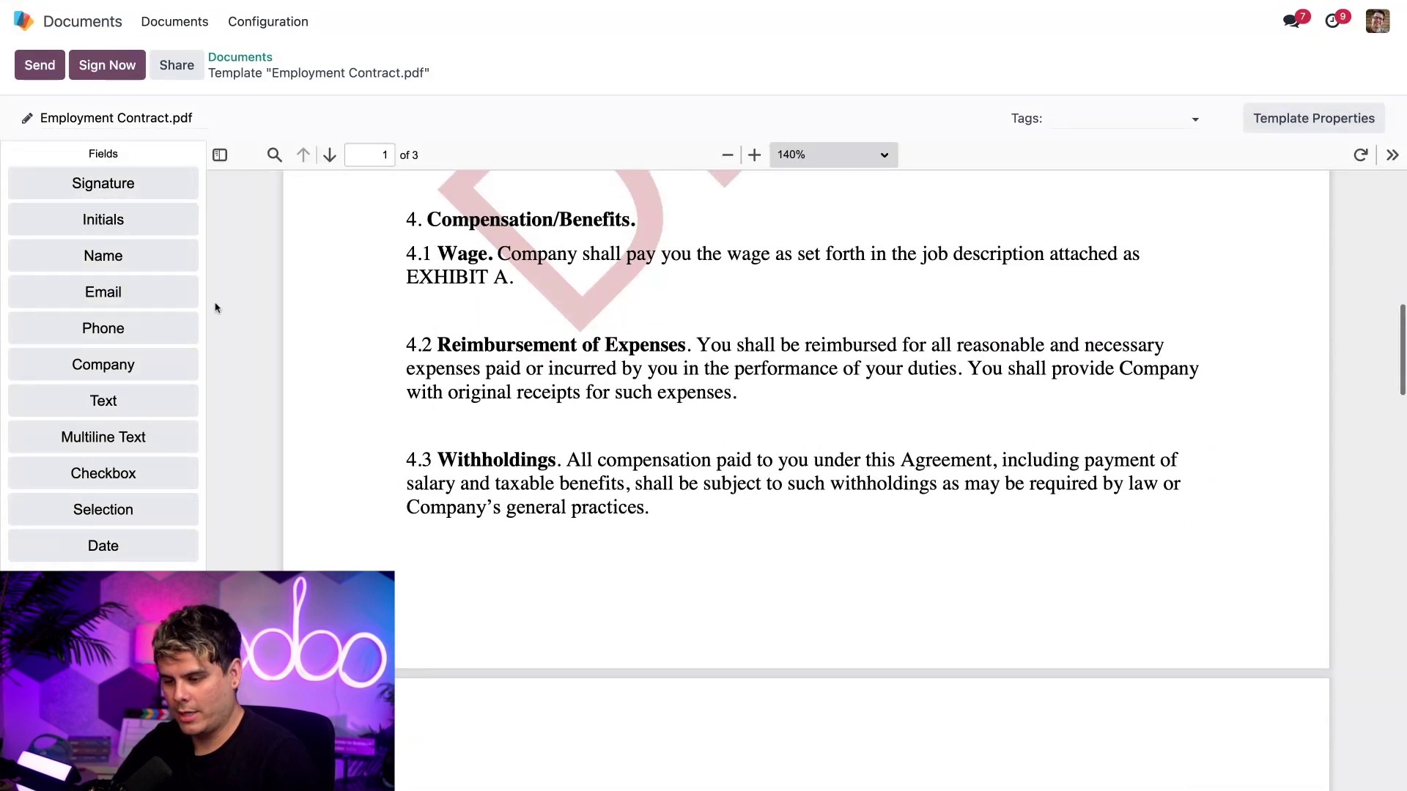
- Drop an Initials box at the bottom-right and add it to all pages, responsible Customer
left_click_drag(126, 223, 1208, 641)
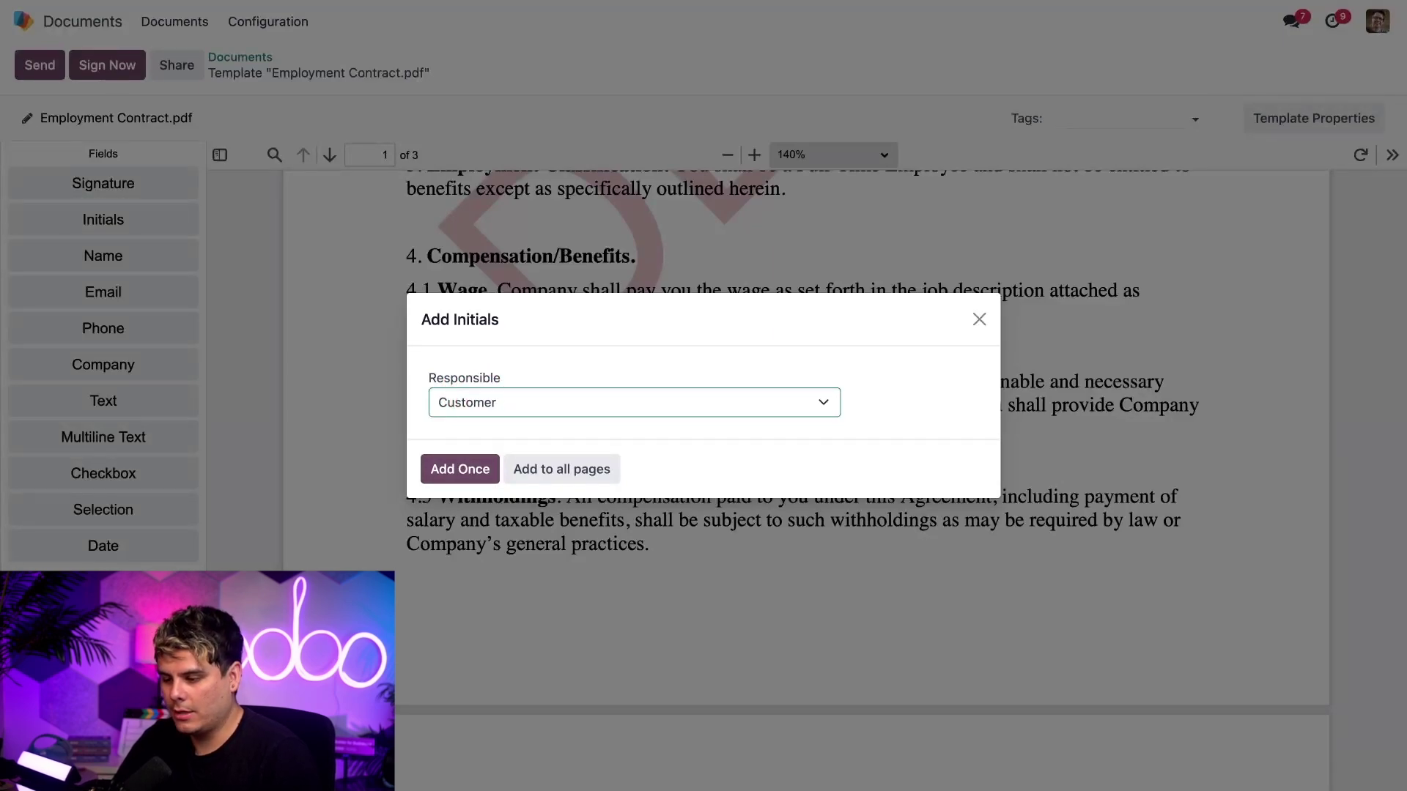
left_click(515, 407)
left_click(514, 409)
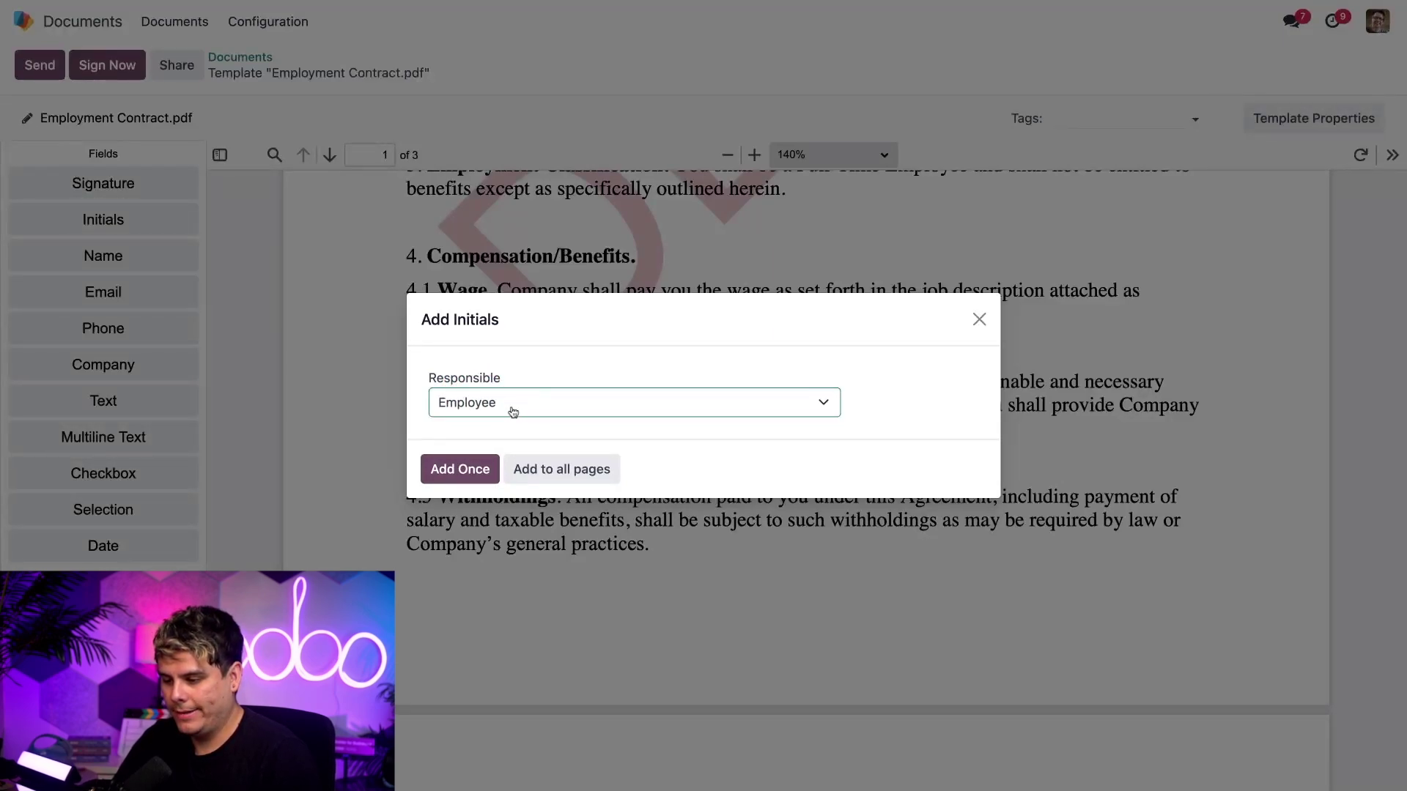
left_click(515, 405)
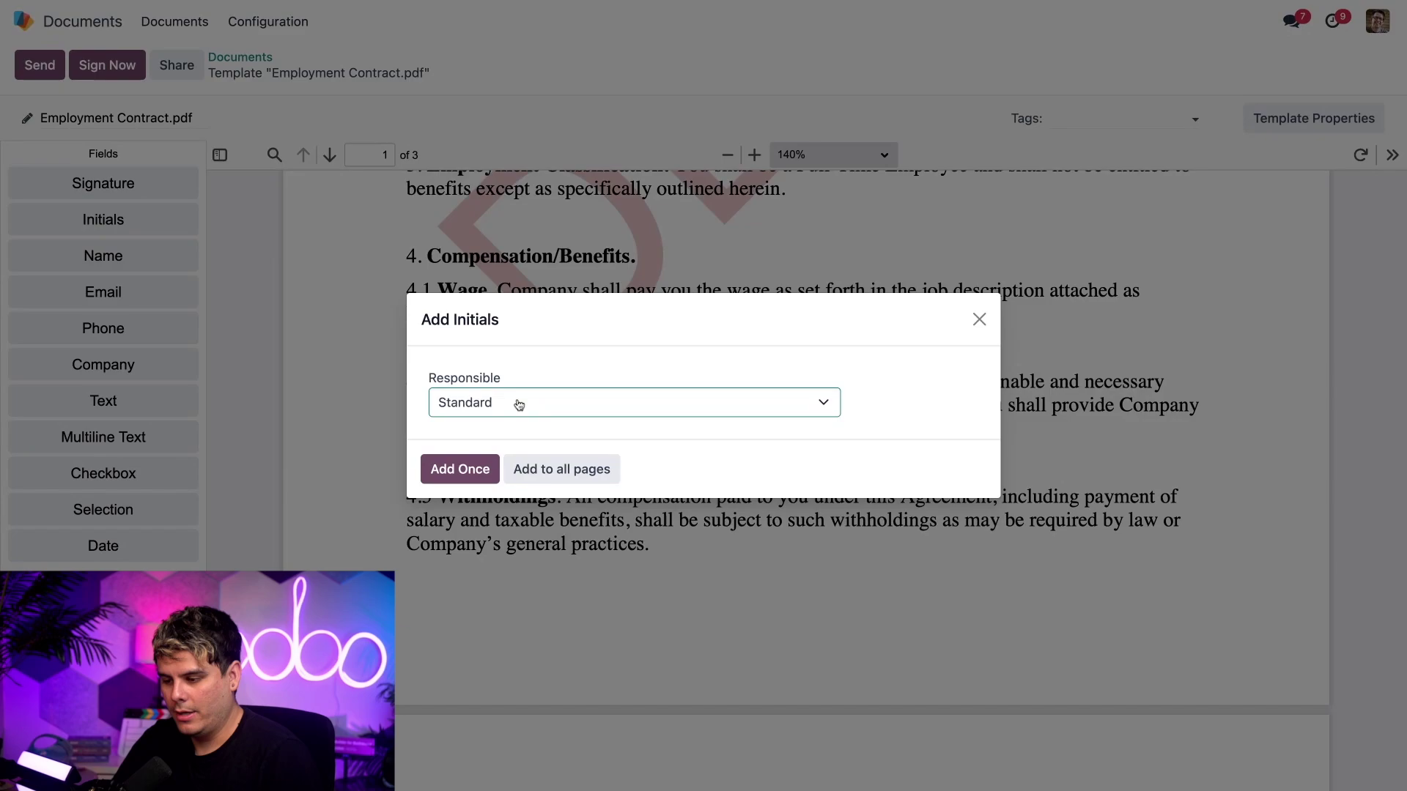
left_click(518, 406)
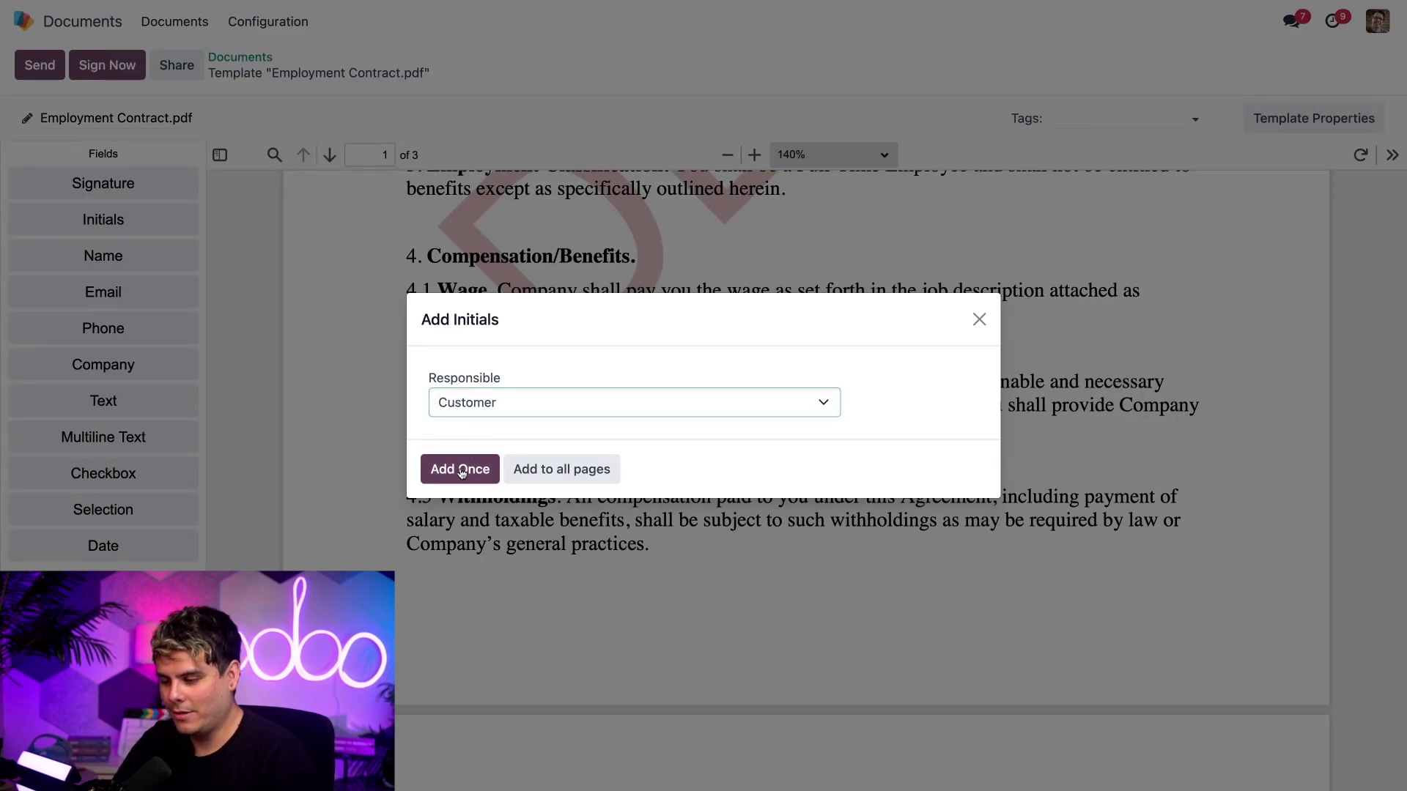
left_click(528, 470)
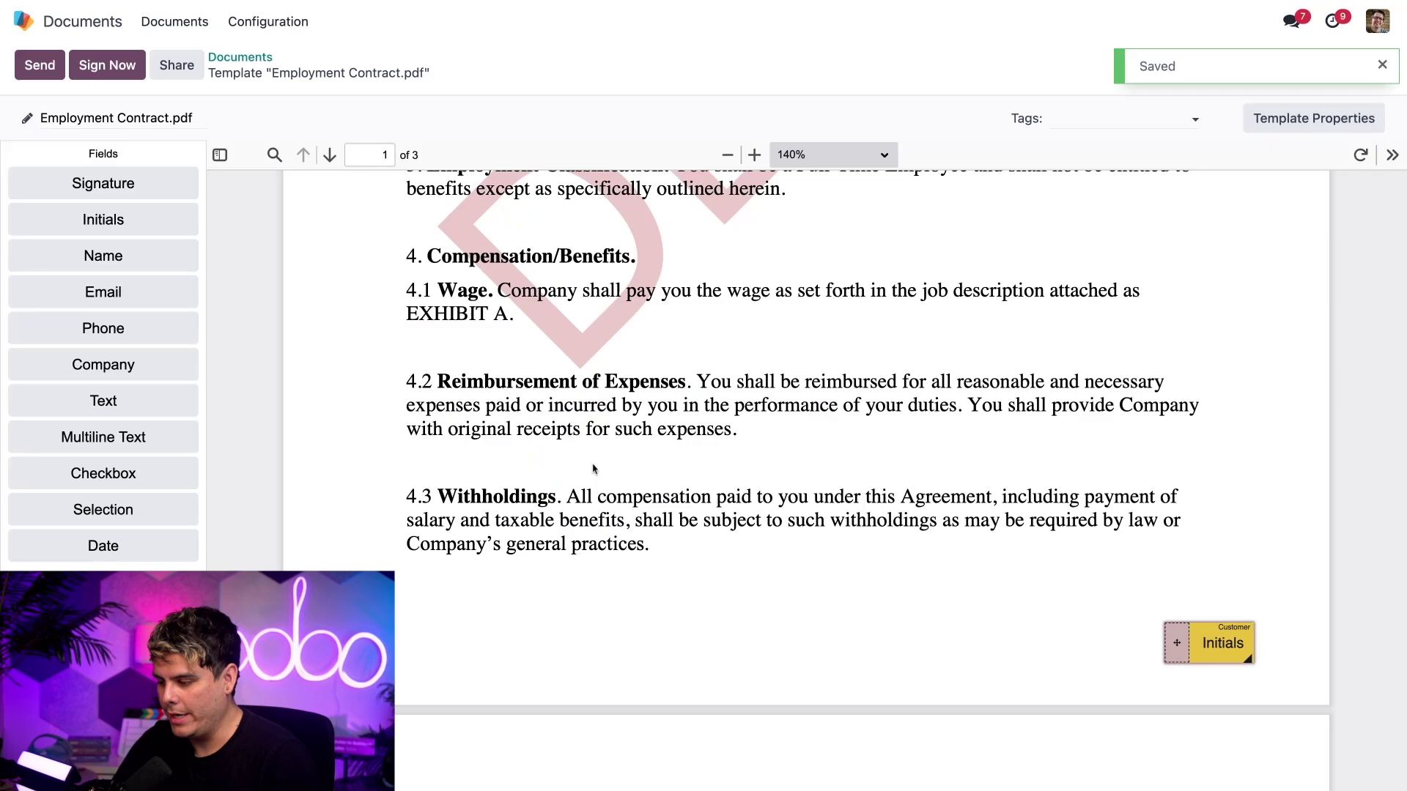
scroll(762, 489, "down", 5)
- On page 3, place a Signature field on the Employee Signature line and a Date field beside it
scroll(763, 489, "down", 15)
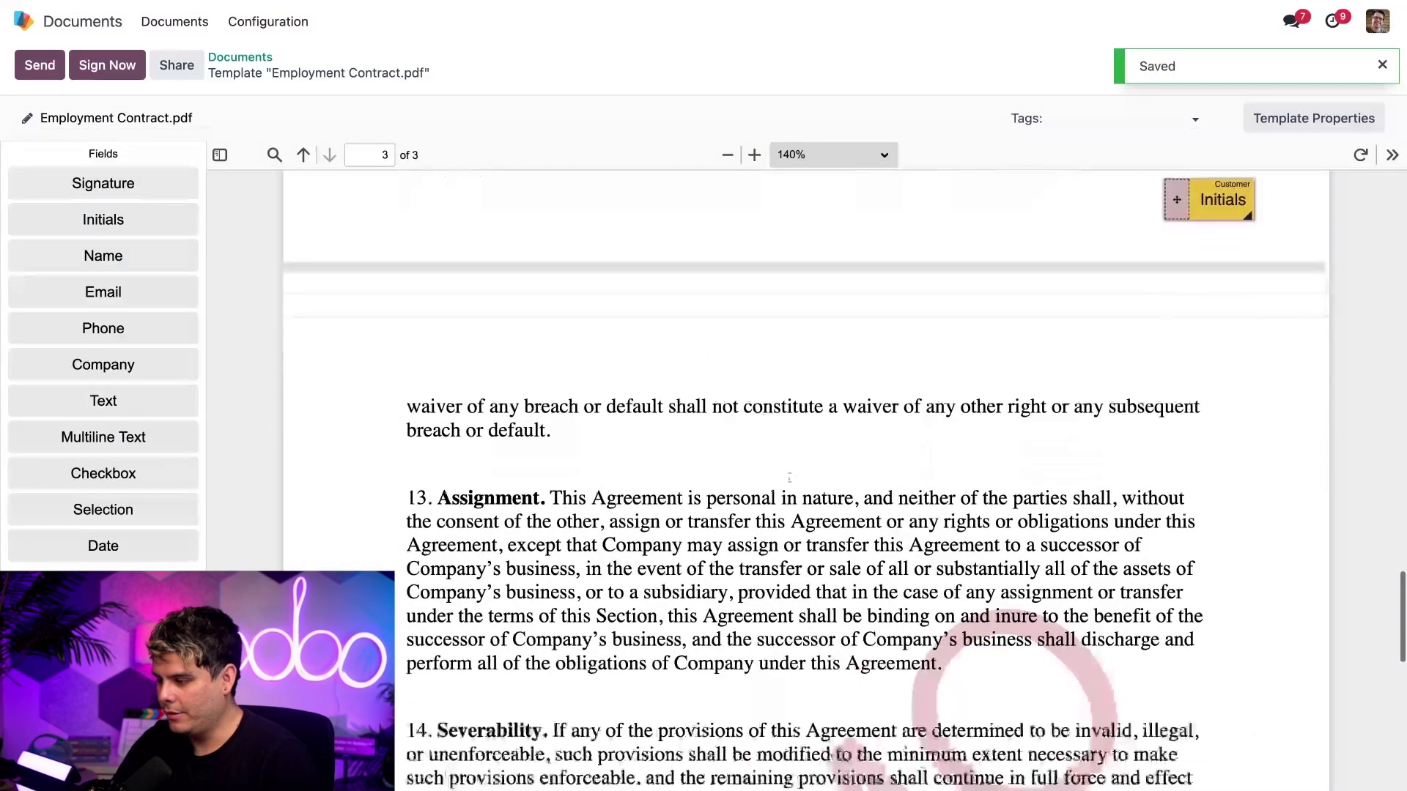
scroll(1243, 378, "down", 1)
scroll(1243, 377, "up", 2)
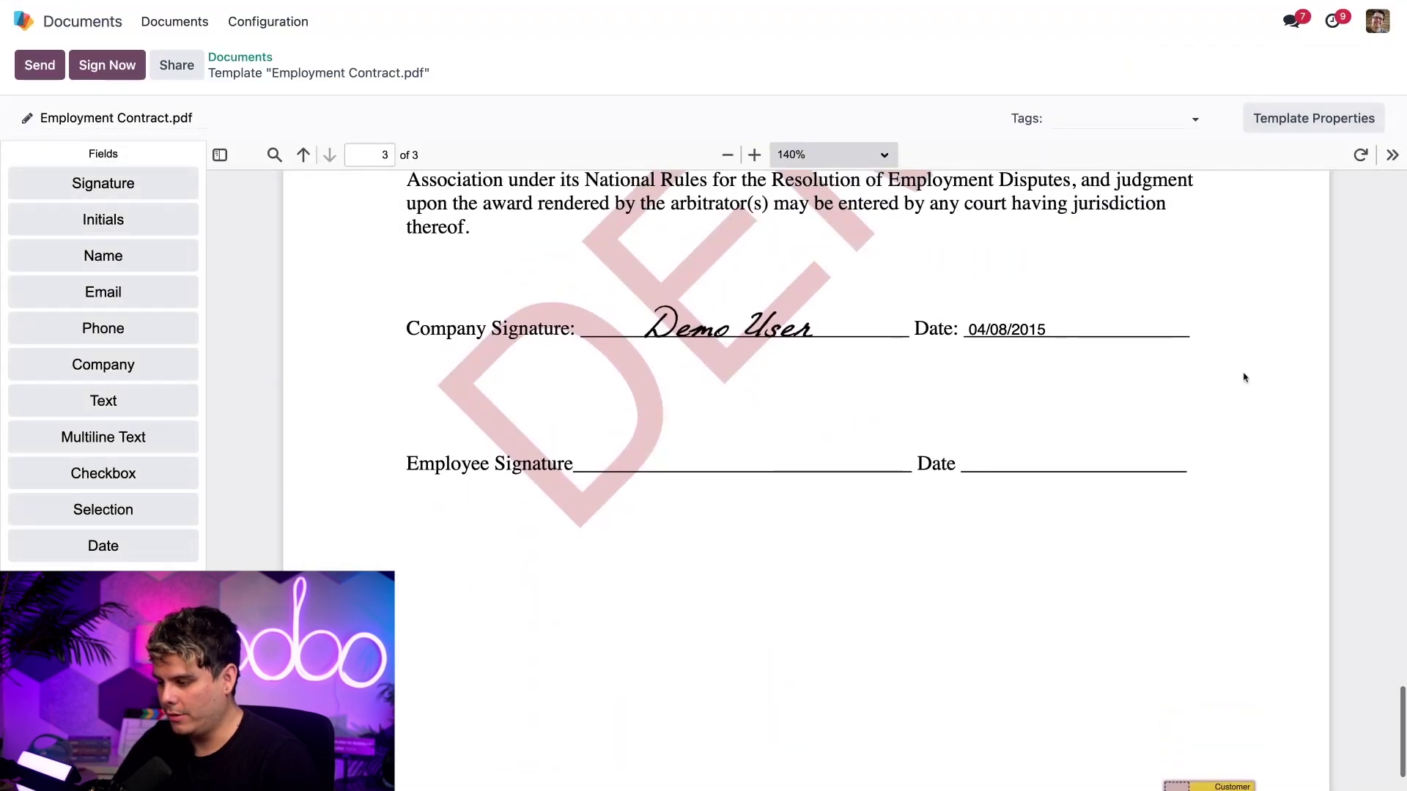
scroll(1243, 377, "down", 2)
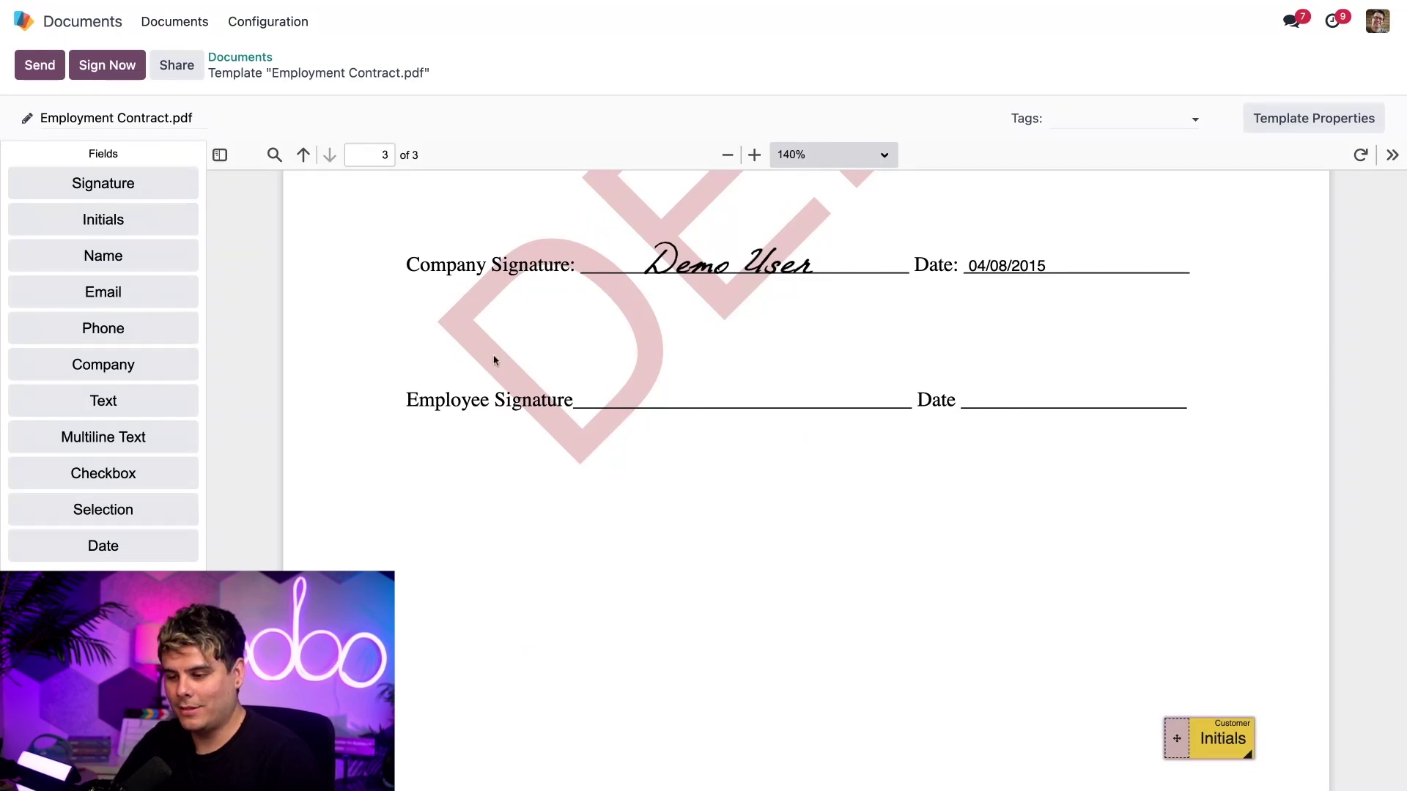
mouse_move(132, 192)
left_mouse_down()
mouse_move(804, 480)
mouse_move(791, 475)
mouse_move(901, 473)
left_mouse_up()
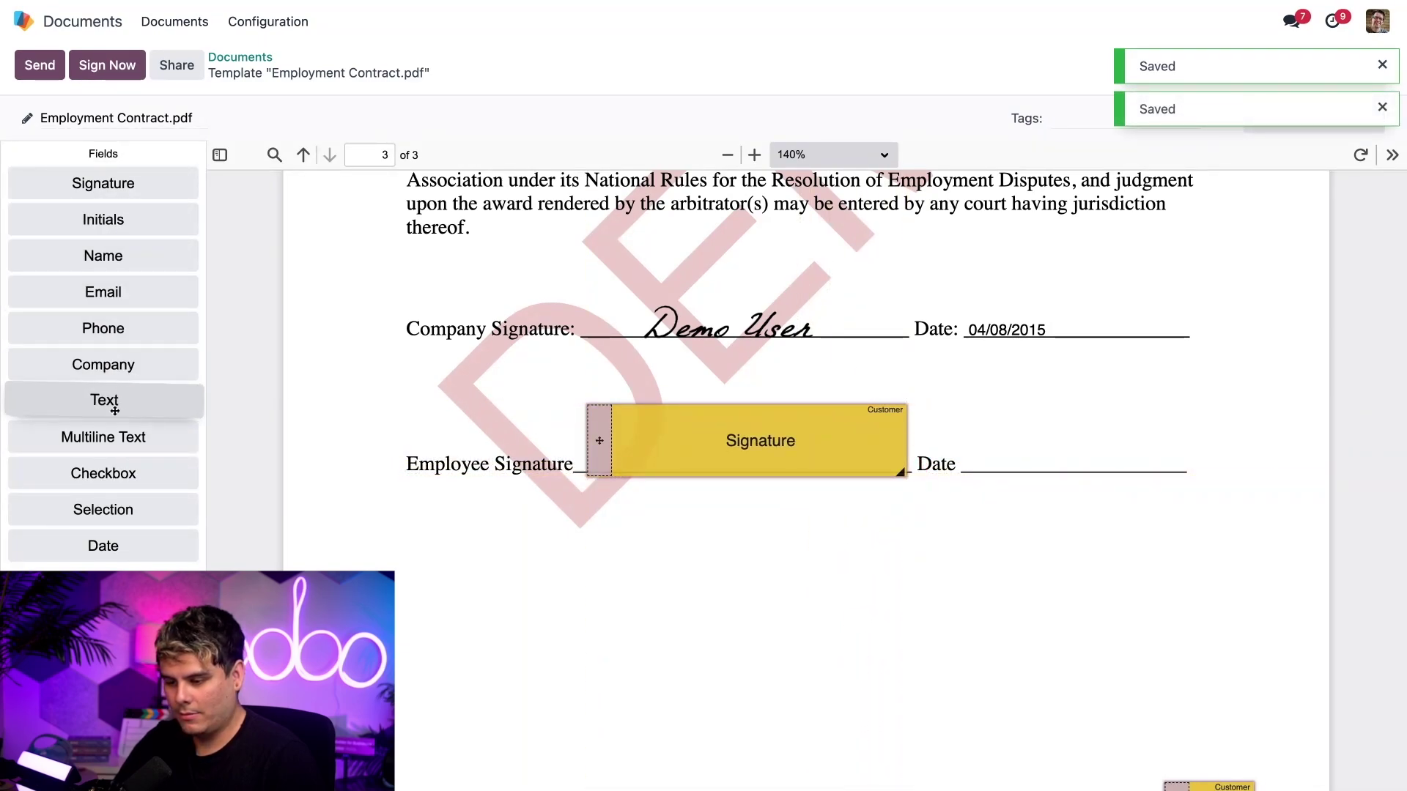
left_click_drag(100, 535, 1205, 463)
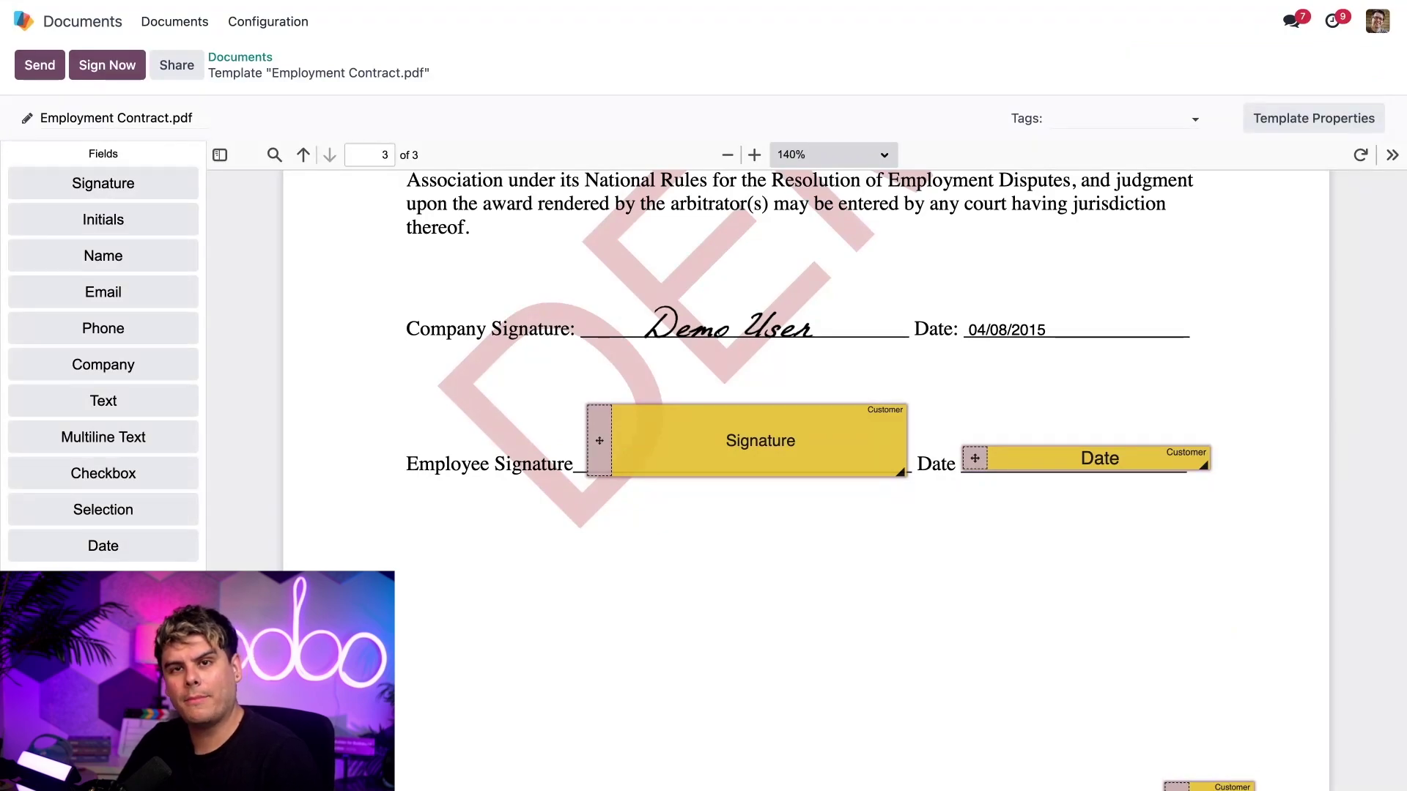
- Send a new signature request to a customer contact created from their e-mail, then open it from Gmail
left_click(38, 65)
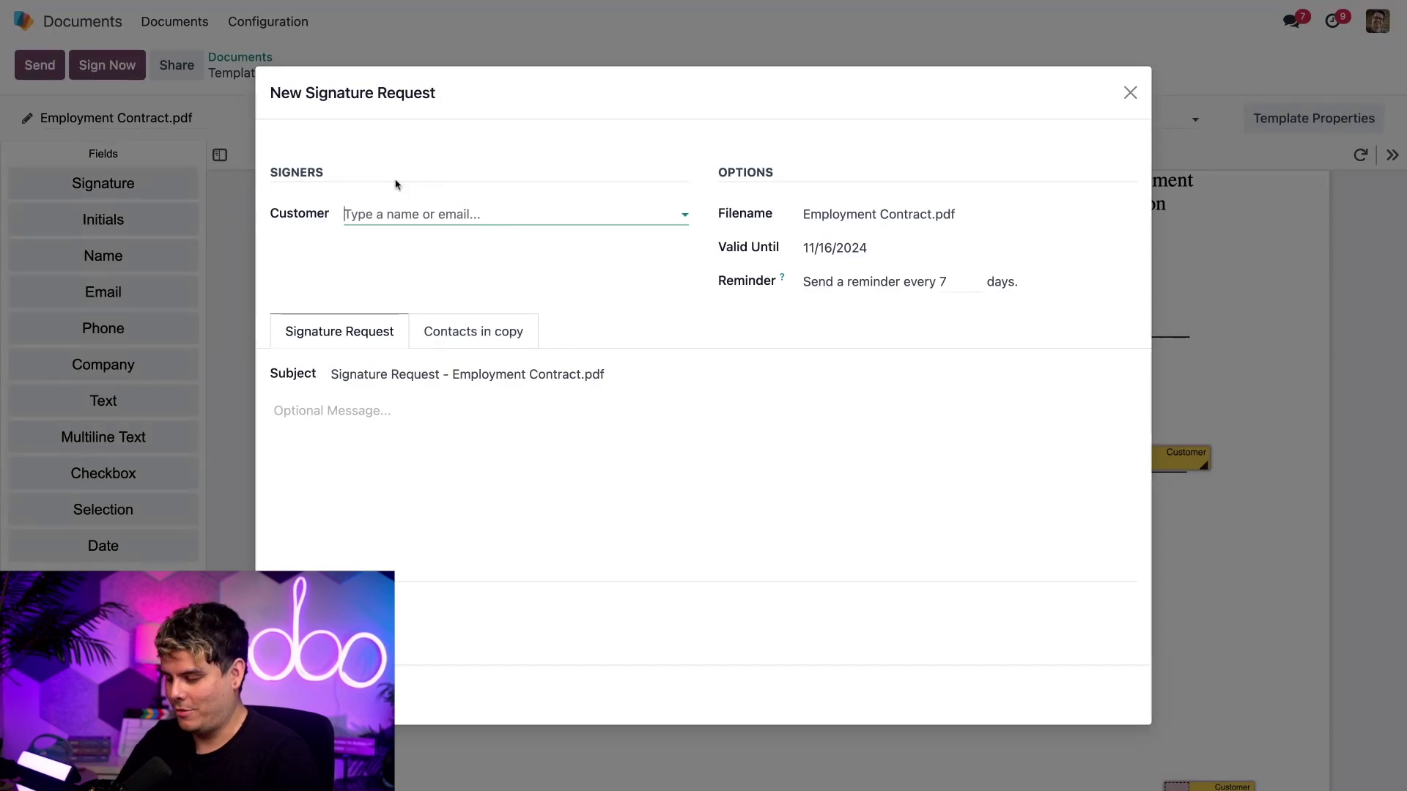
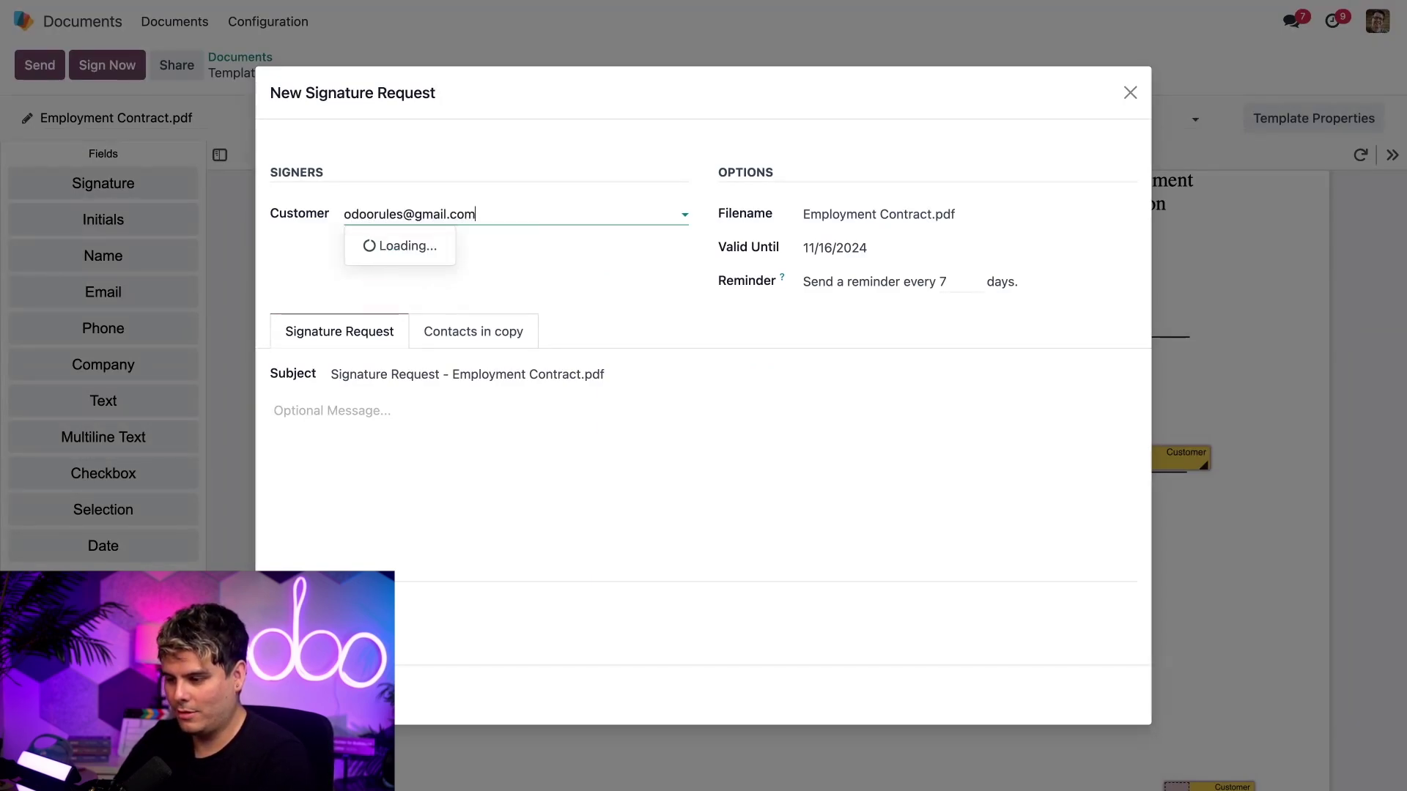
left_click(393, 170)
left_click(380, 203)
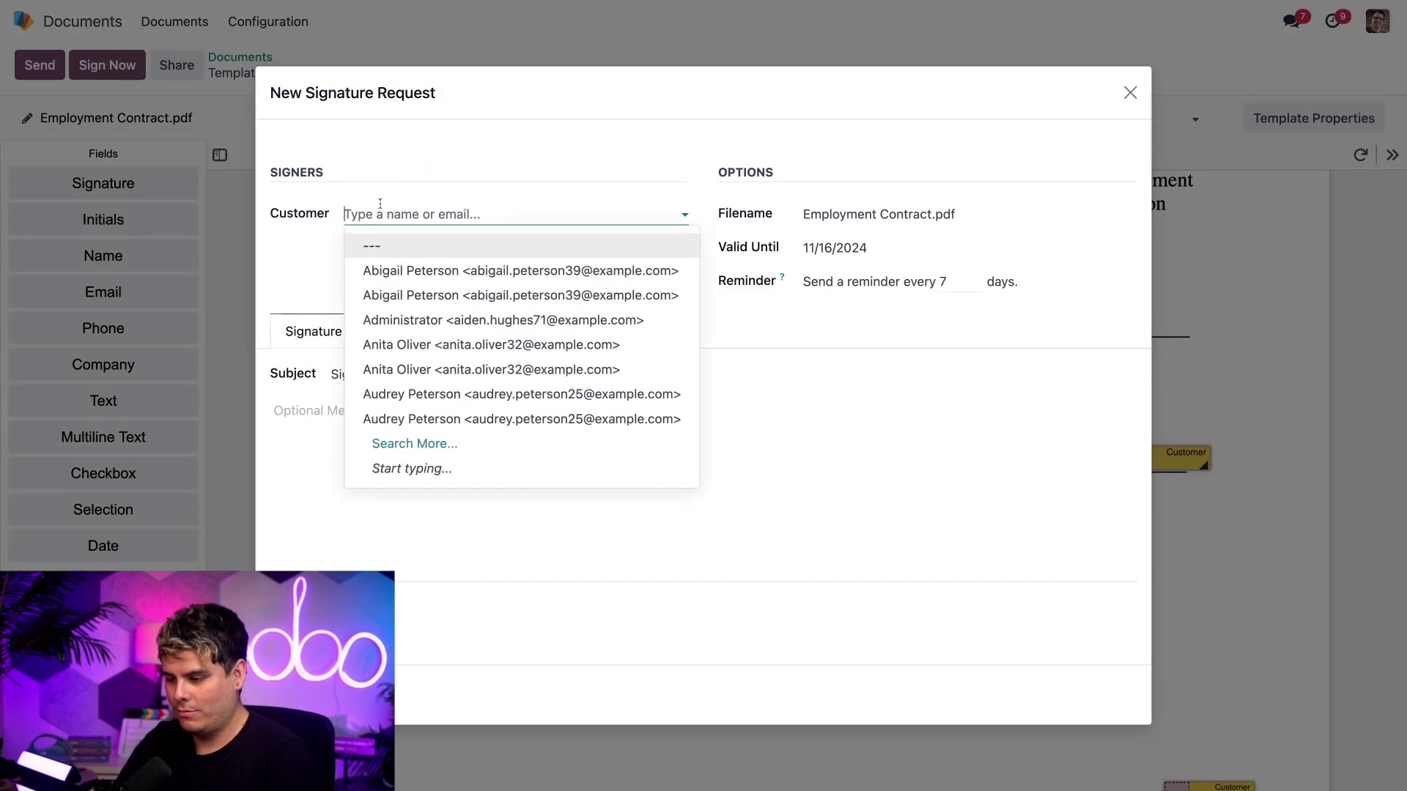
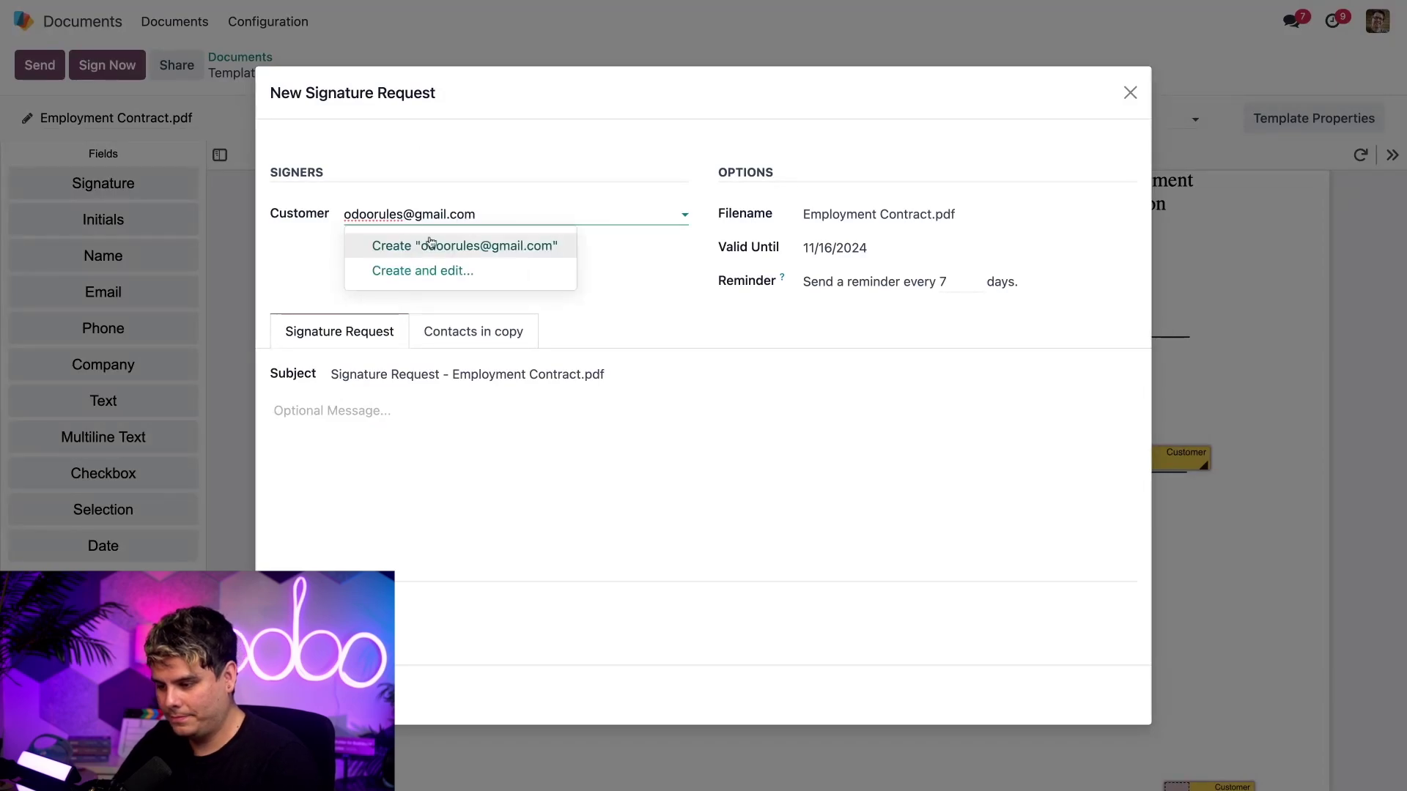
left_click(431, 244)
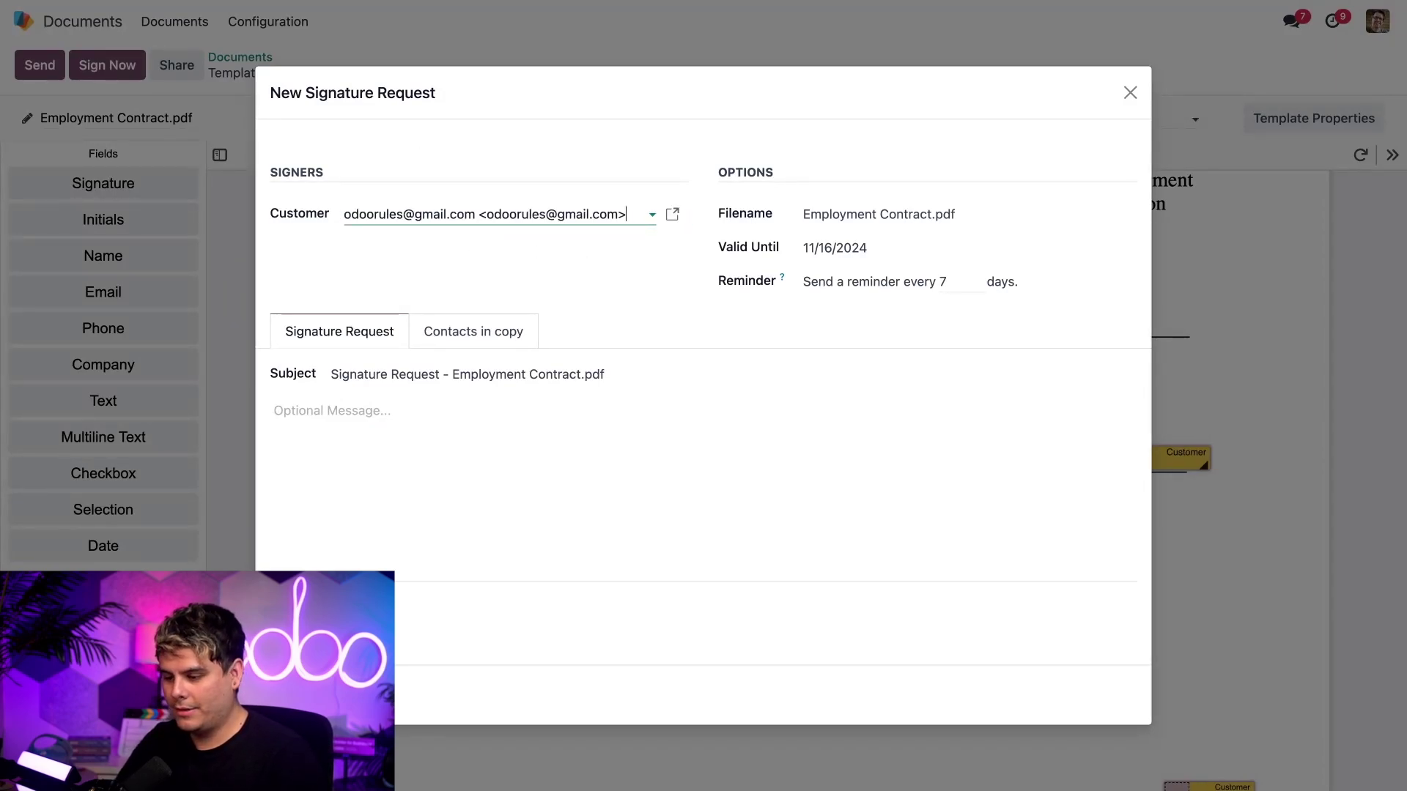
key("Tab")
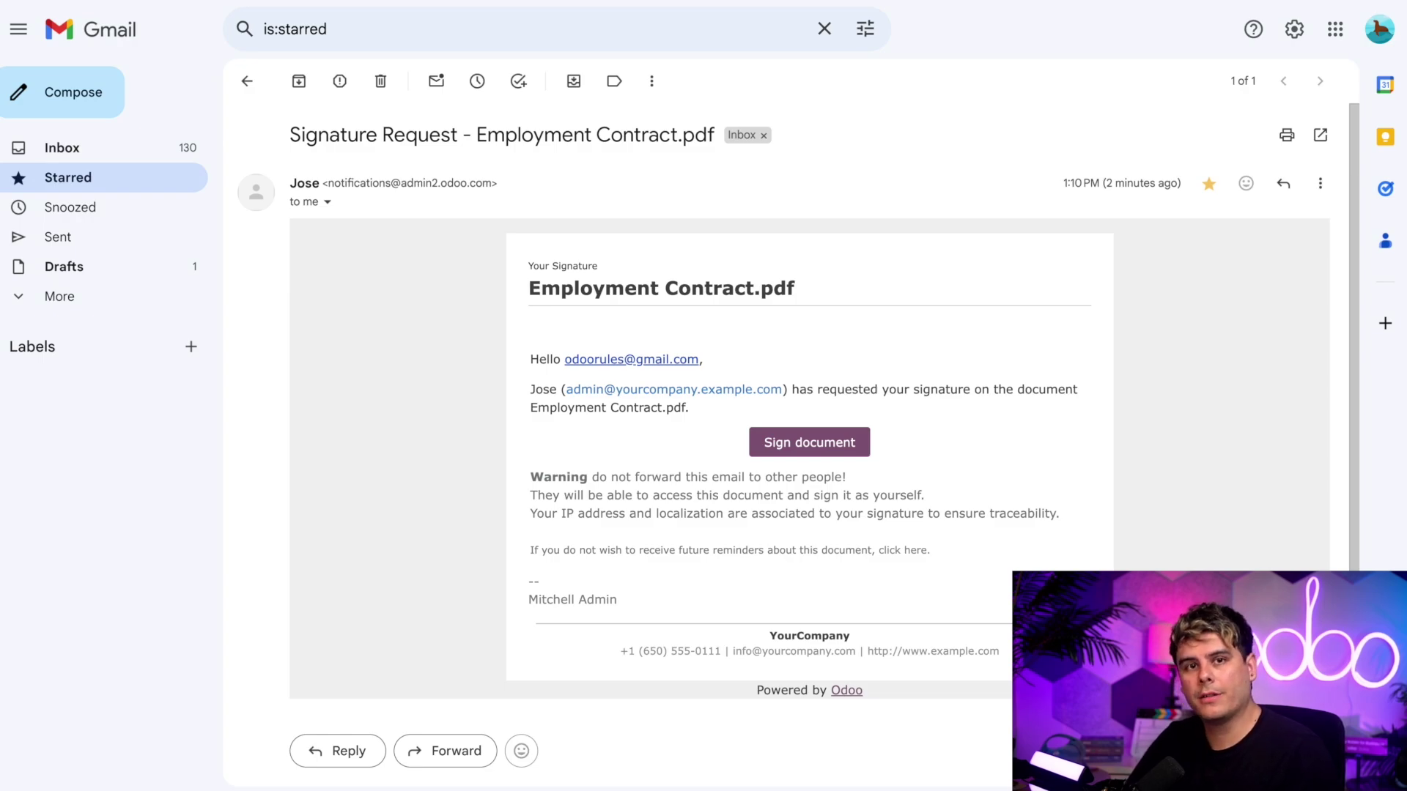
left_click(853, 448)
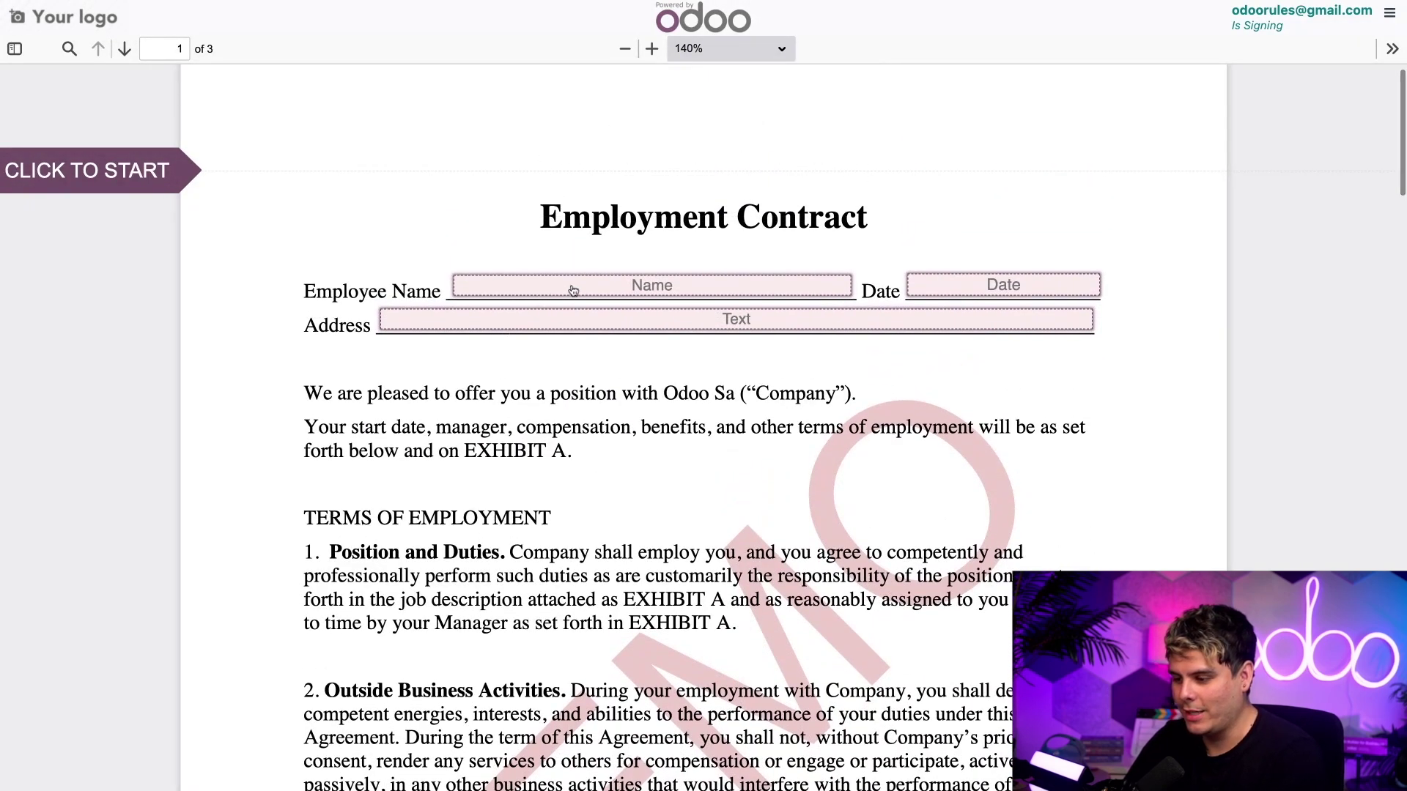
- Replace the prefilled employee name with the employee's full name
left_click(574, 291)
double_click(574, 290)
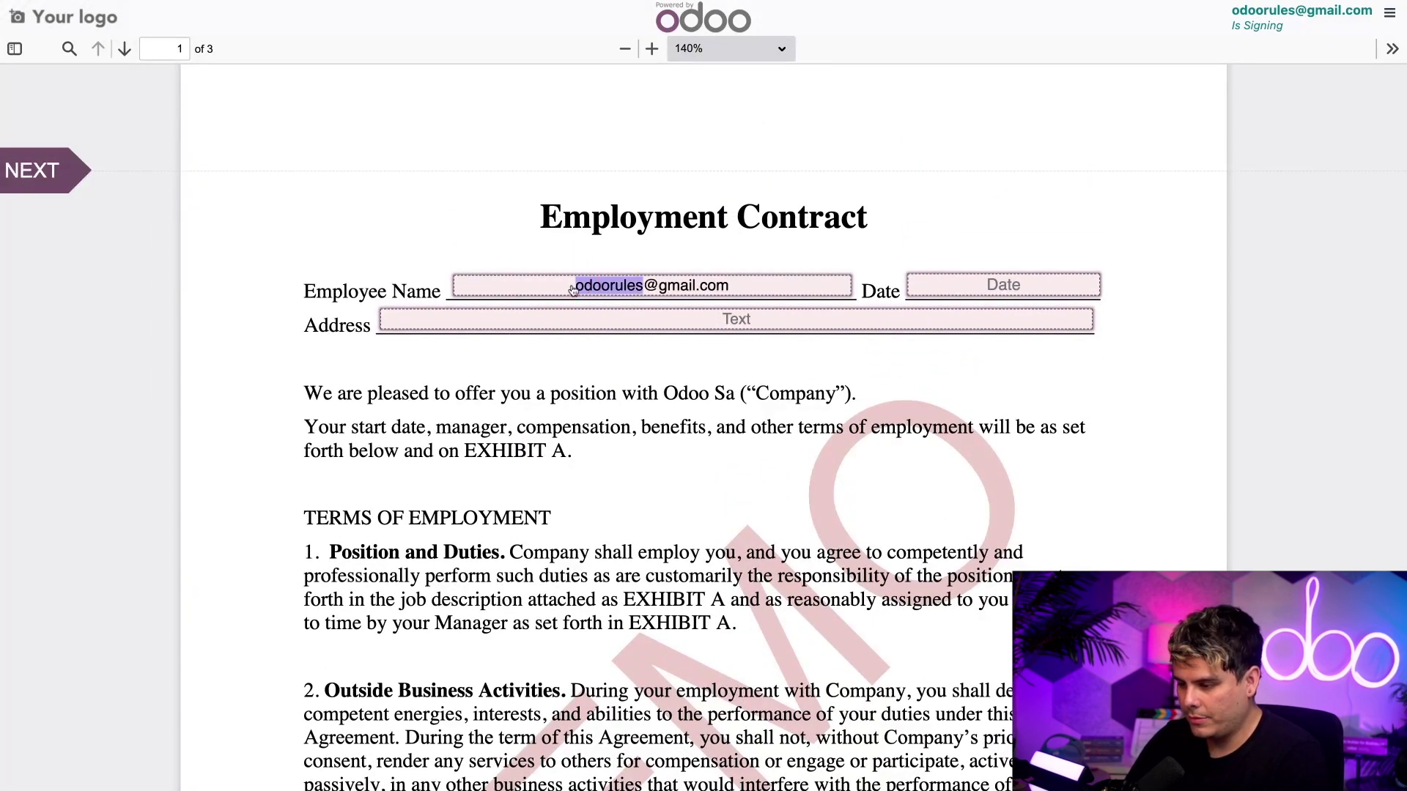
triple_click(574, 287)
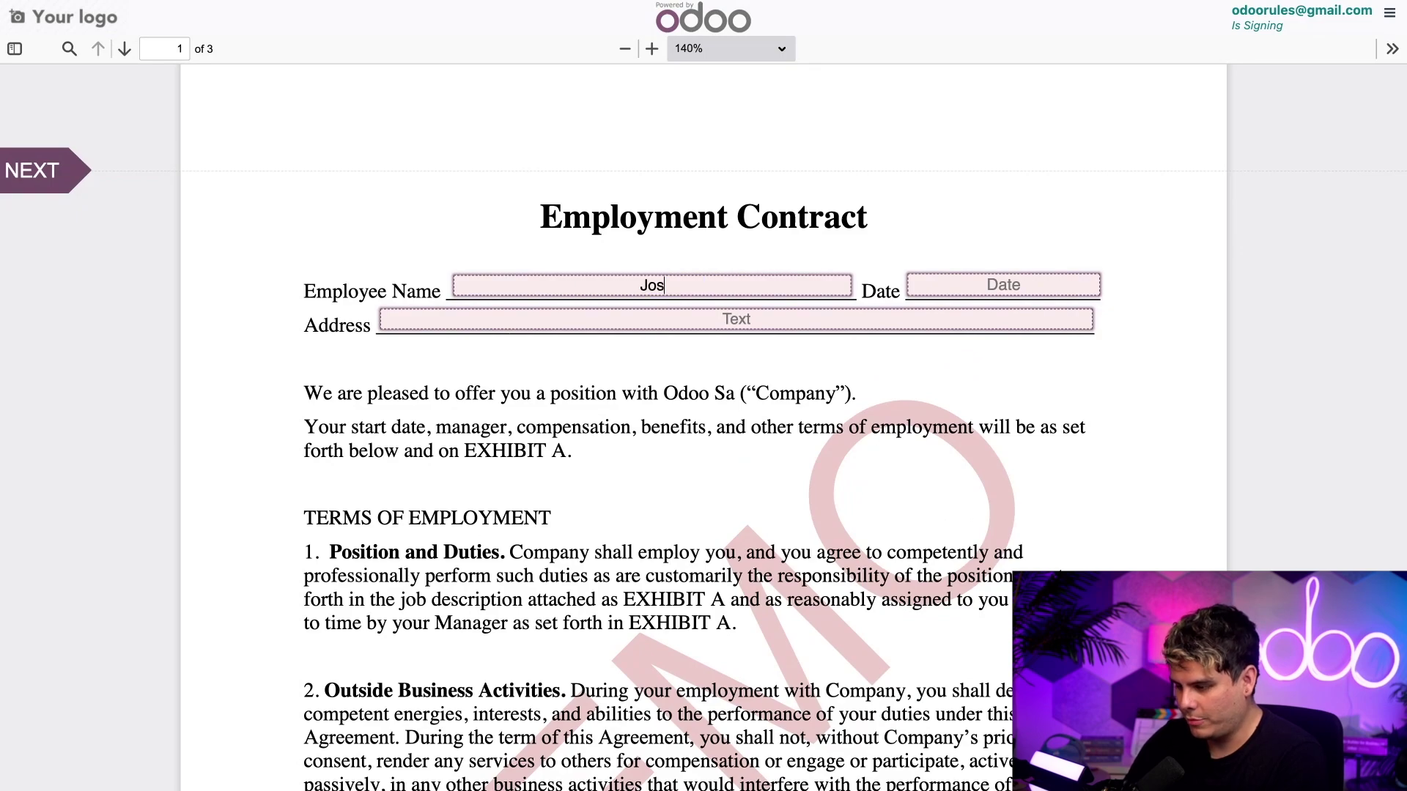
- Fill in the 5/16/2024 date and paste the saved address into the Address field
left_click(953, 289)
left_click(715, 329)
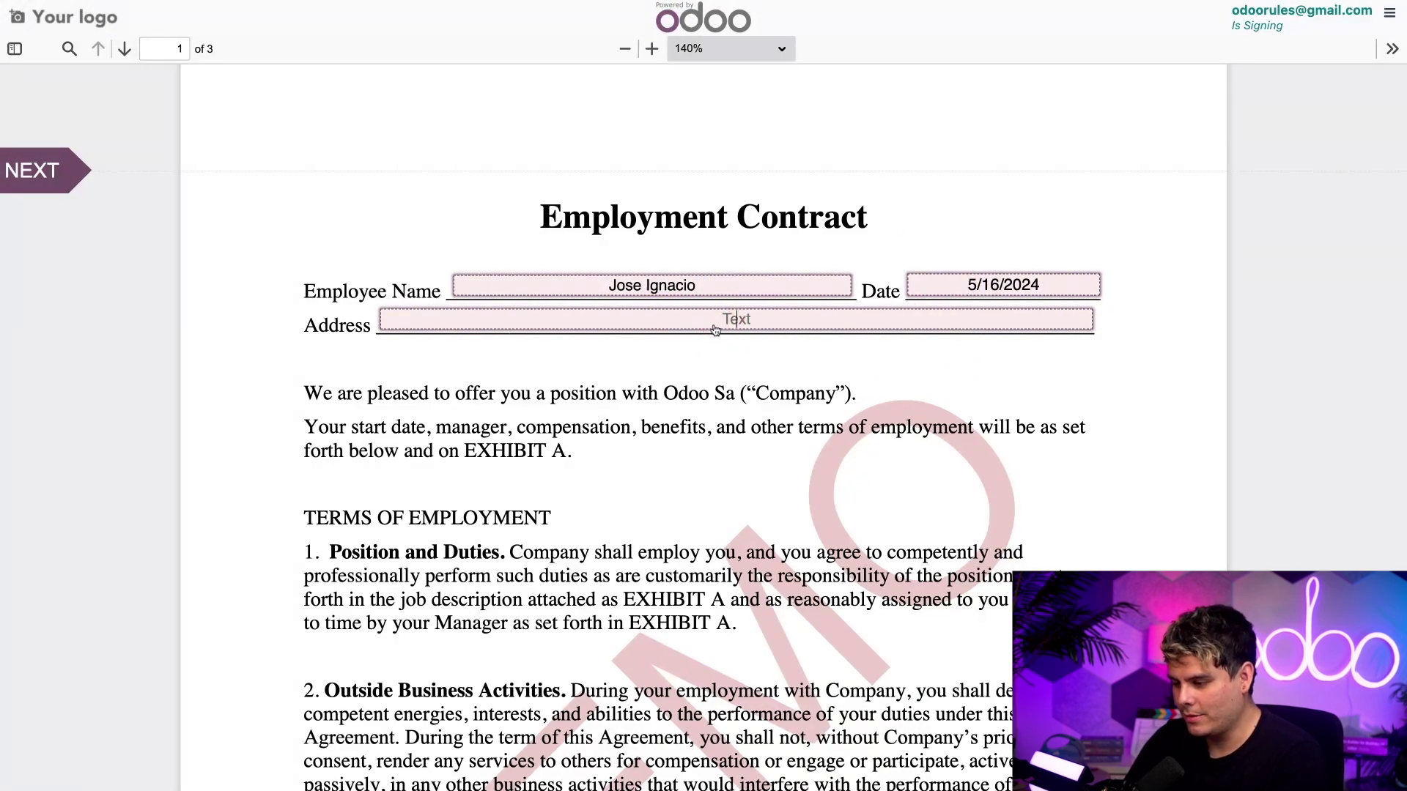
type("1234 Main, Buffalo, NY 12345")
scroll(887, 377, "down", 9)
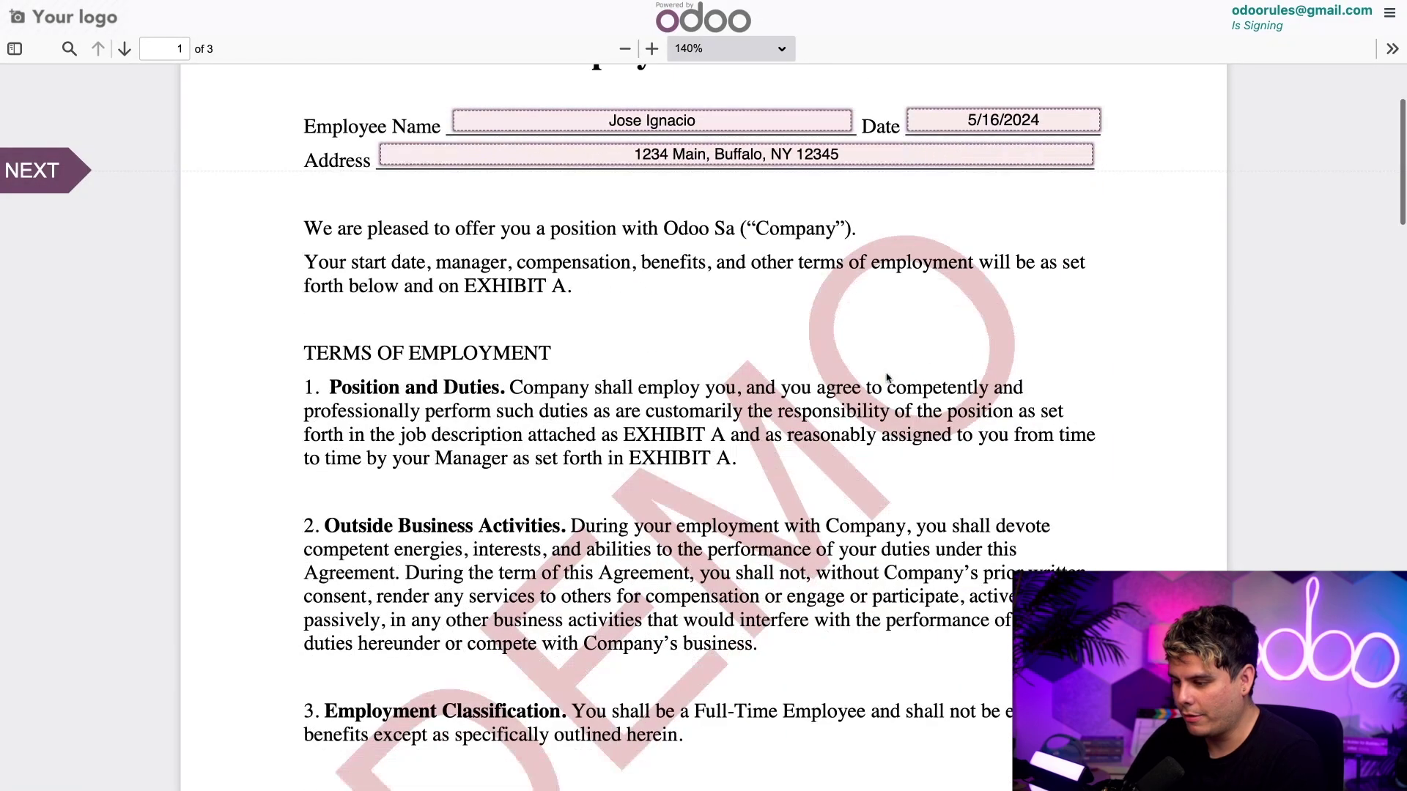
scroll(887, 378, "down", 3)
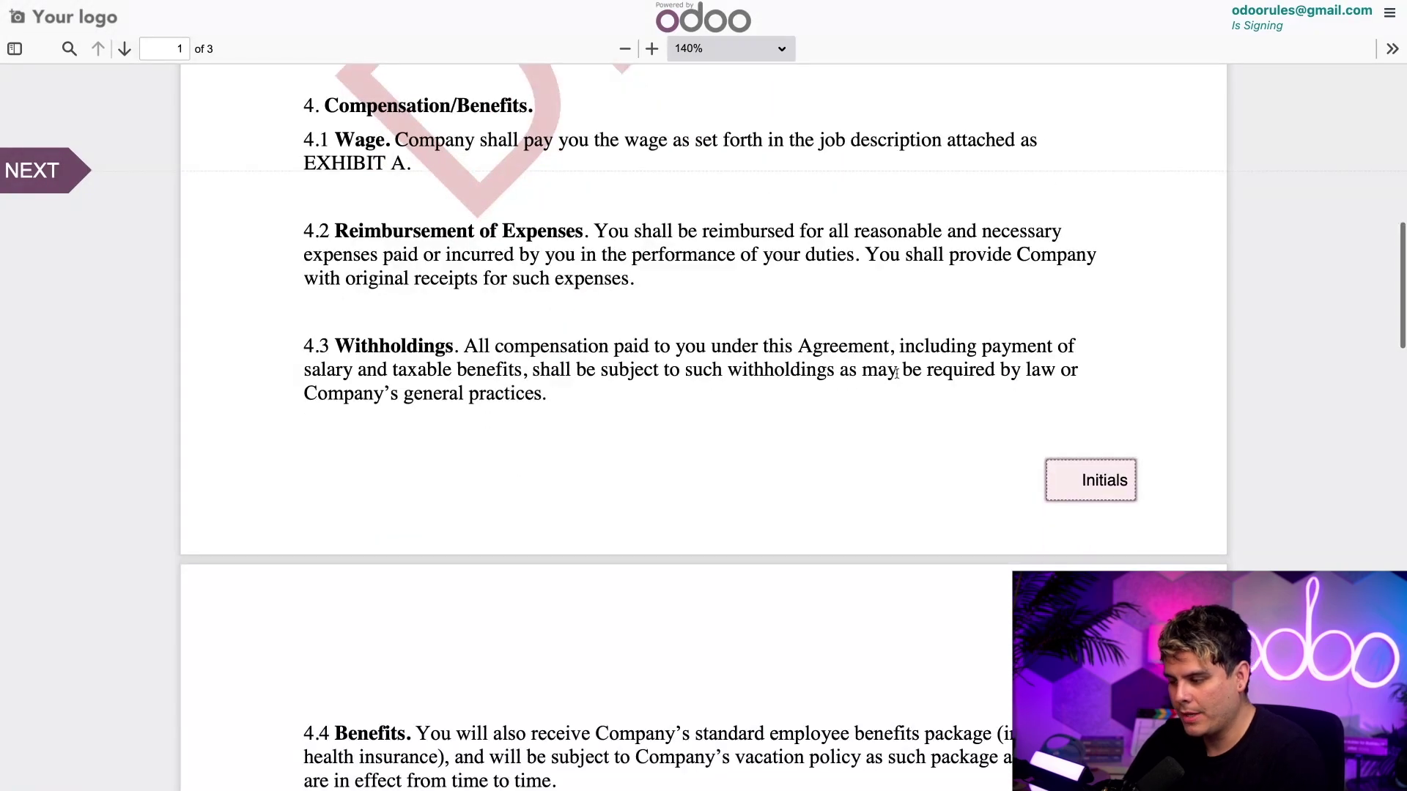
- Adopt initials under the employee's full name and apply them to all initials boxes
left_click(1085, 482)
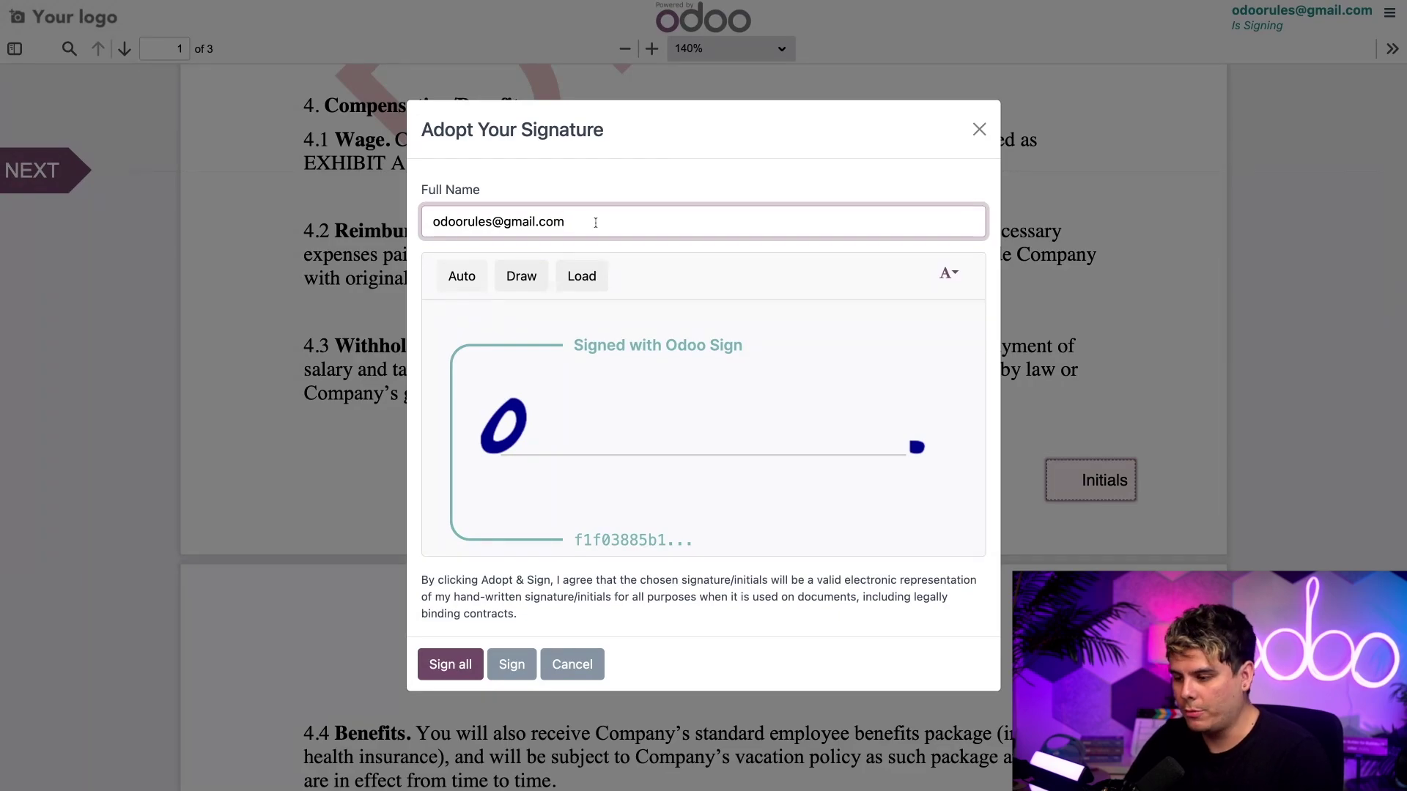
double_click(529, 221)
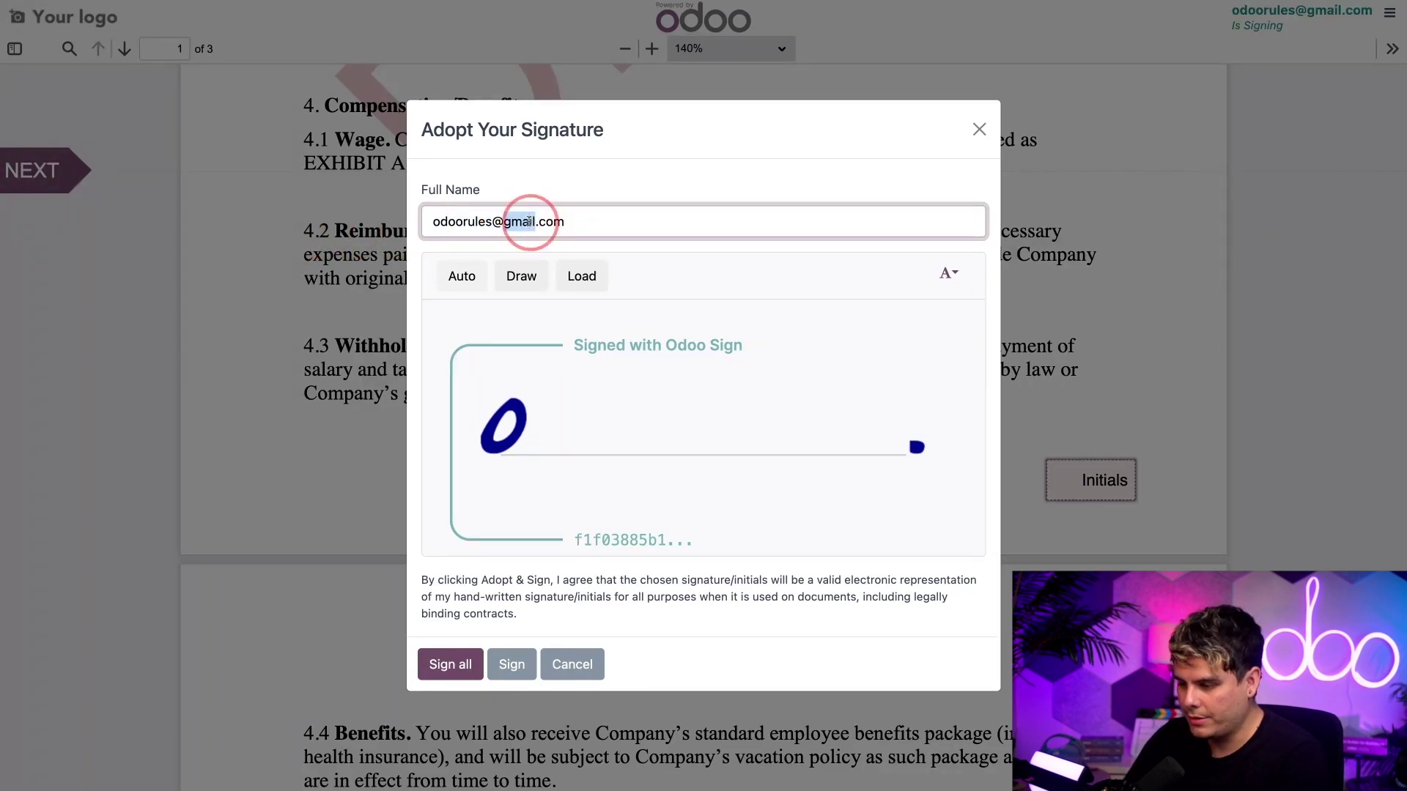
key("ctrl+a")
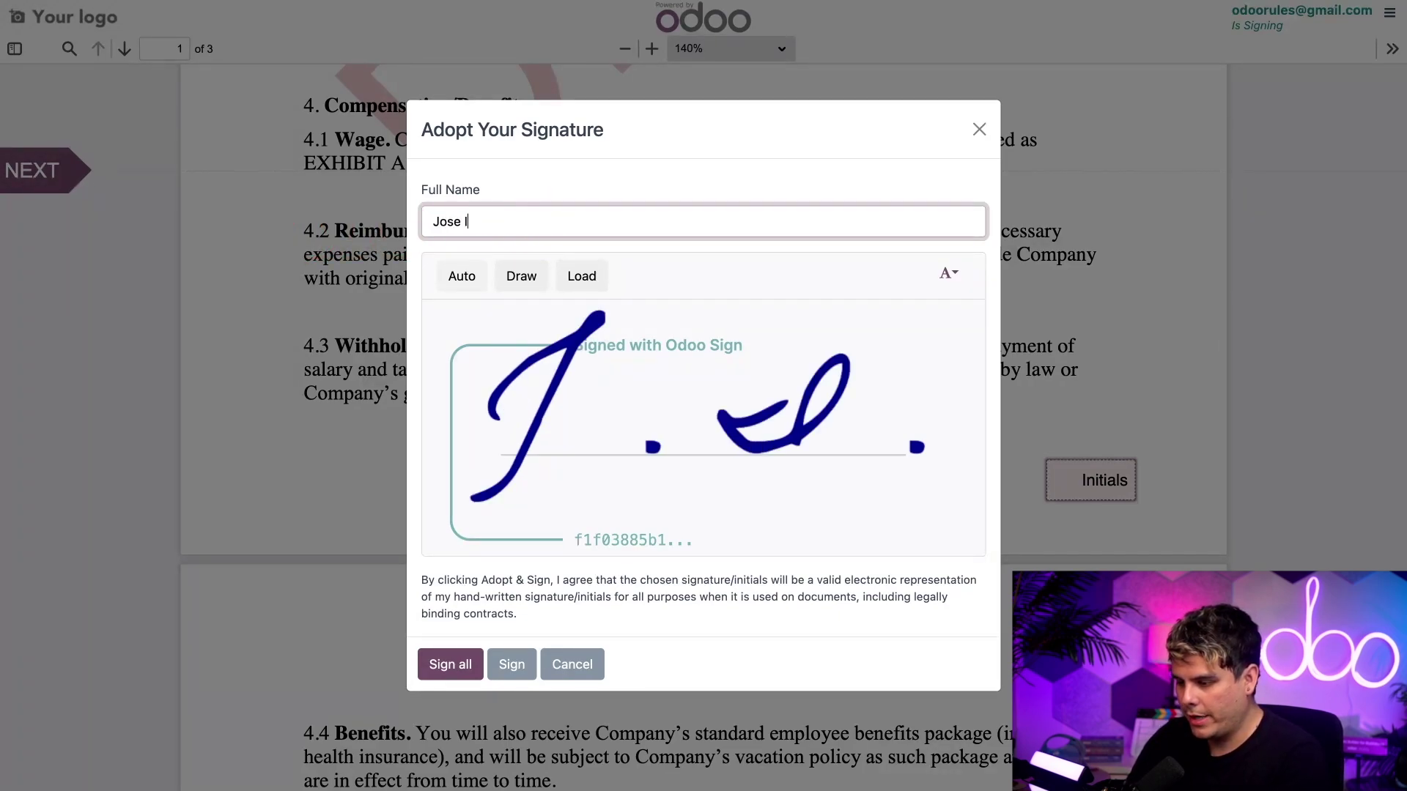
left_click(450, 663)
- Sign the employee signature line on page 3 and fill the 5/16/2024 date beside it
scroll(883, 511, "down", 20)
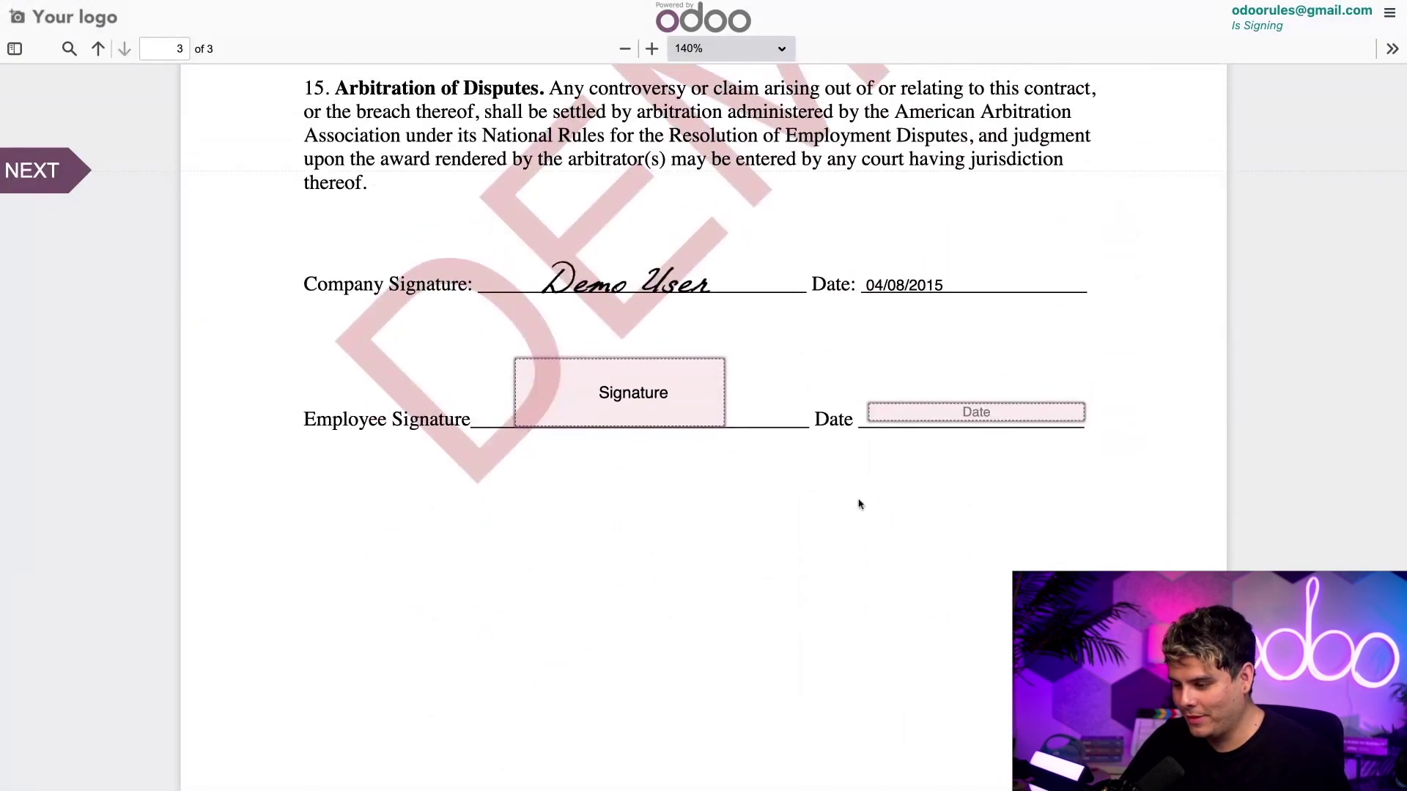
left_click(572, 399)
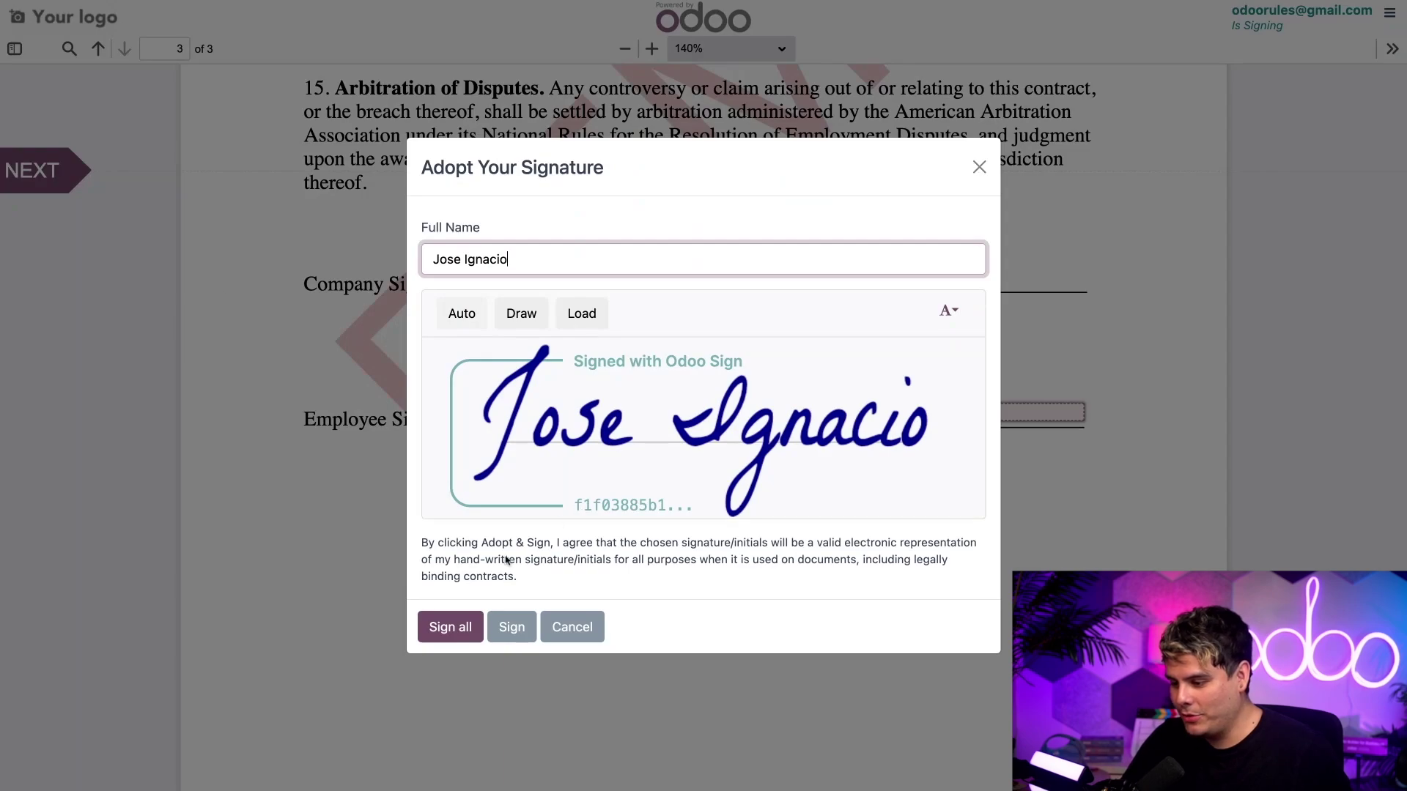
left_click(451, 628)
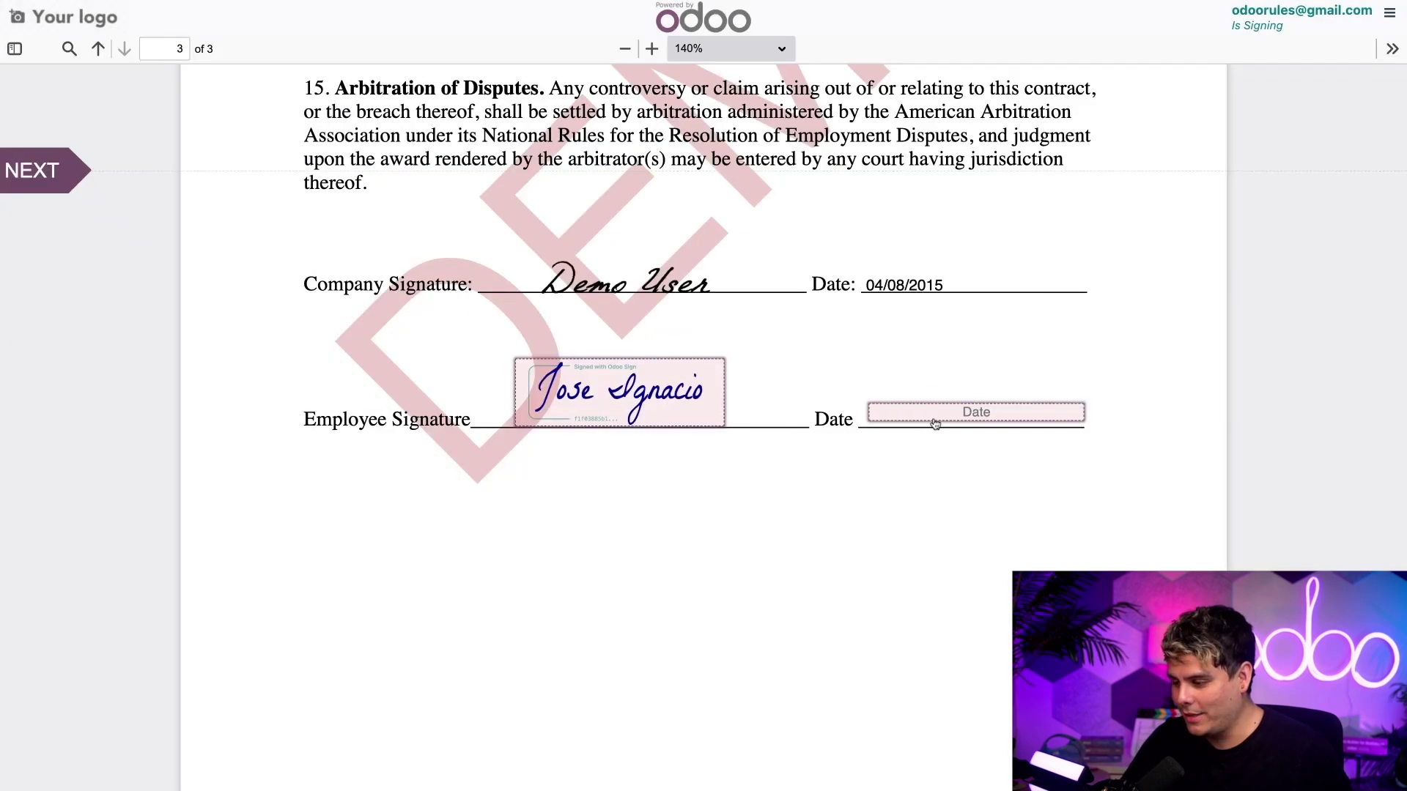
left_click(935, 423)
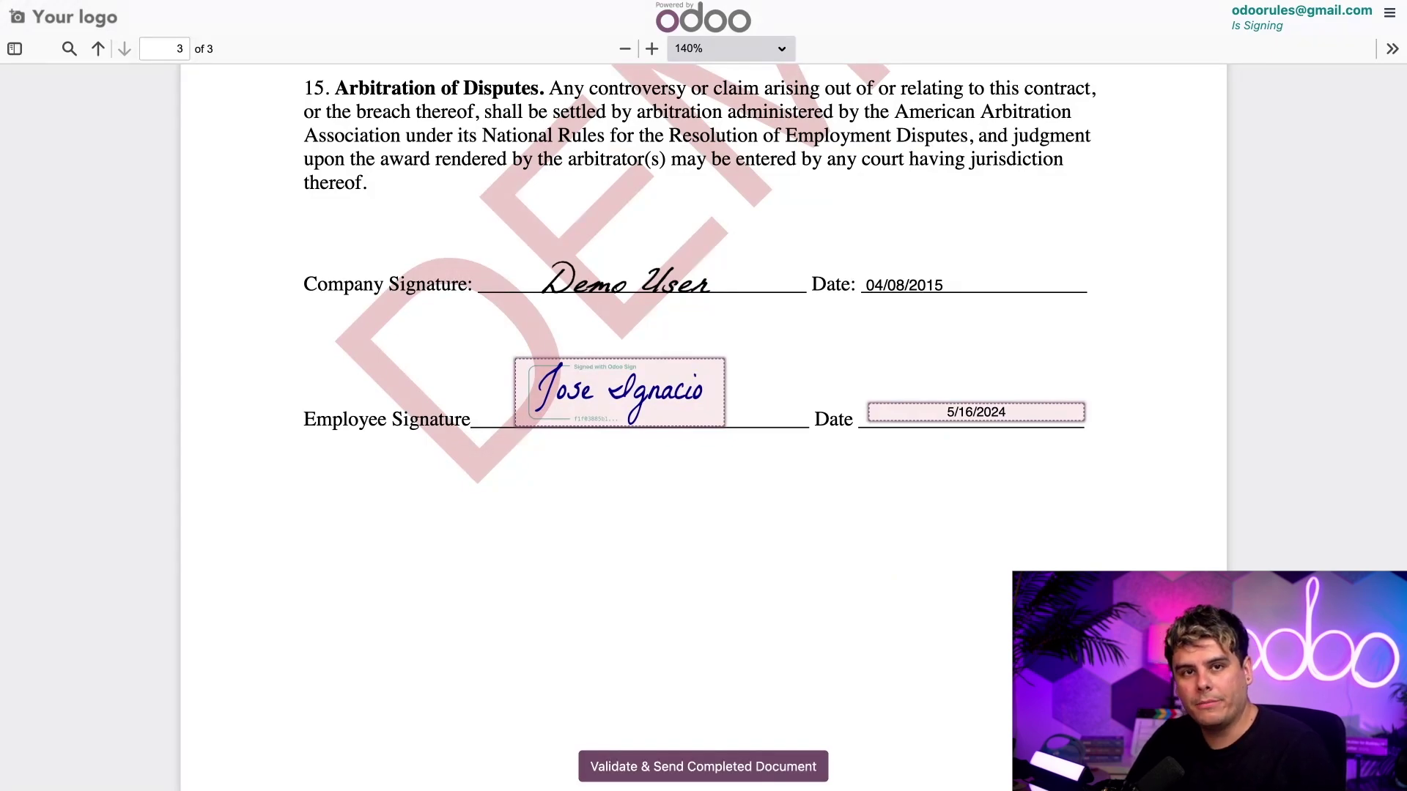
- Submit the completed contract, then preview the signed Employment Contract.pdf in Documents page by page
left_click(652, 763)
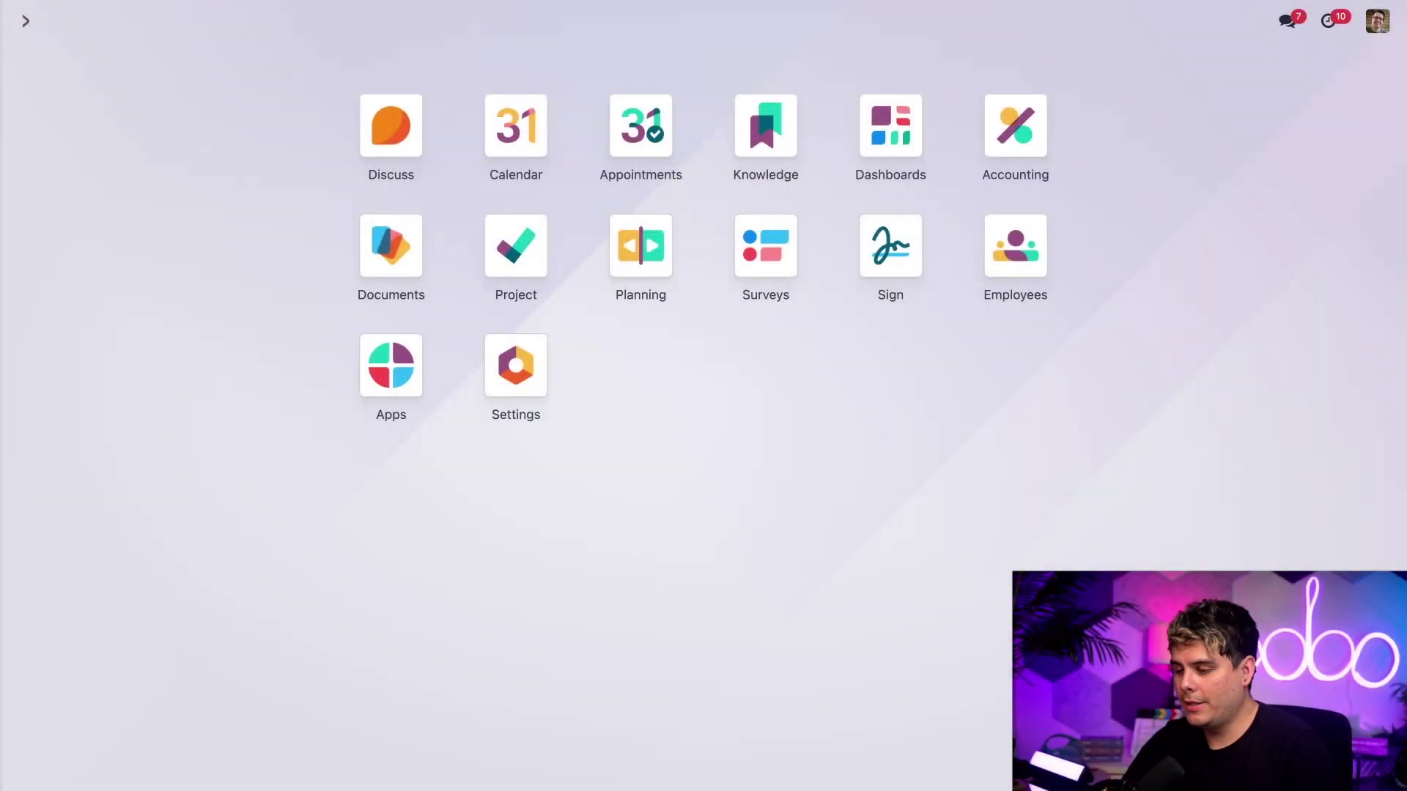
left_click(378, 237)
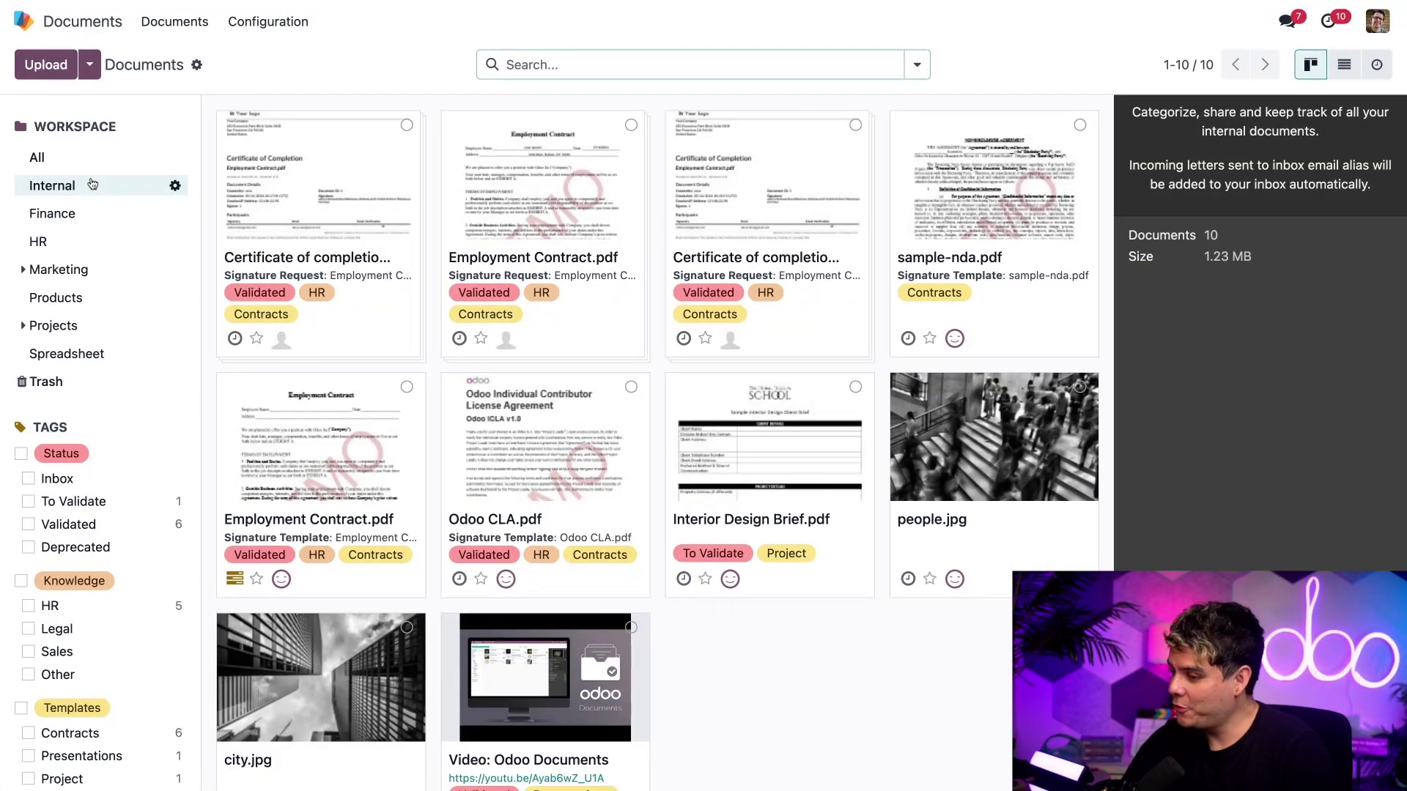
left_click(486, 226)
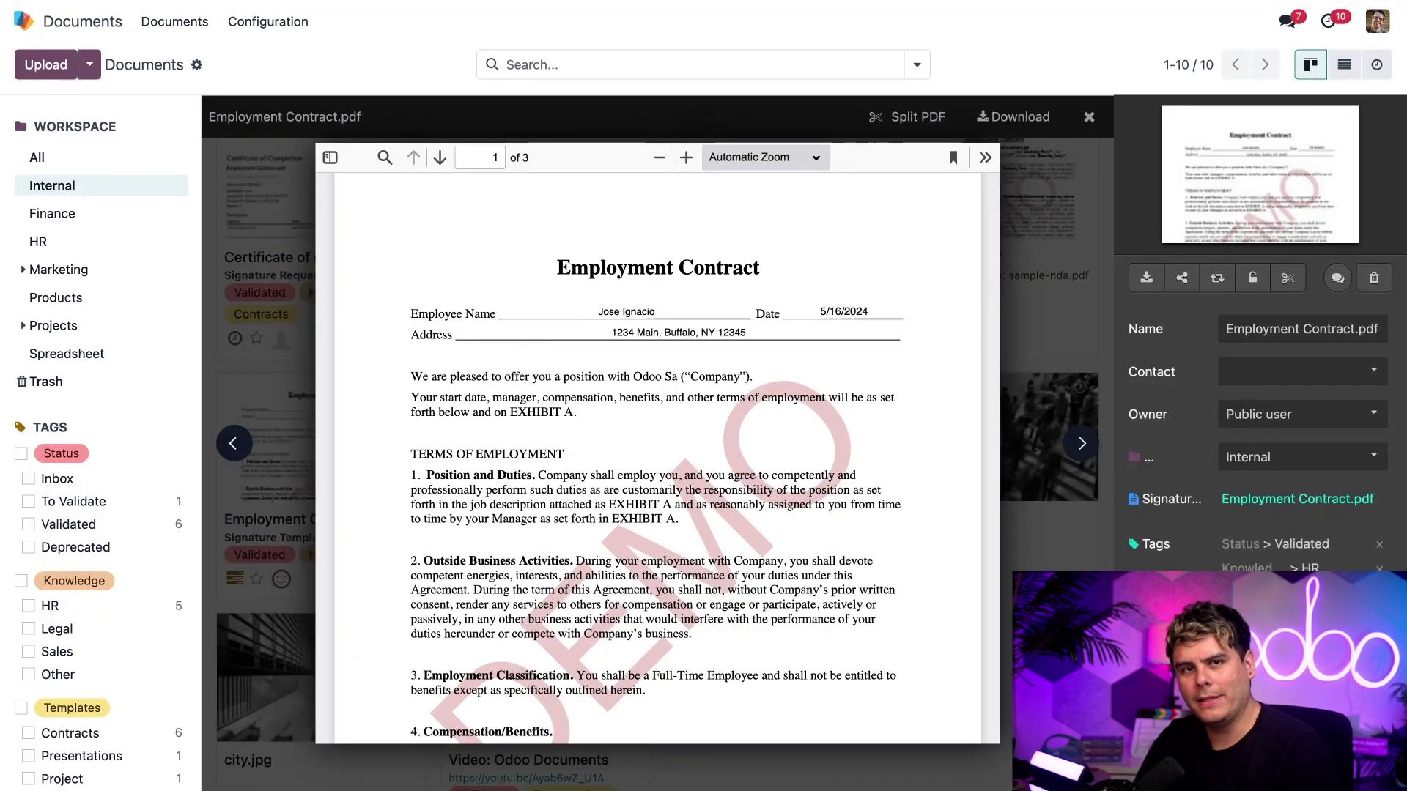
scroll(565, 364, "down", 10)
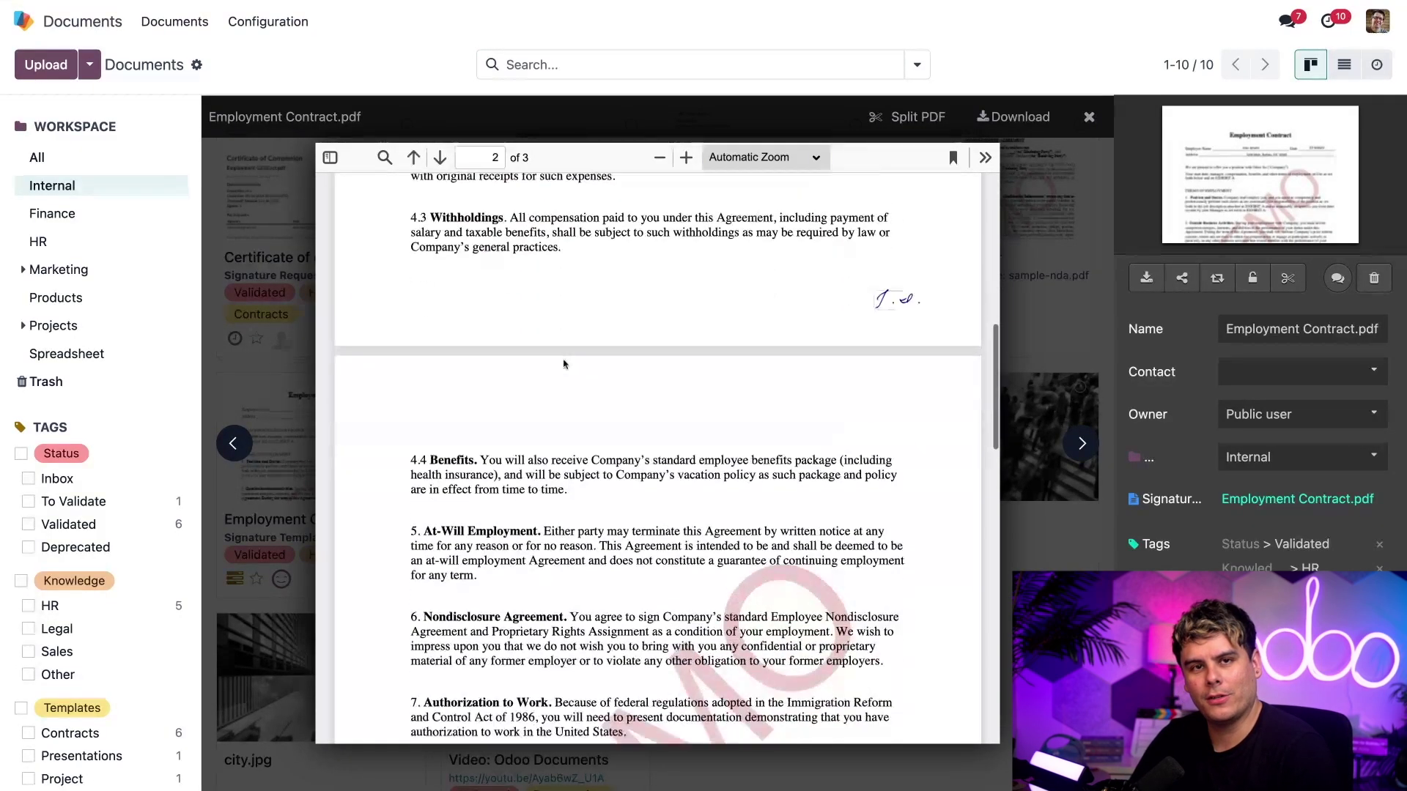
scroll(891, 290, "down", 10)
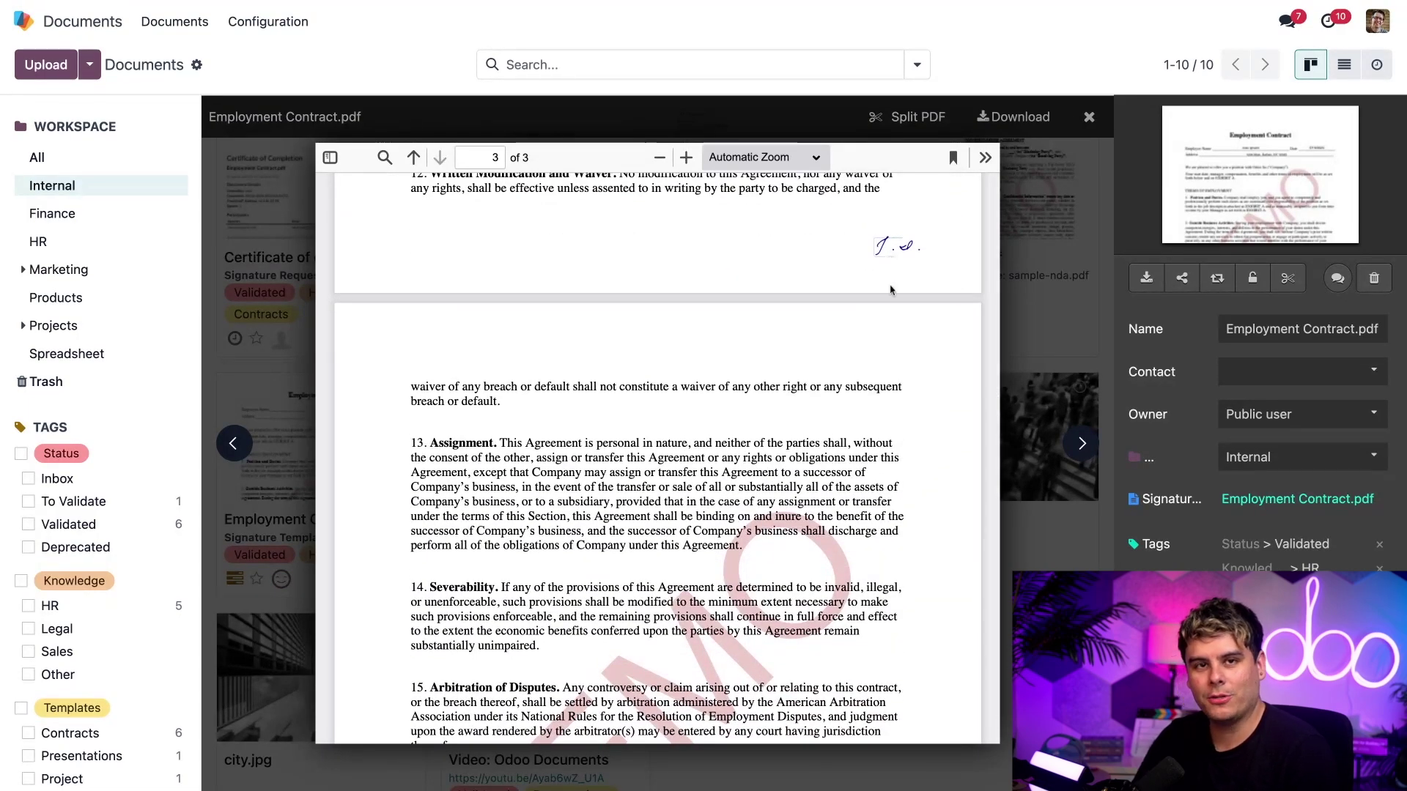
scroll(855, 425, "down", 5)
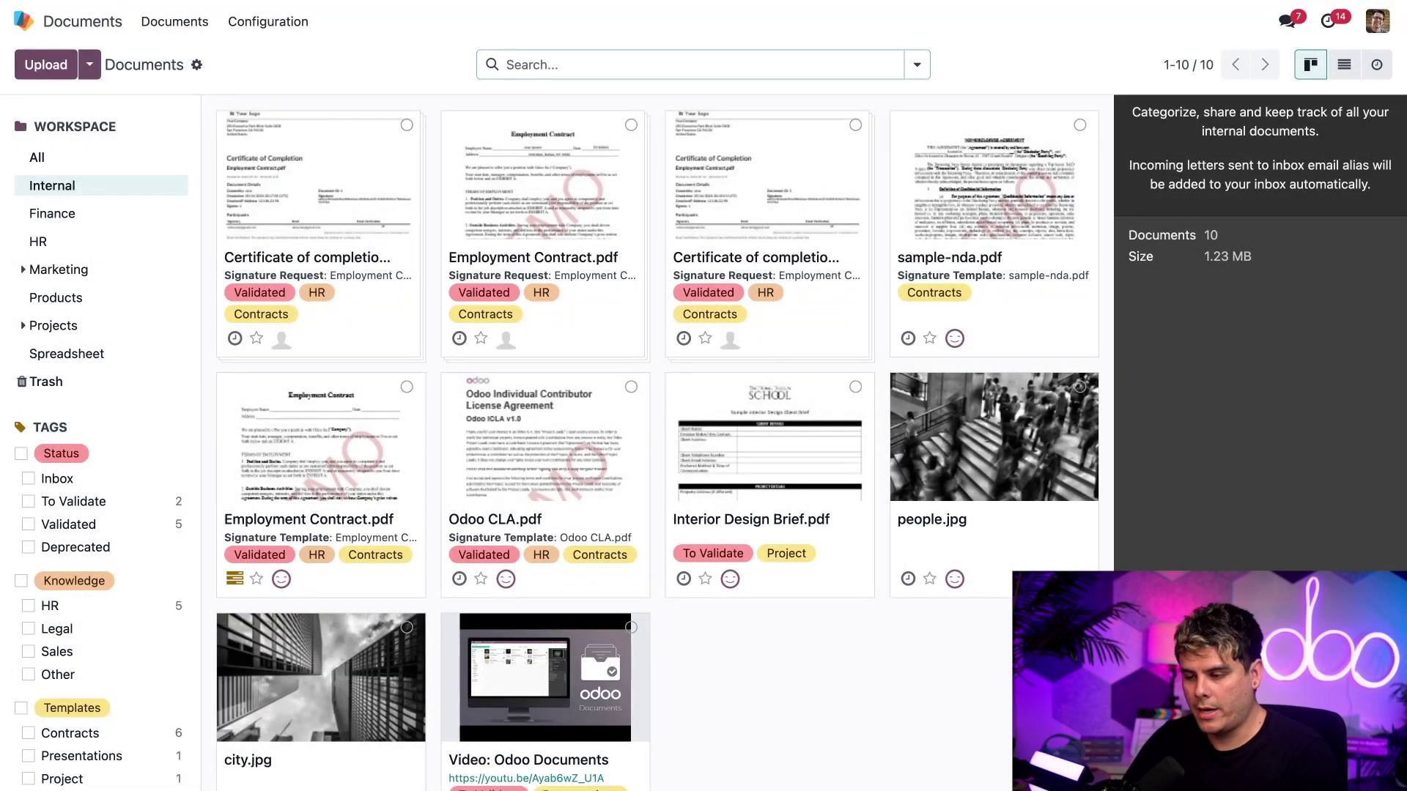
scroll(549, 483, "down", 3)
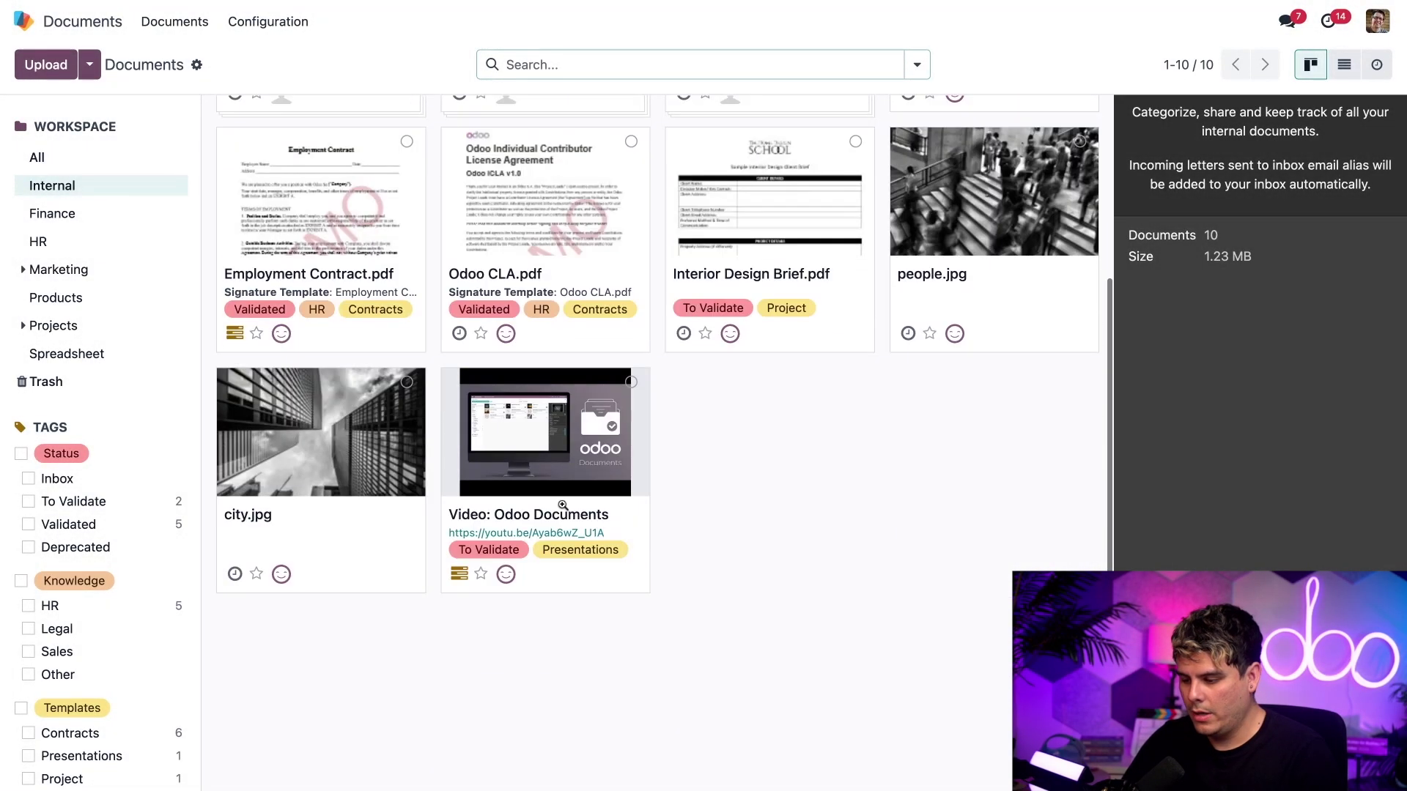
- Create a Renovations project task from the Video: Odoo Documents link
left_click(562, 462)
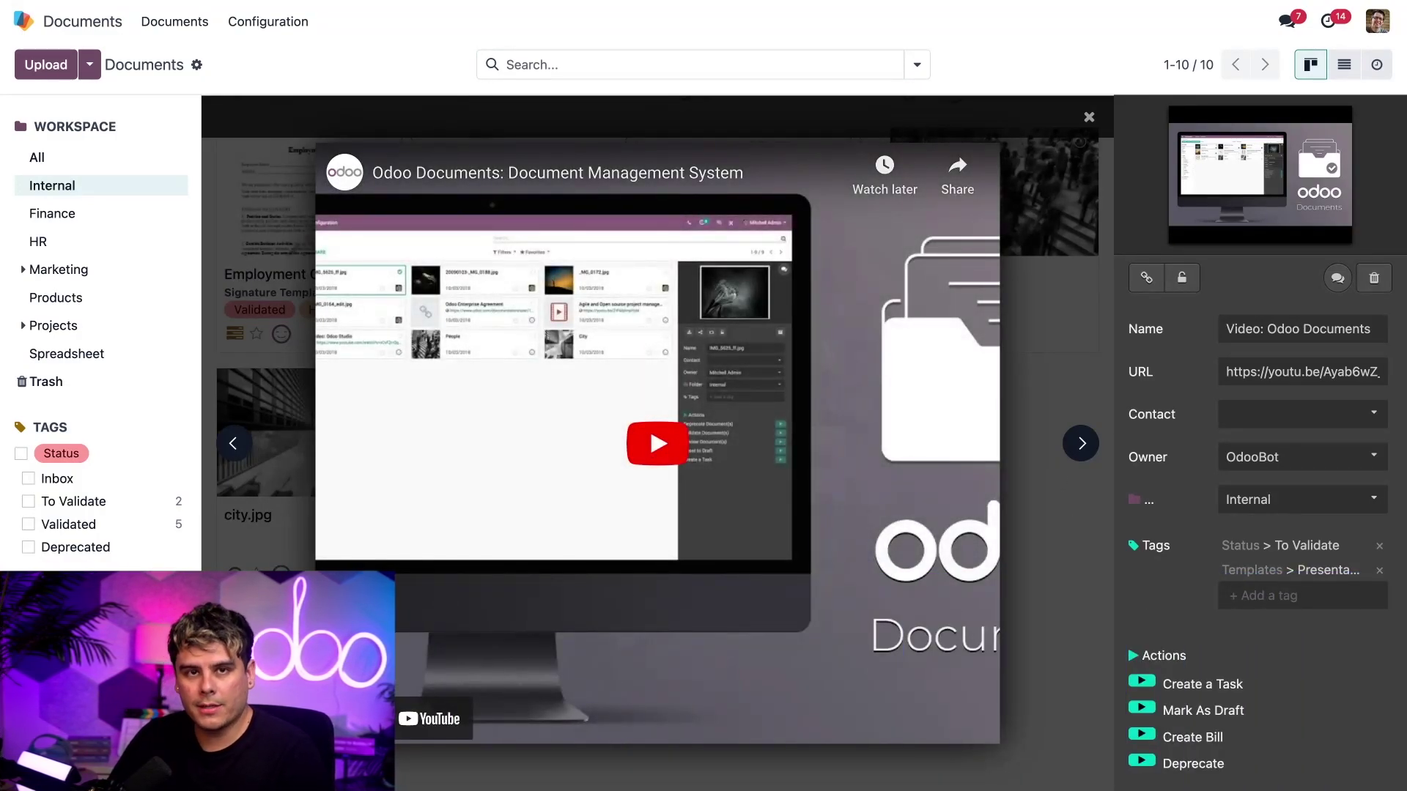
left_click(1145, 687)
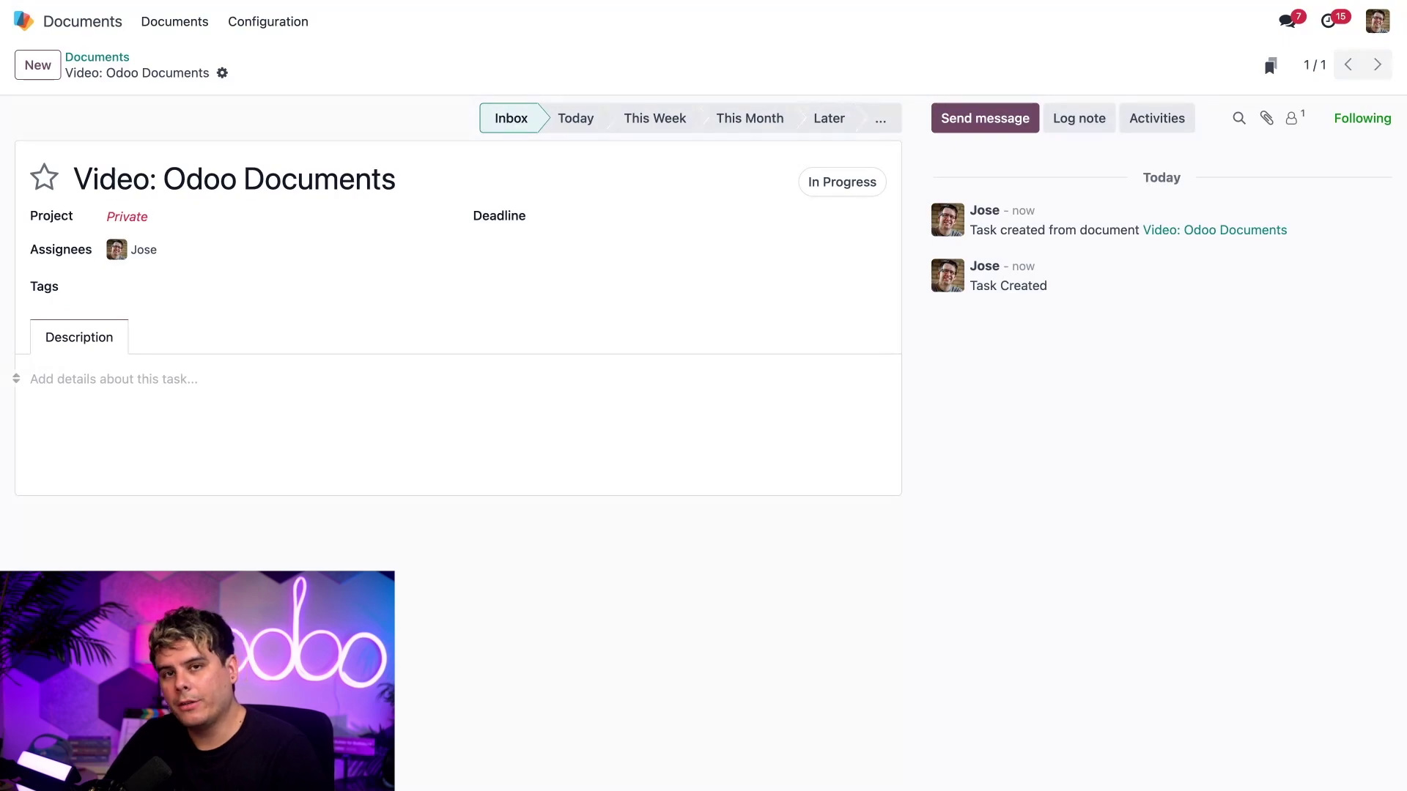
left_click(135, 217)
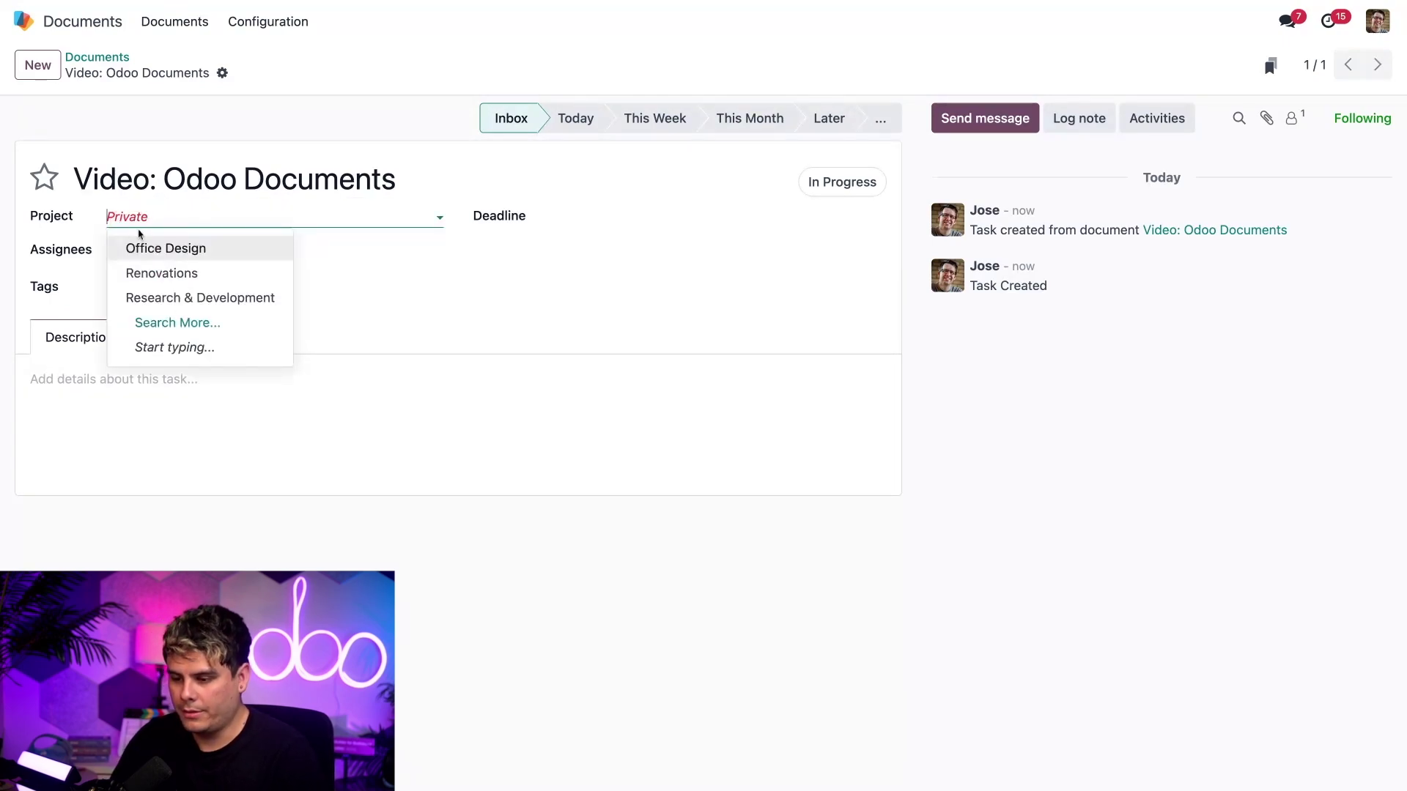
left_click(170, 274)
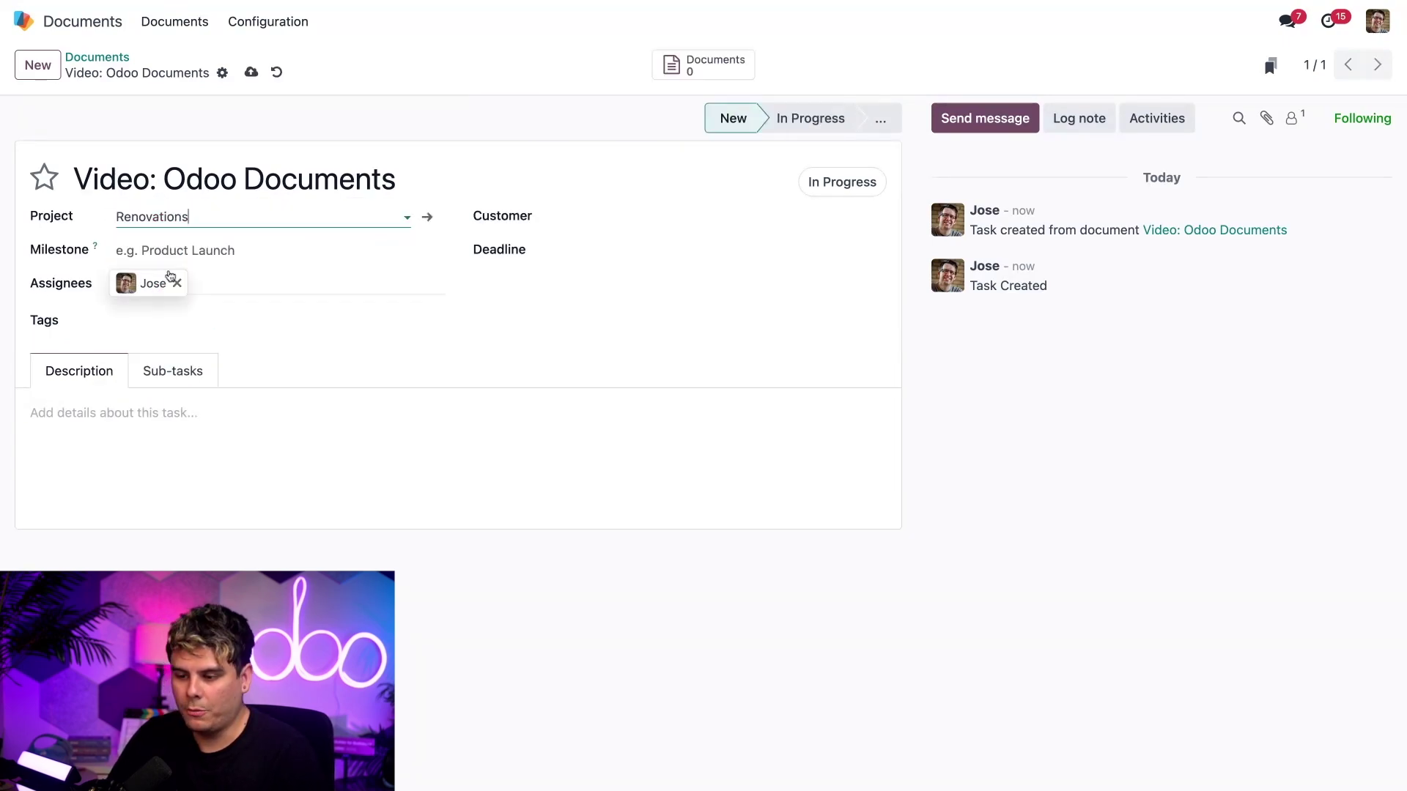
- Check the task's milestone and sub-tasks, then return to the documents overview
left_click(249, 253)
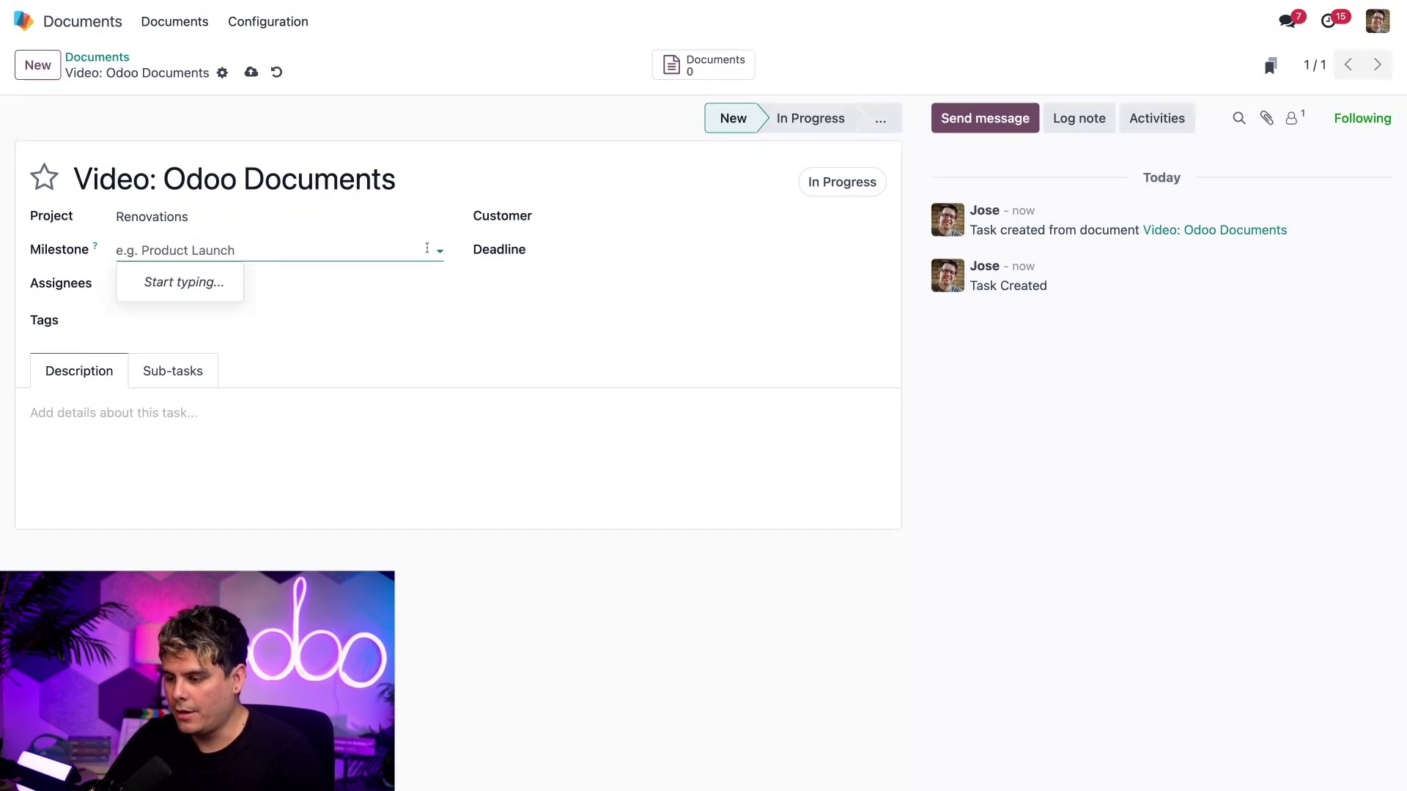
left_click(484, 305)
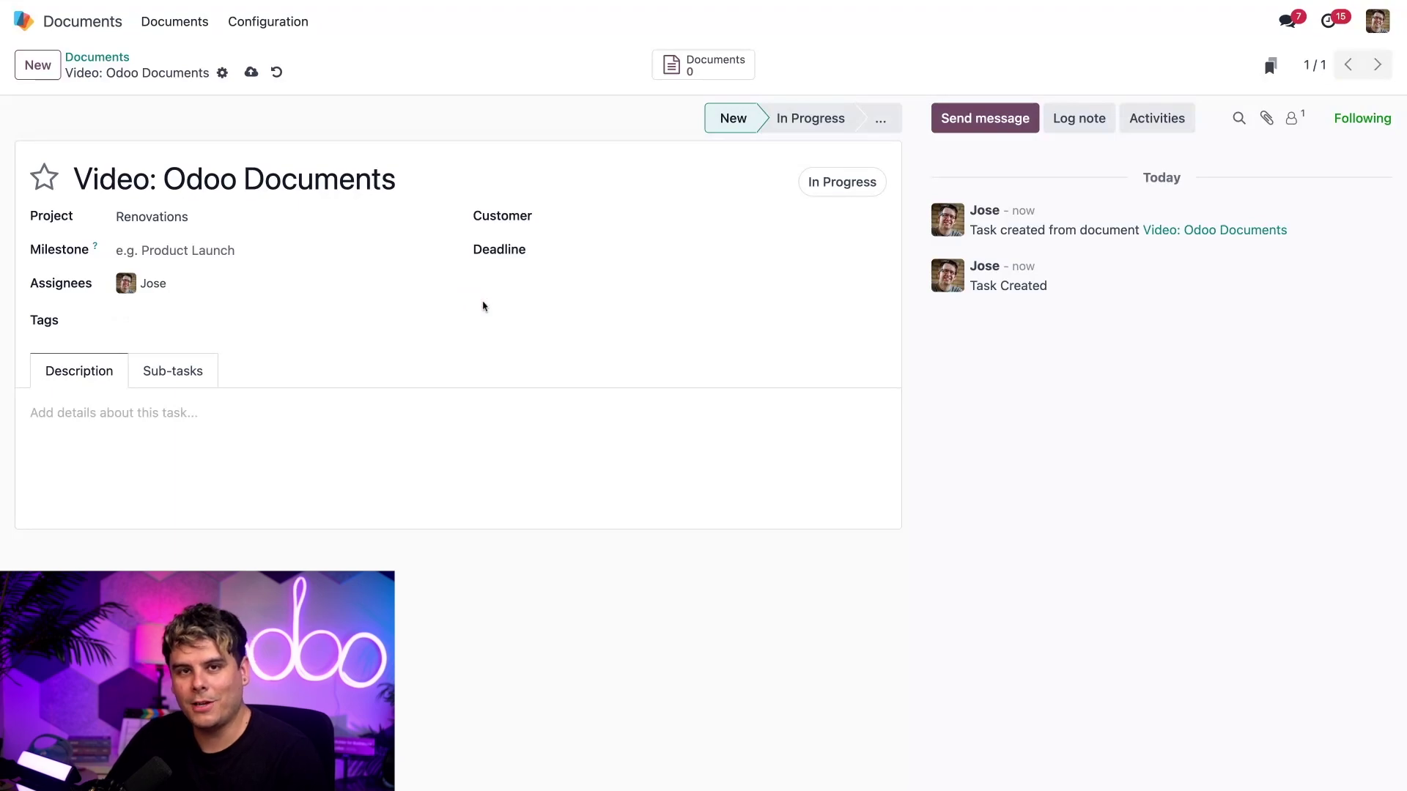
left_click(139, 378)
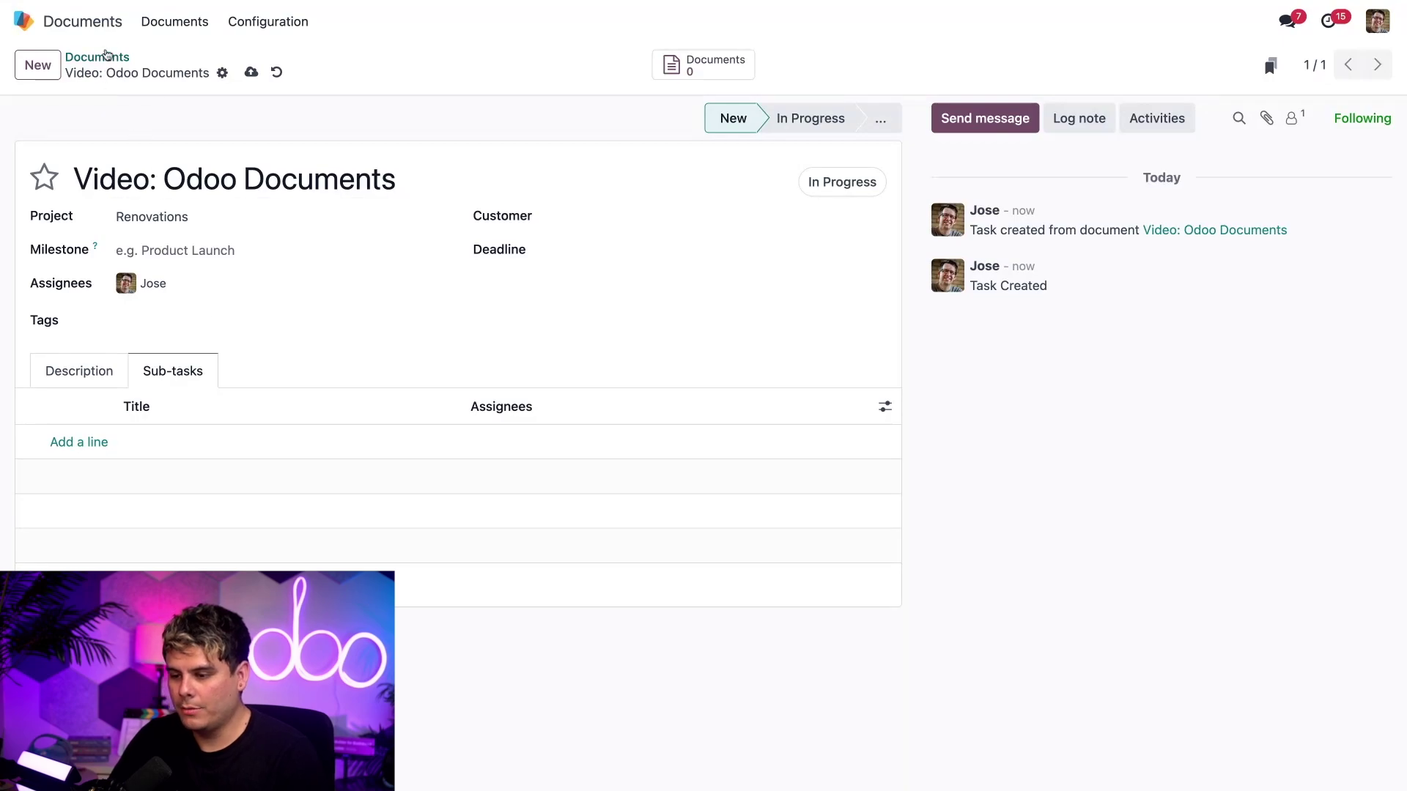
left_click(103, 58)
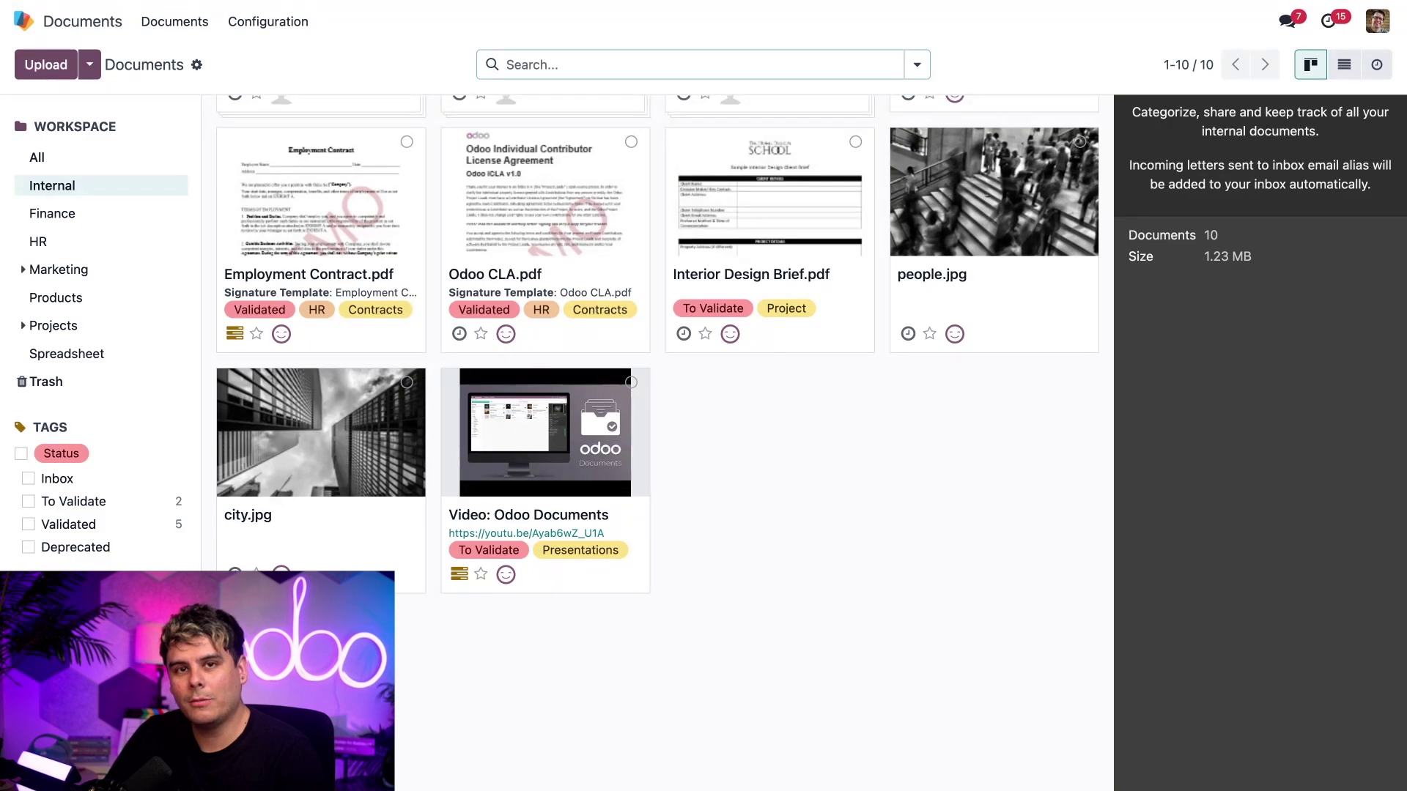
- Create a new workflow action named 'Schedule Activity - Please'
left_click(268, 21)
left_click(288, 135)
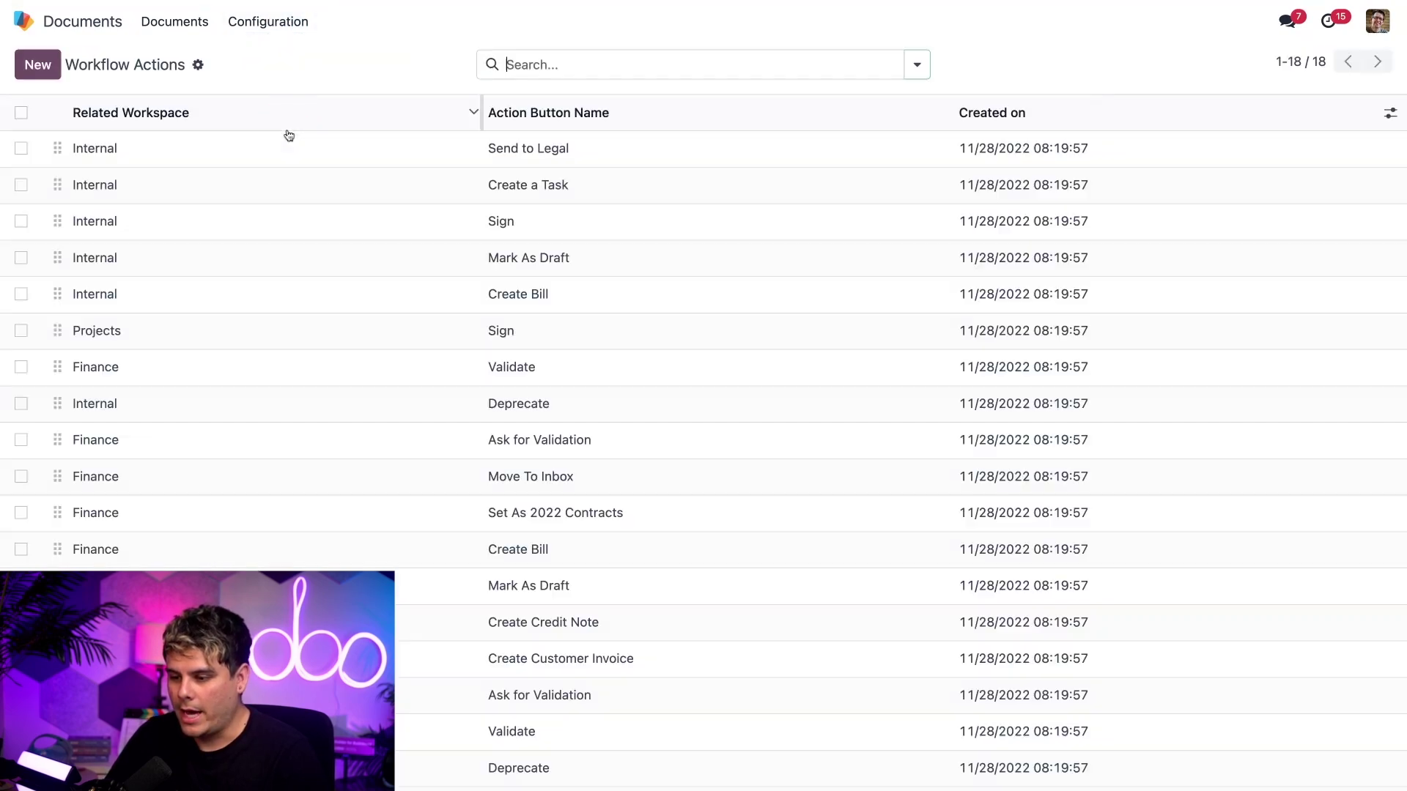
left_click(37, 64)
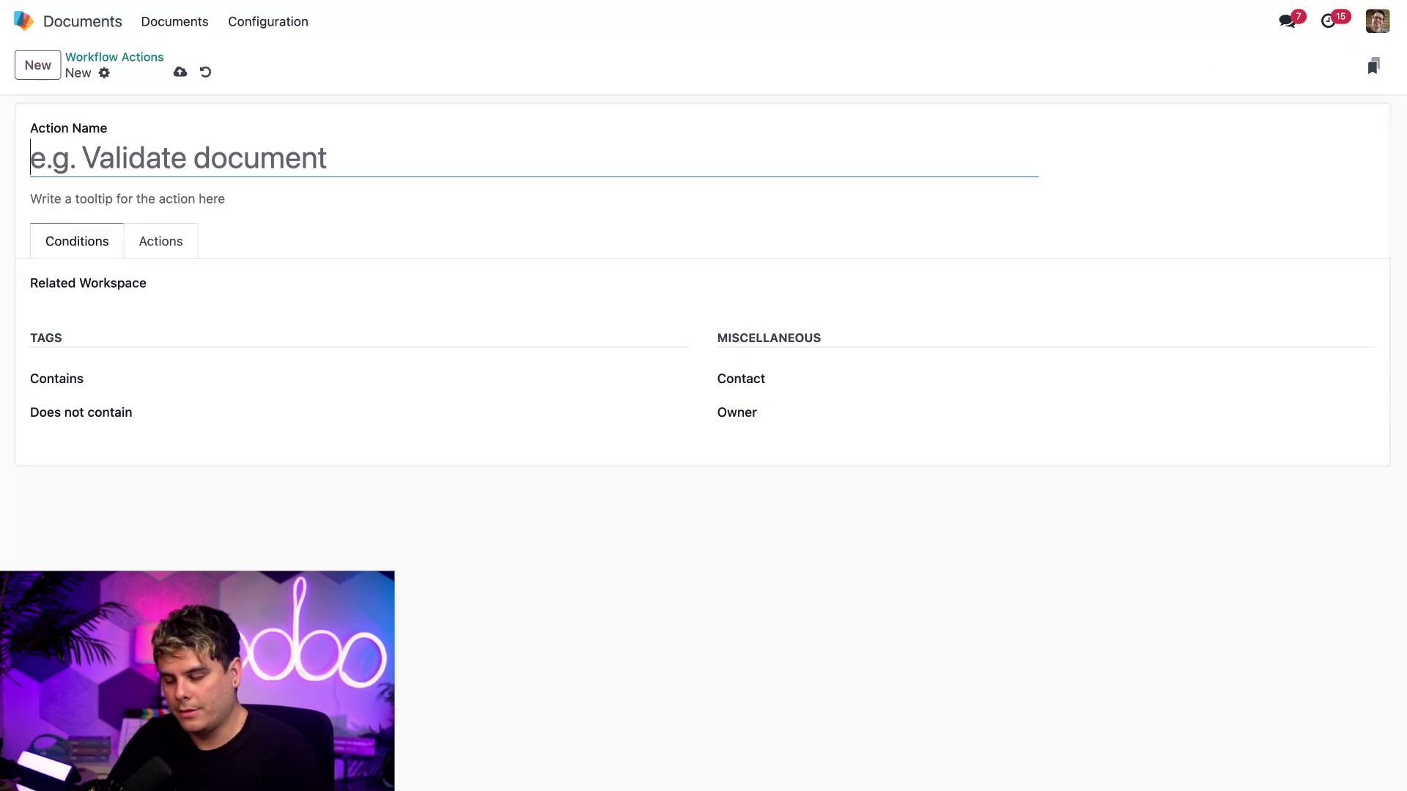
type("Schedule A")
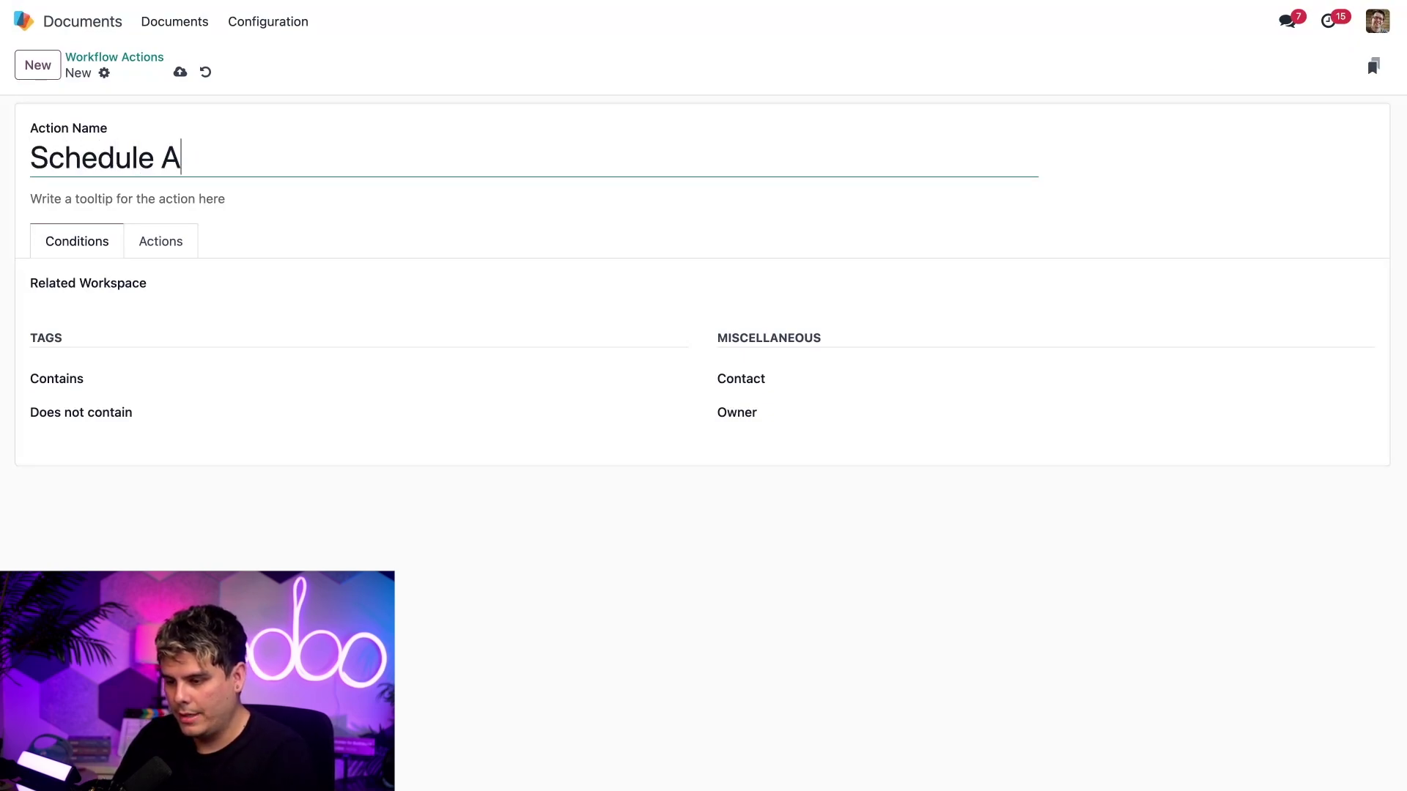
type("ctivity ")
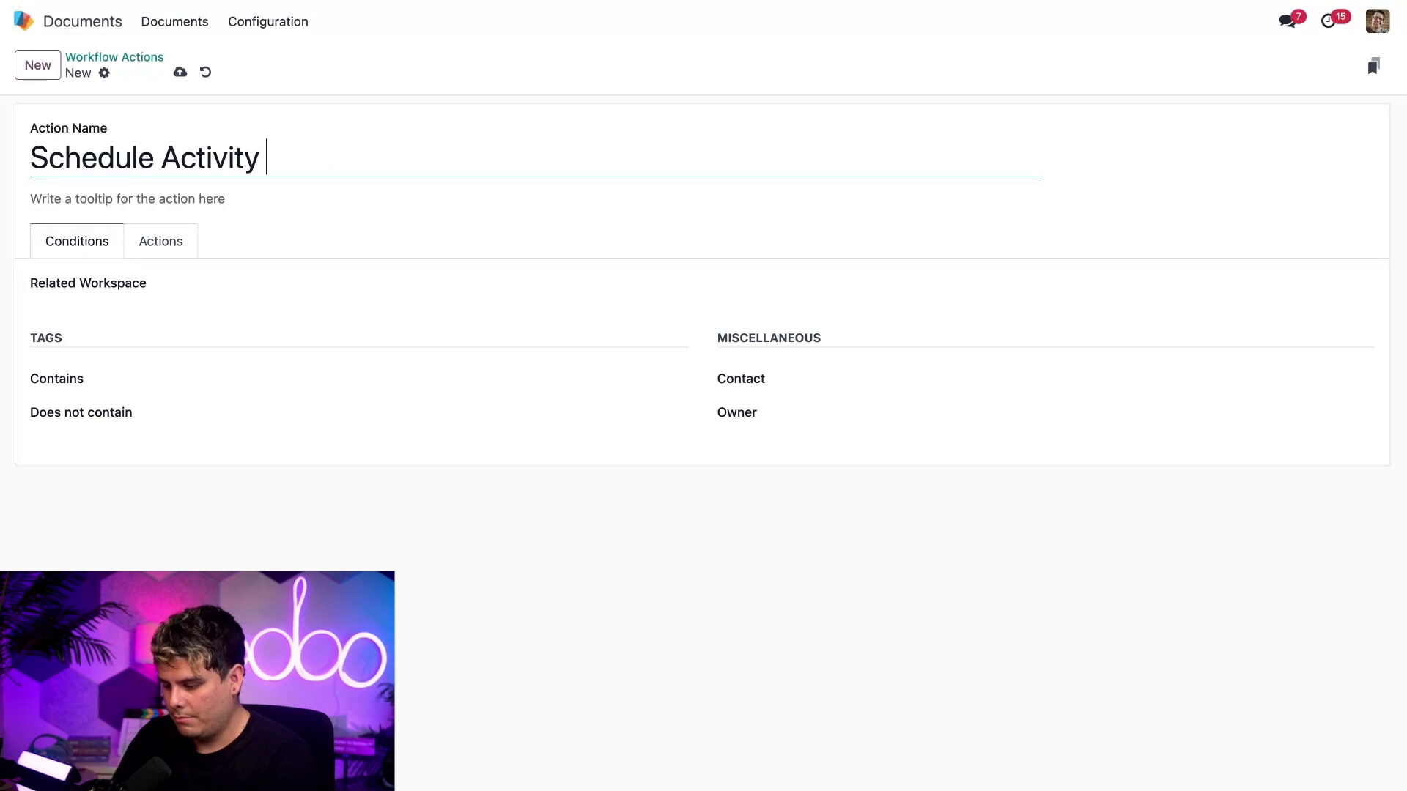
type("- Please")
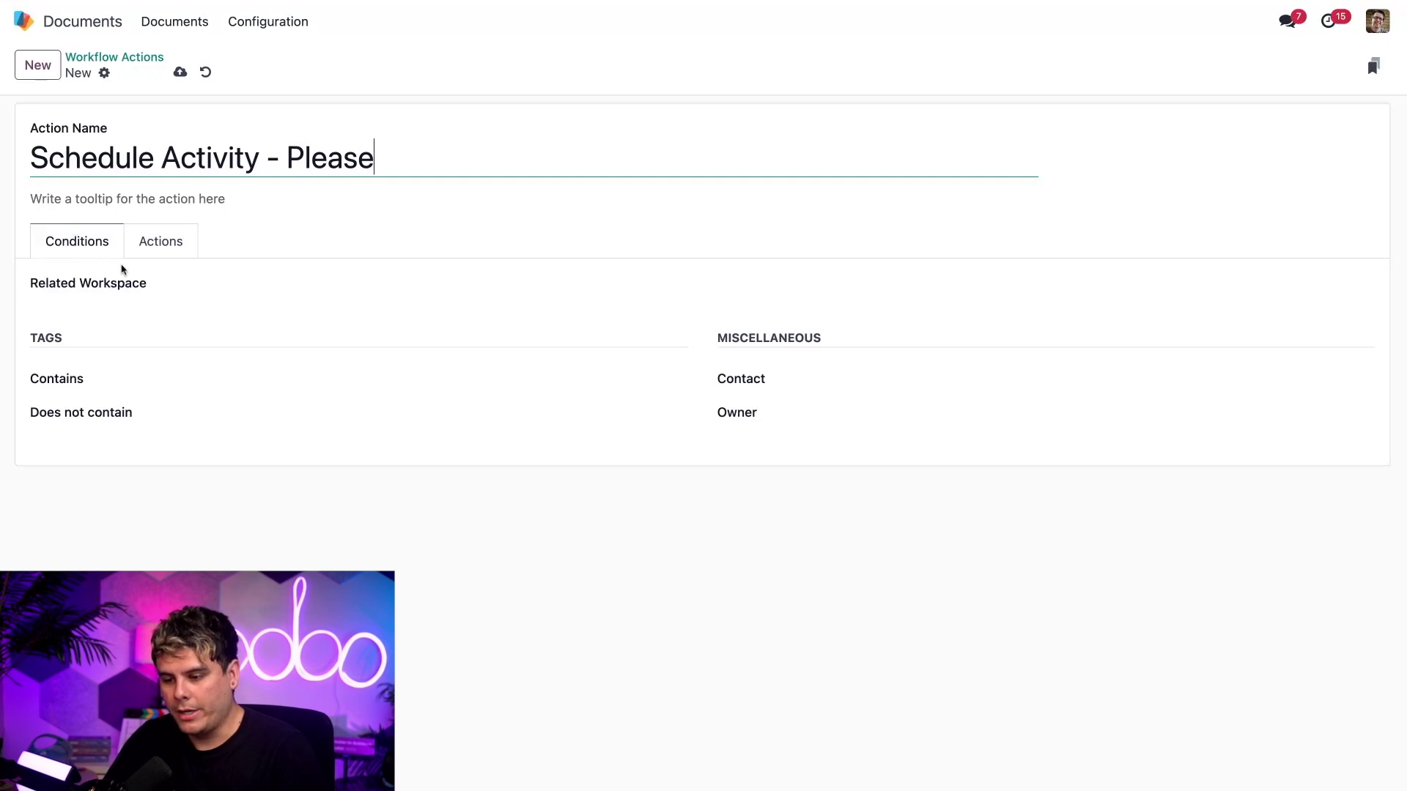
- Restrict the action to the Internal workspace and documents tagged Templates > Presentations
left_click(223, 283)
left_click(257, 315)
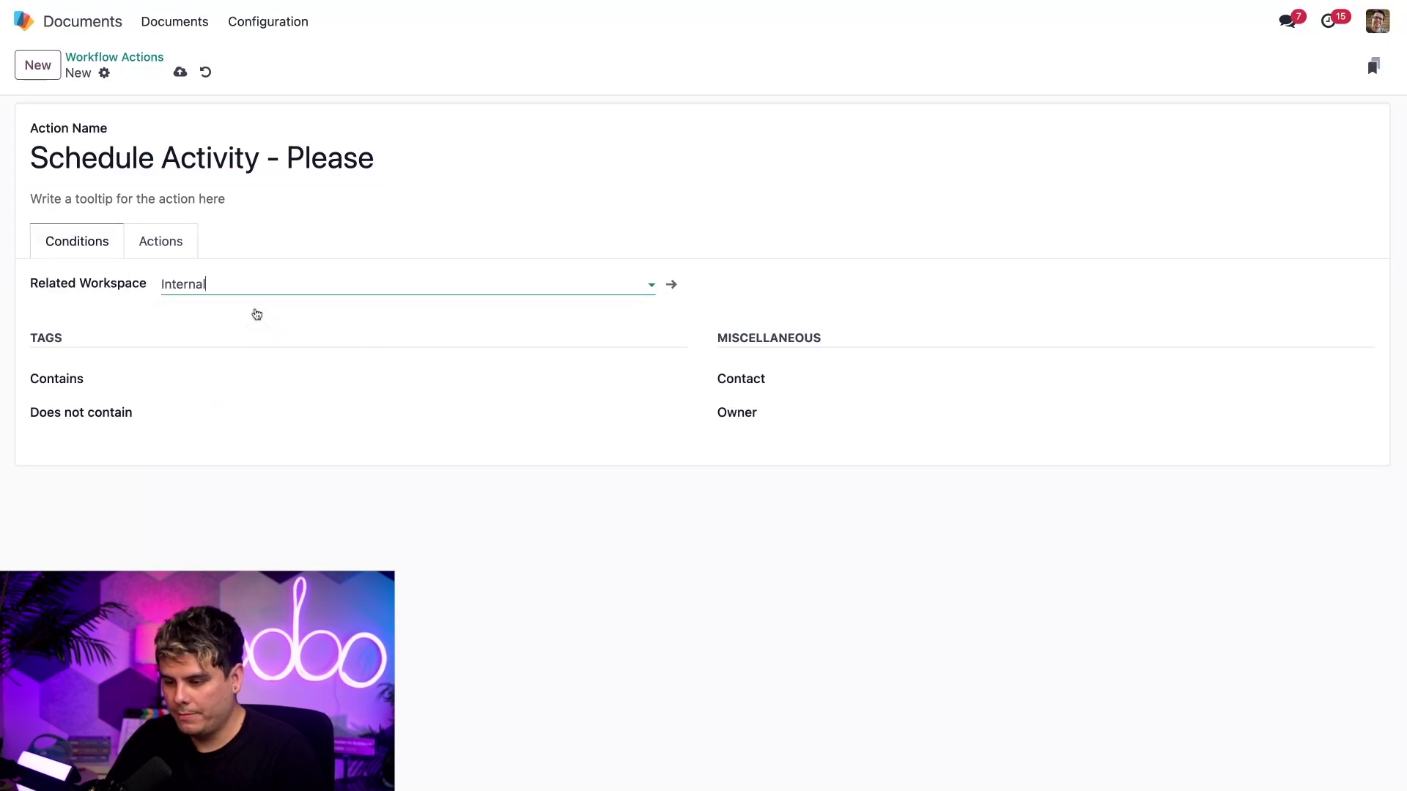
left_click(267, 315)
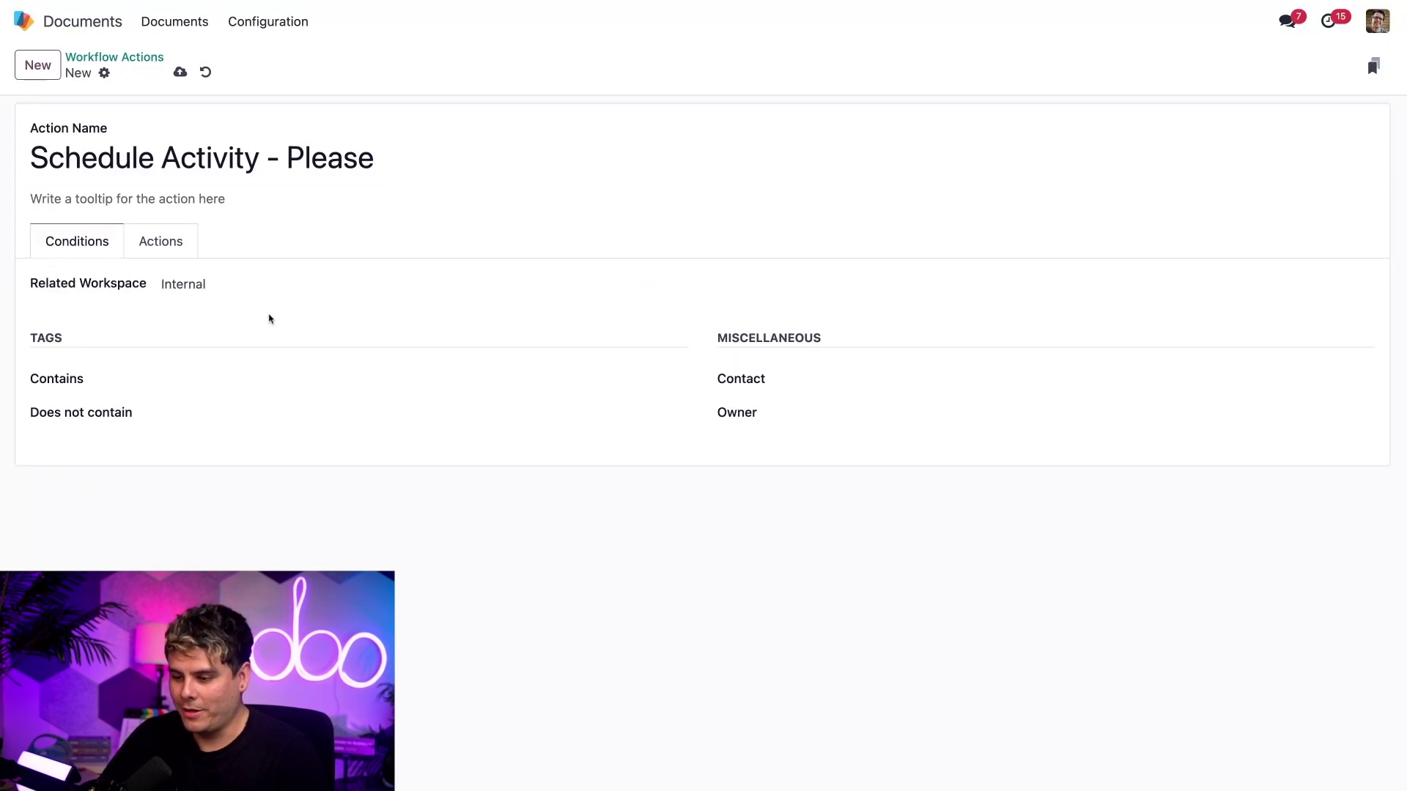
left_click(291, 375)
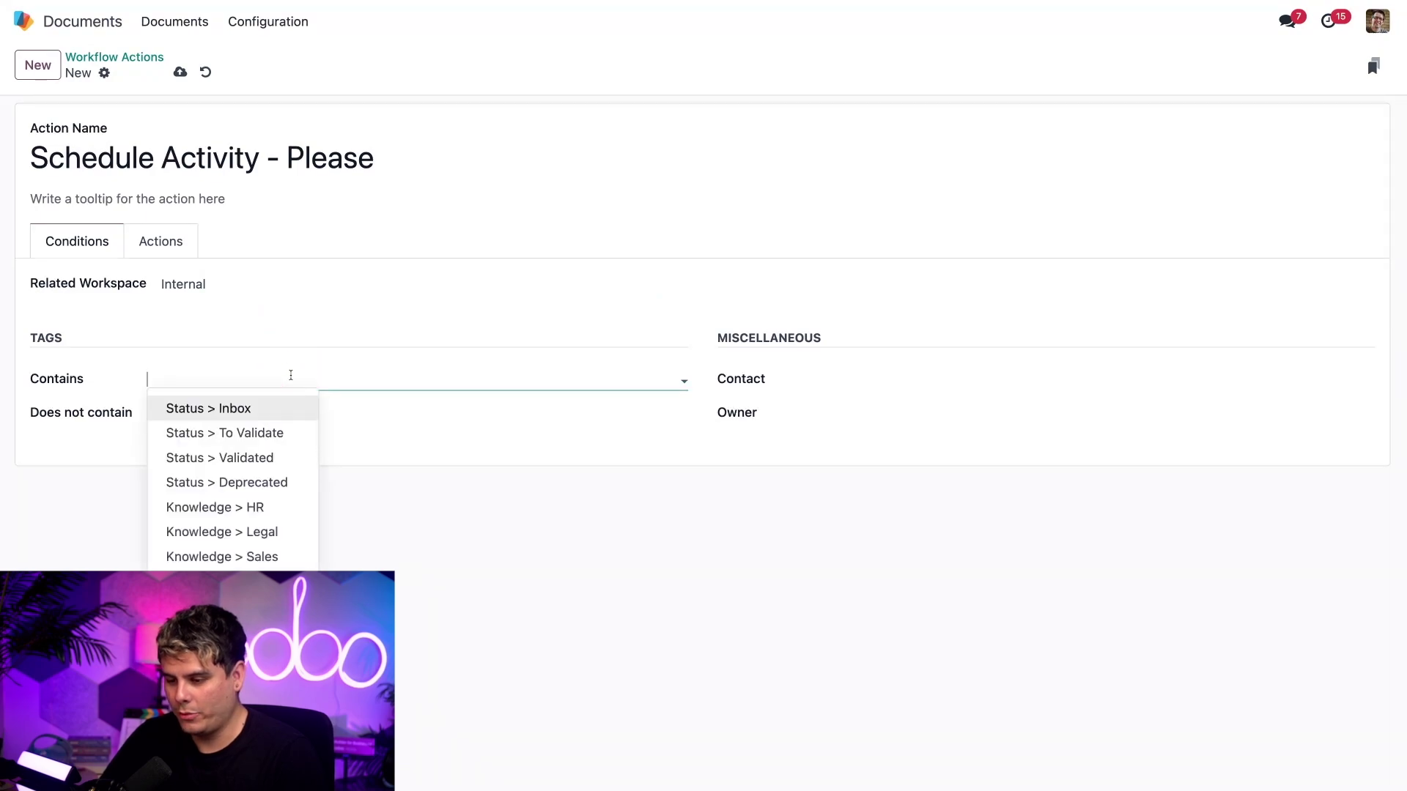
type("tem")
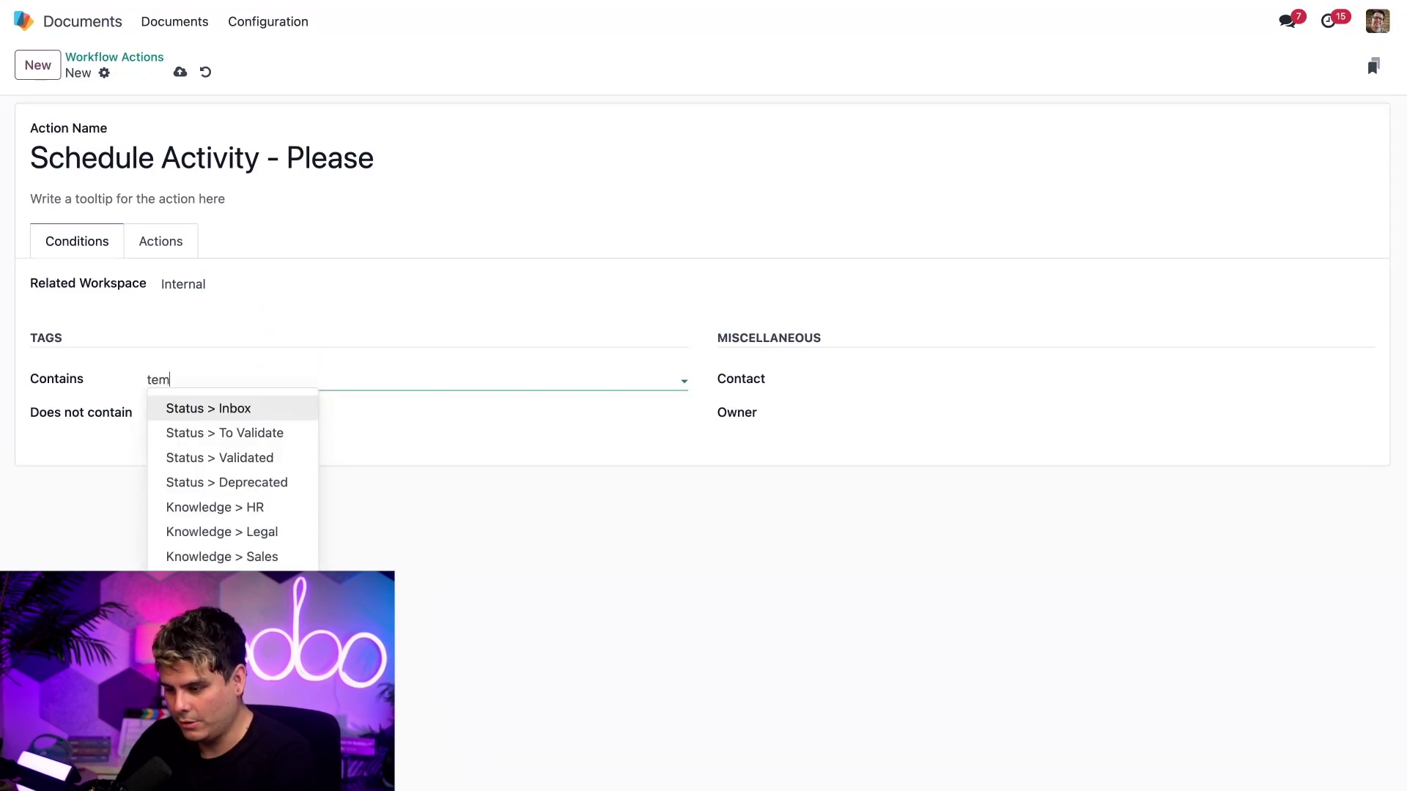
type("plat")
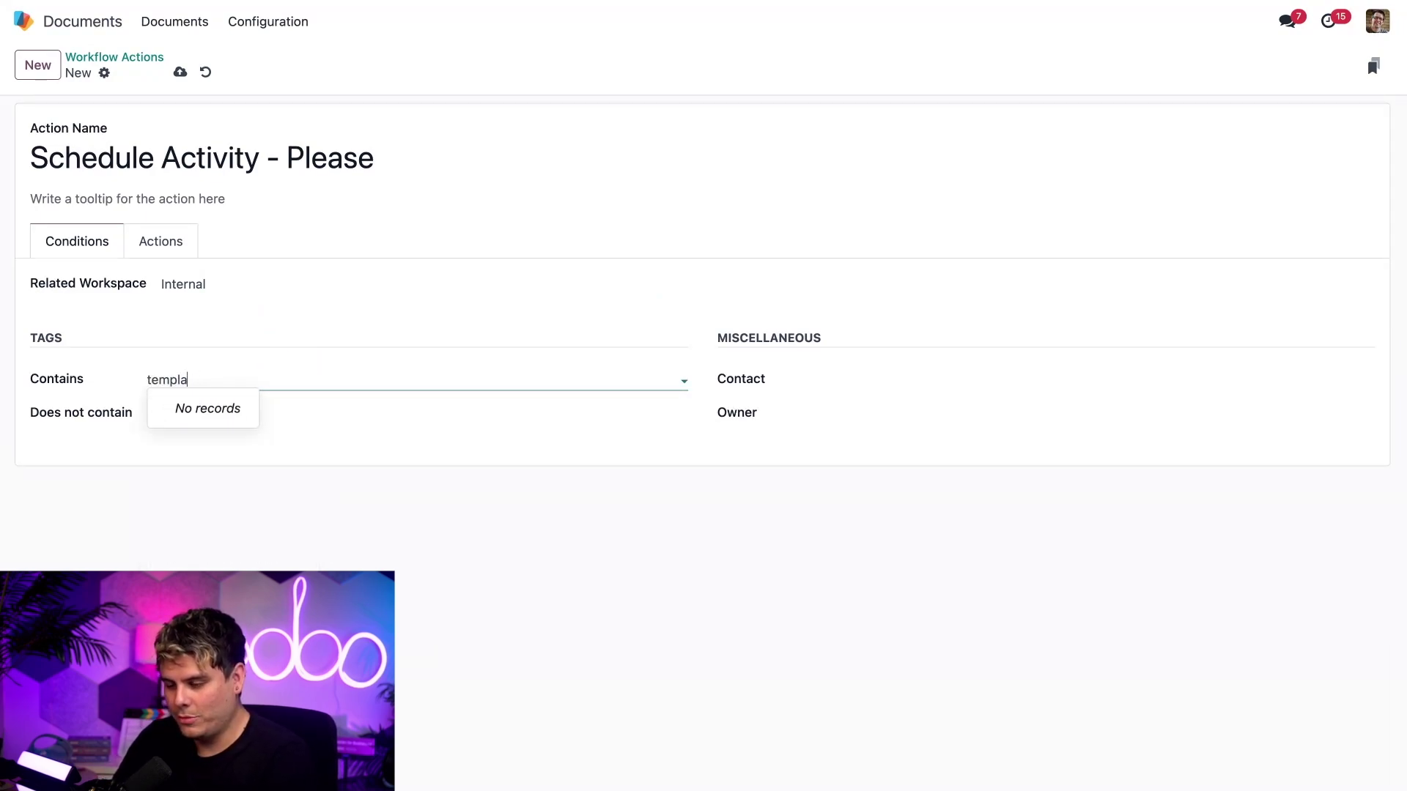
key("BackSpace")
key("BackSpace")
key("BackSpace")
key("BackSpace")
key("BackSpace")
key("BackSpace")
type("presentat")
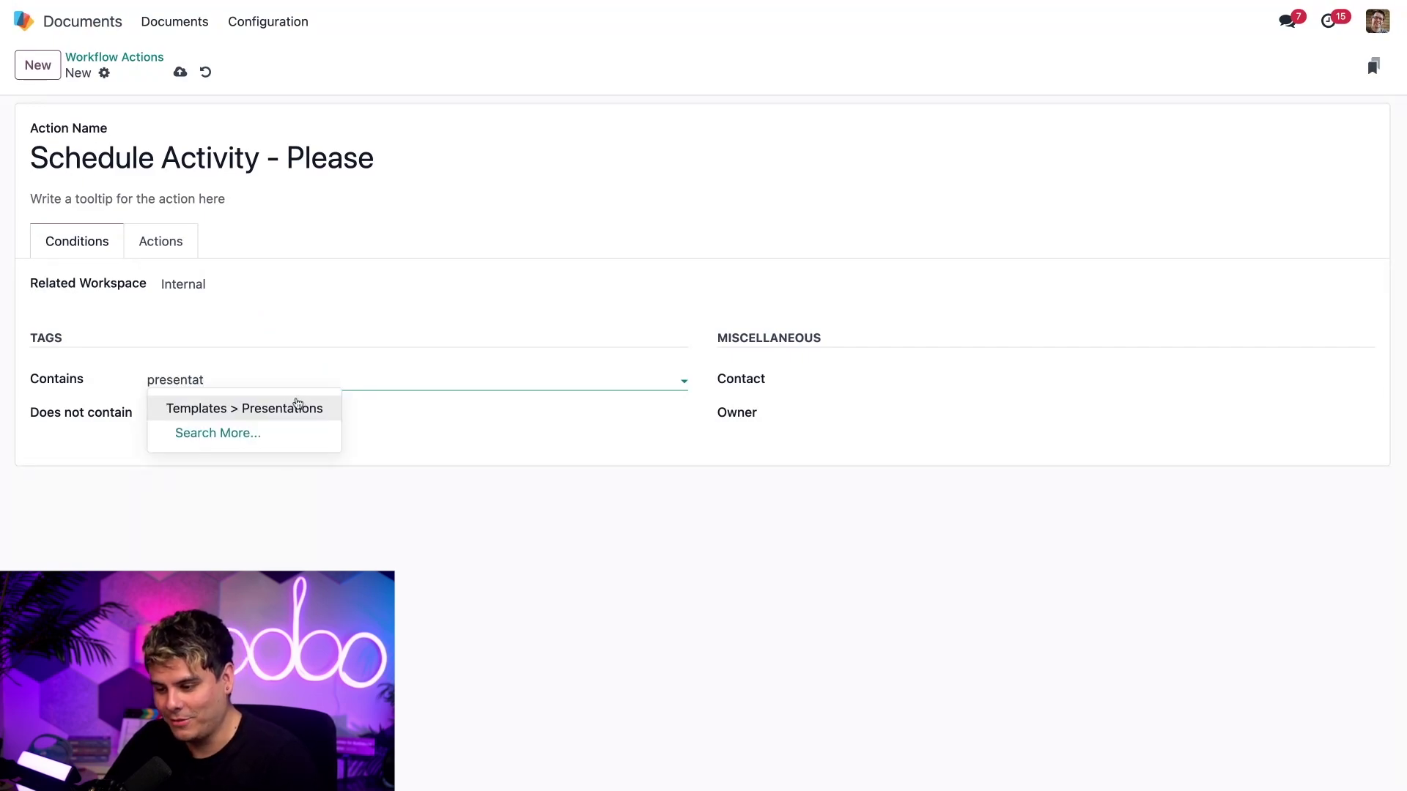
left_click(296, 405)
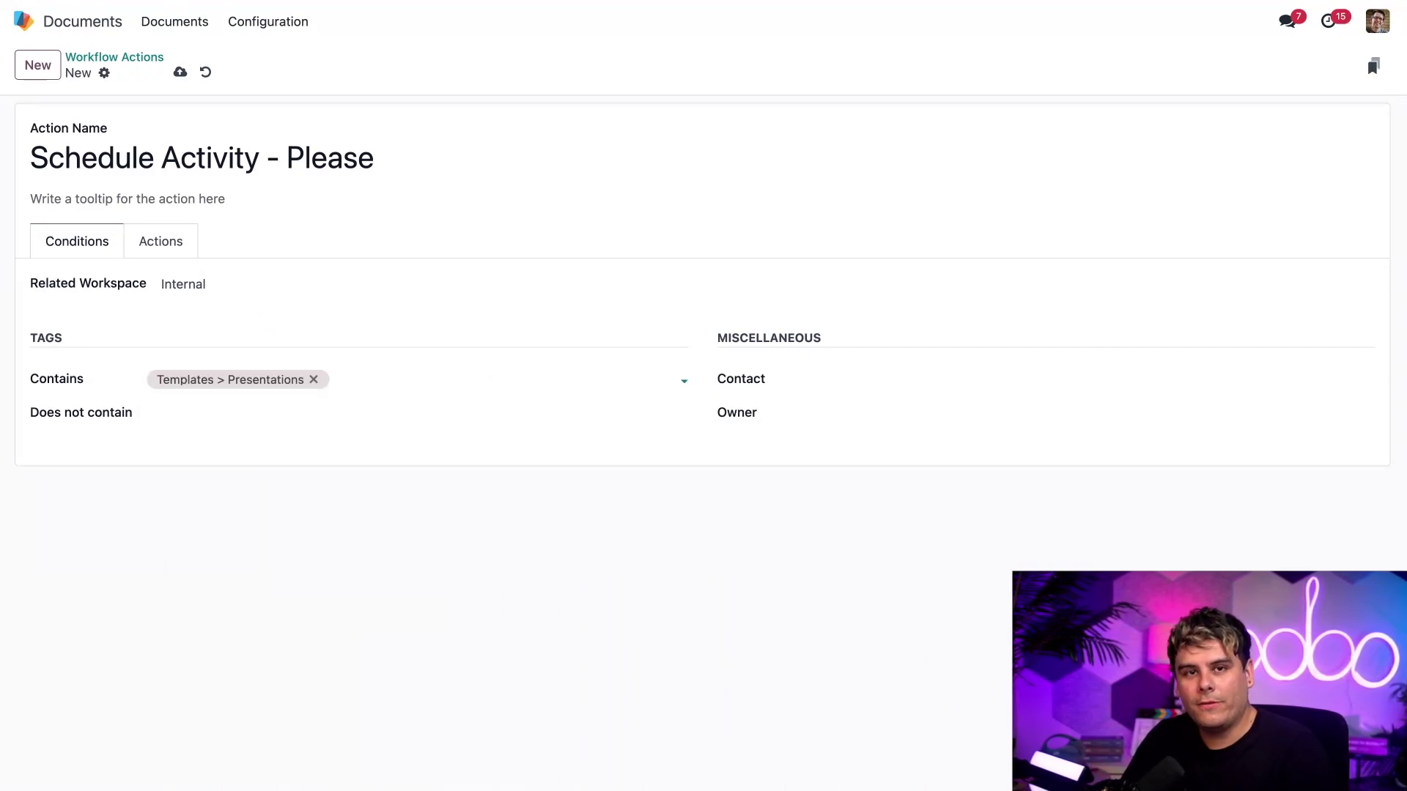
left_click(165, 242)
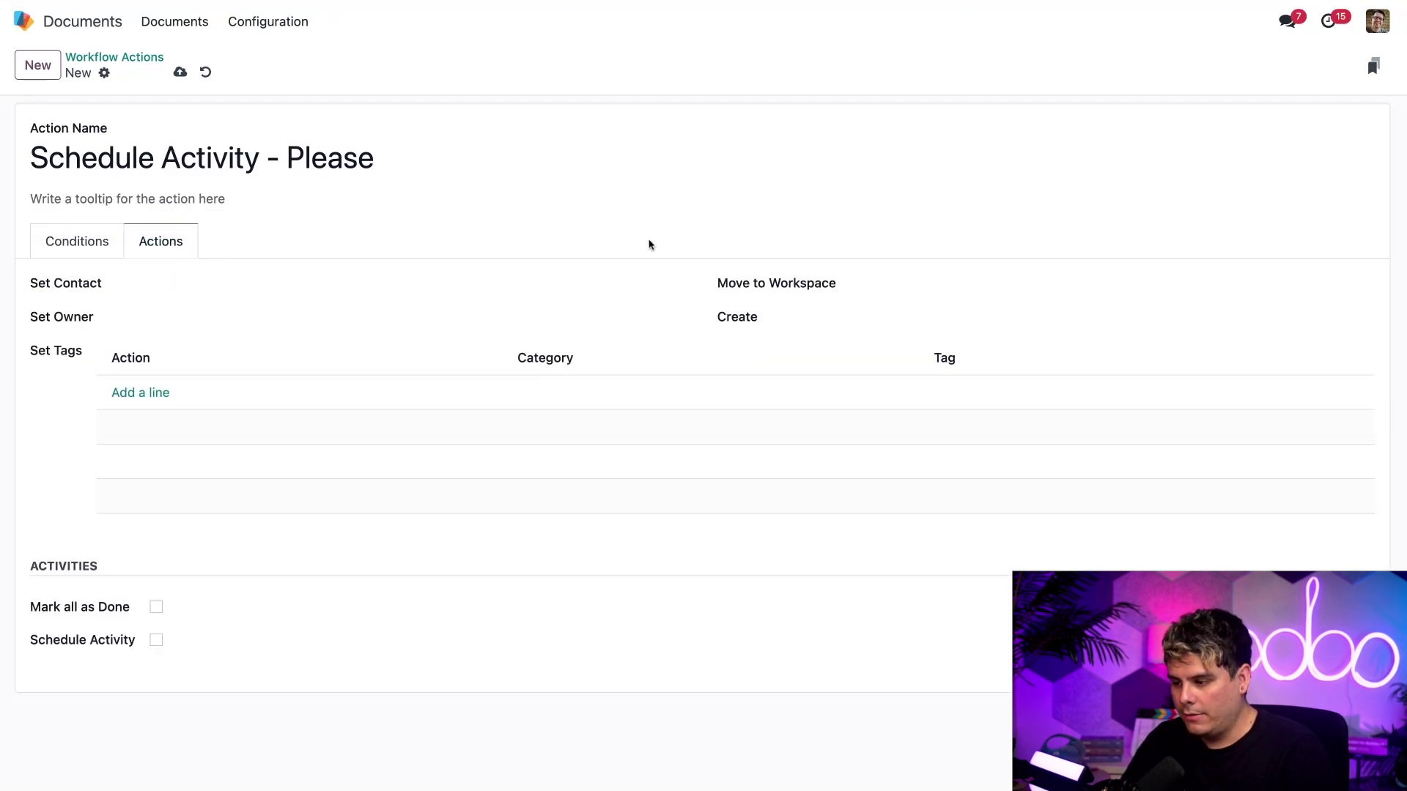
- Make the action move documents to the Marketing workspace
left_click(906, 293)
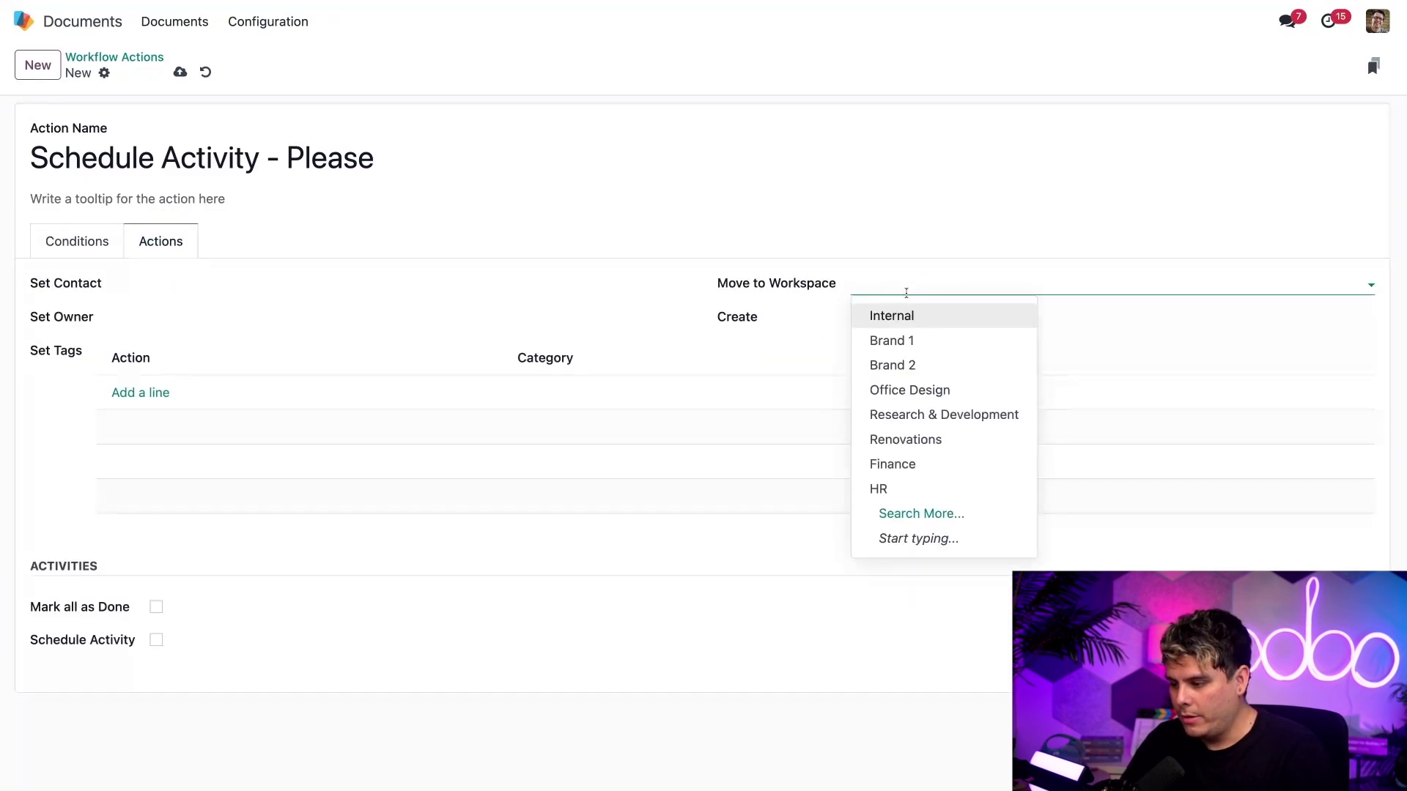
type("mark")
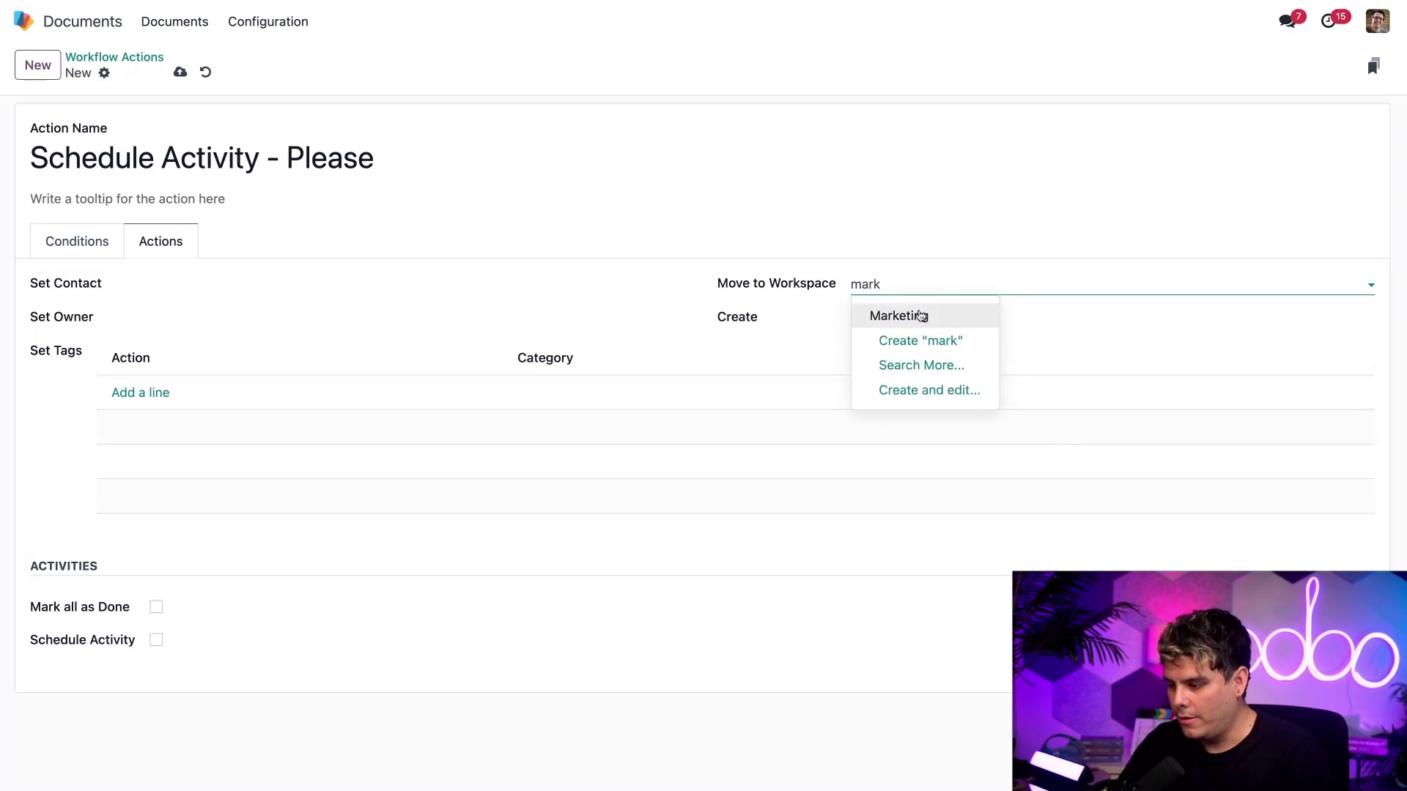
left_click(921, 316)
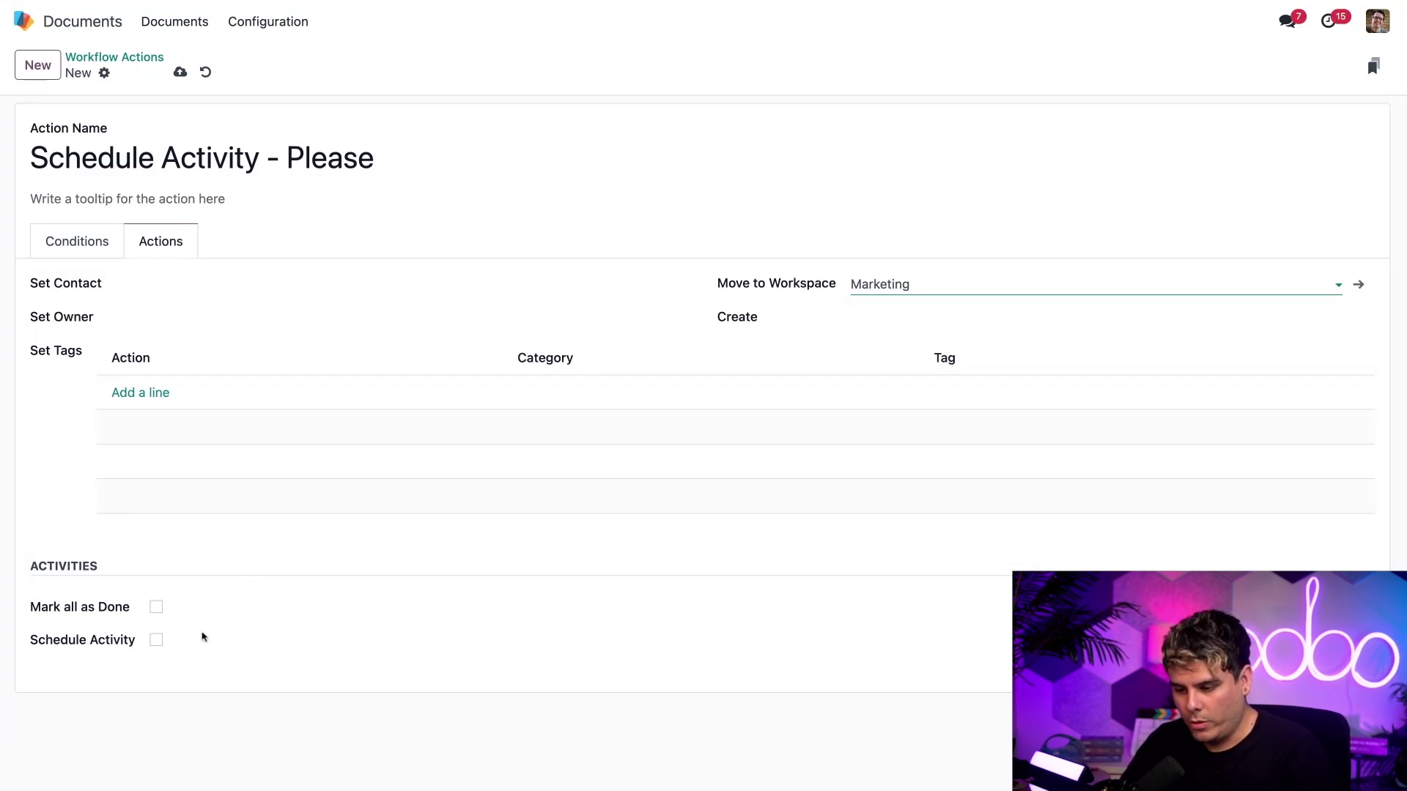
- Enable Schedule Activity with Email as the activity type and save the action
left_click(156, 639)
scroll(265, 632, "down", 1)
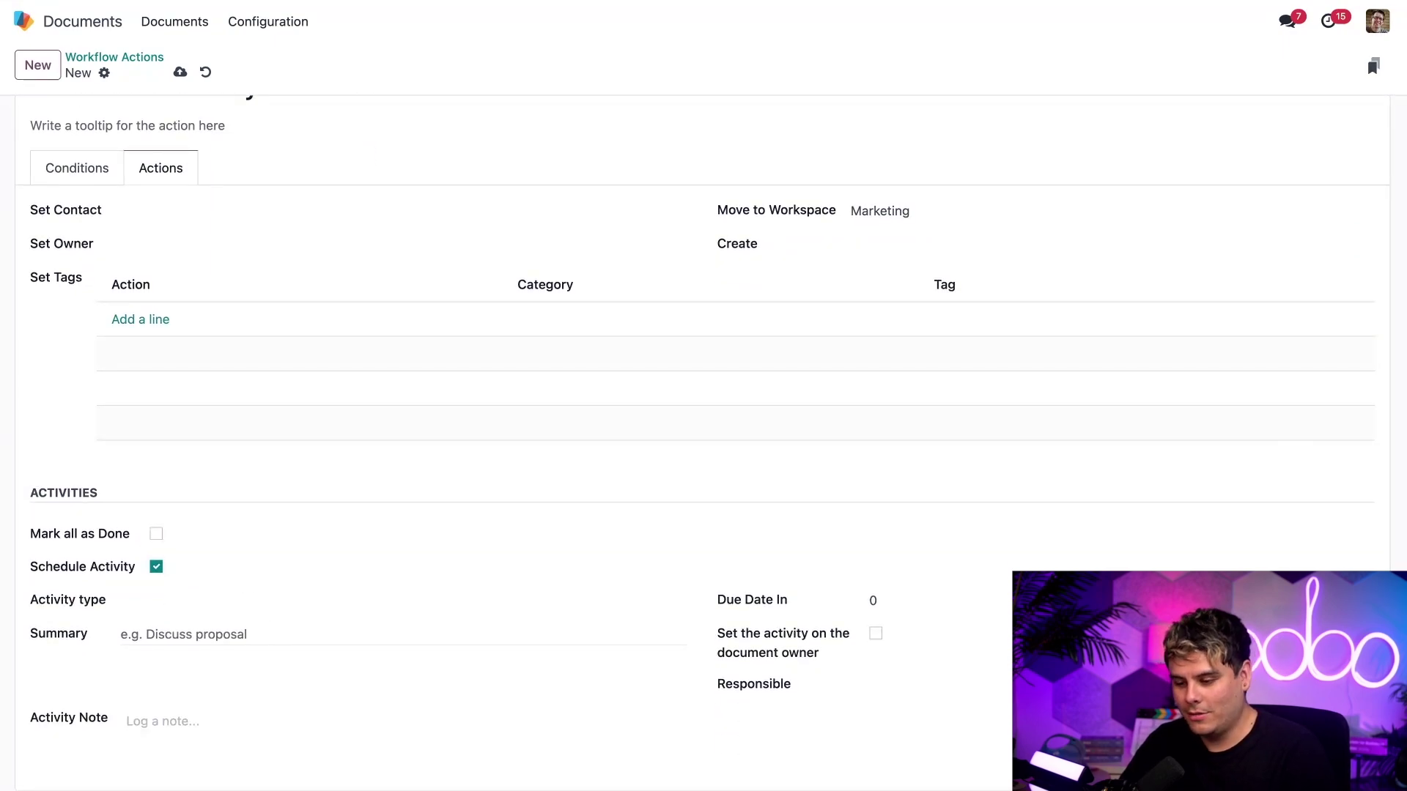
left_click(231, 598)
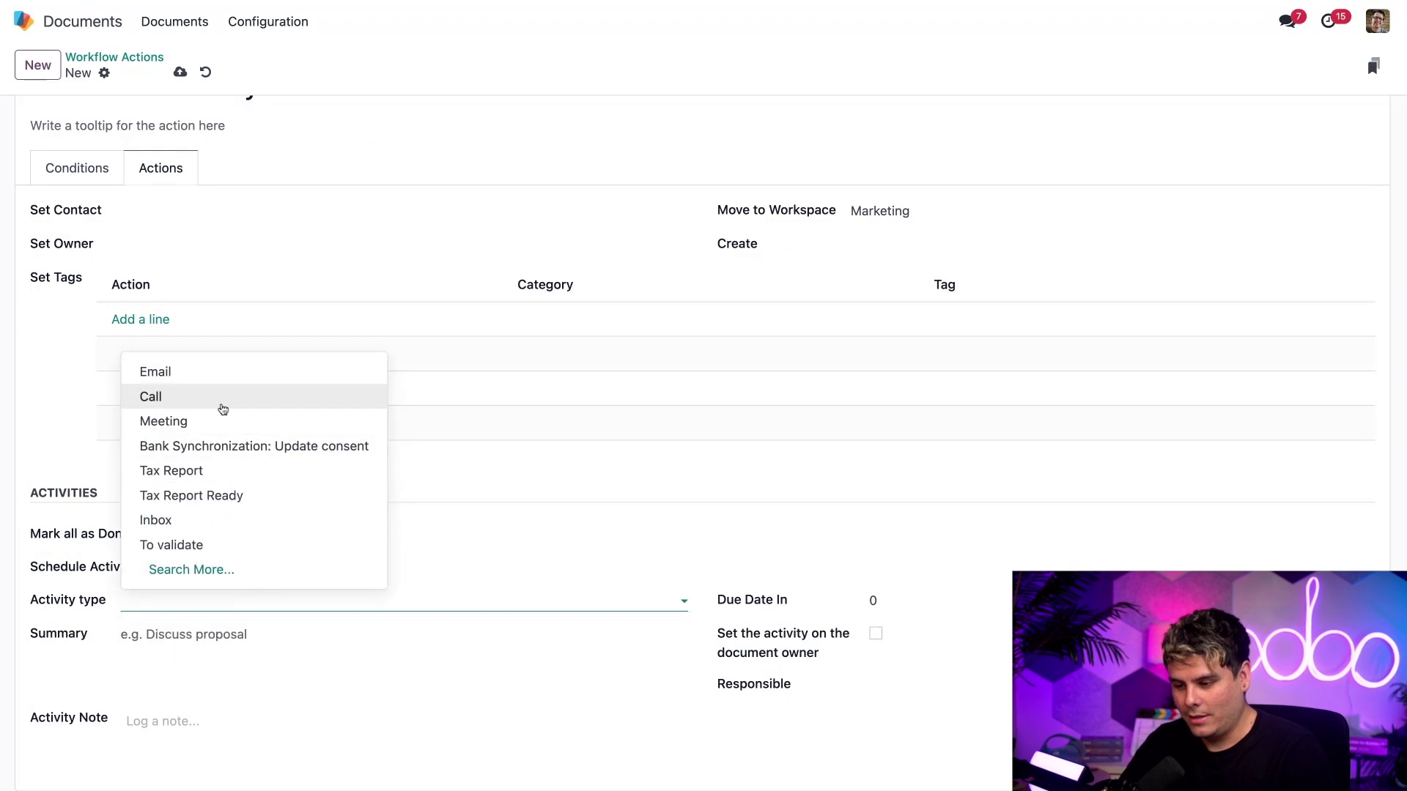
left_click(217, 381)
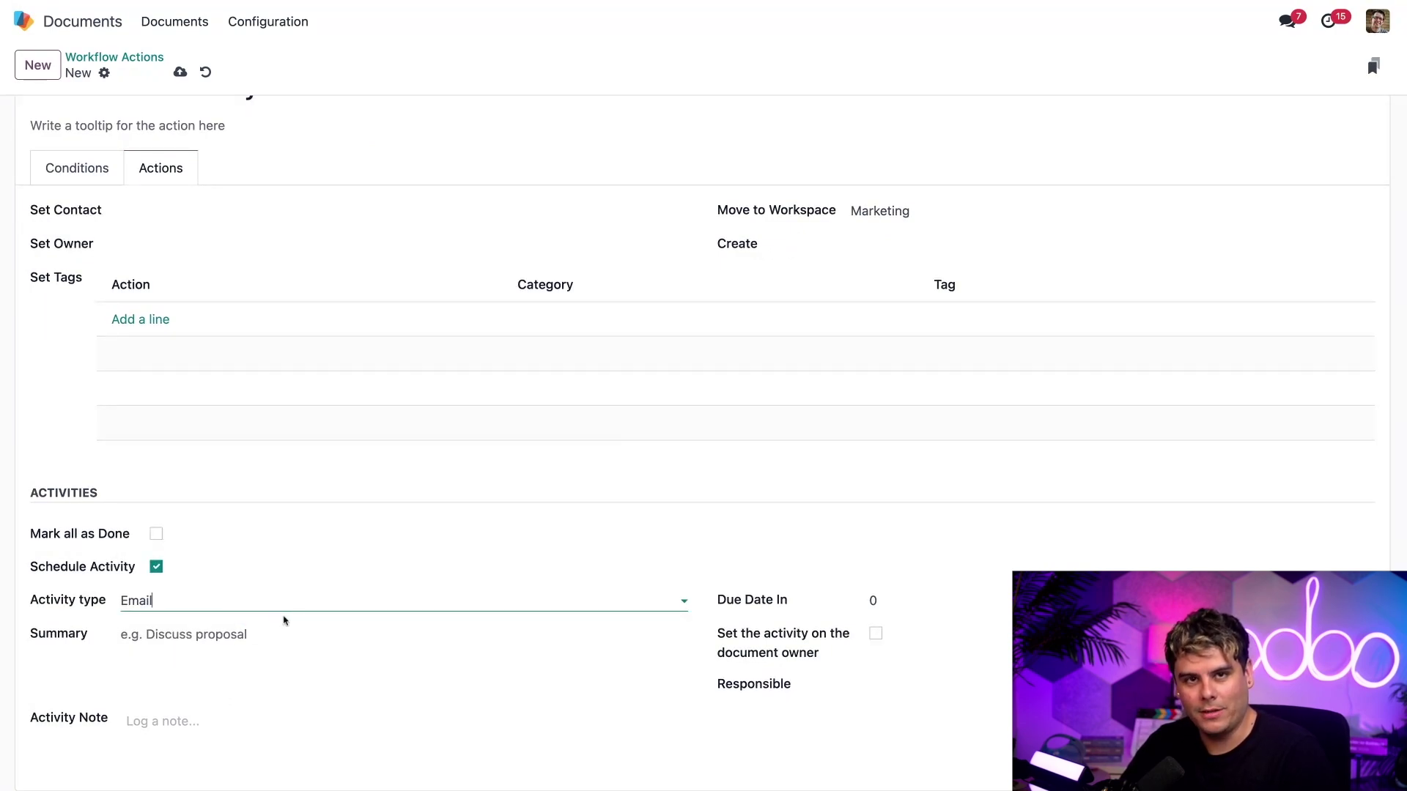
scroll(194, 256, "up", 2)
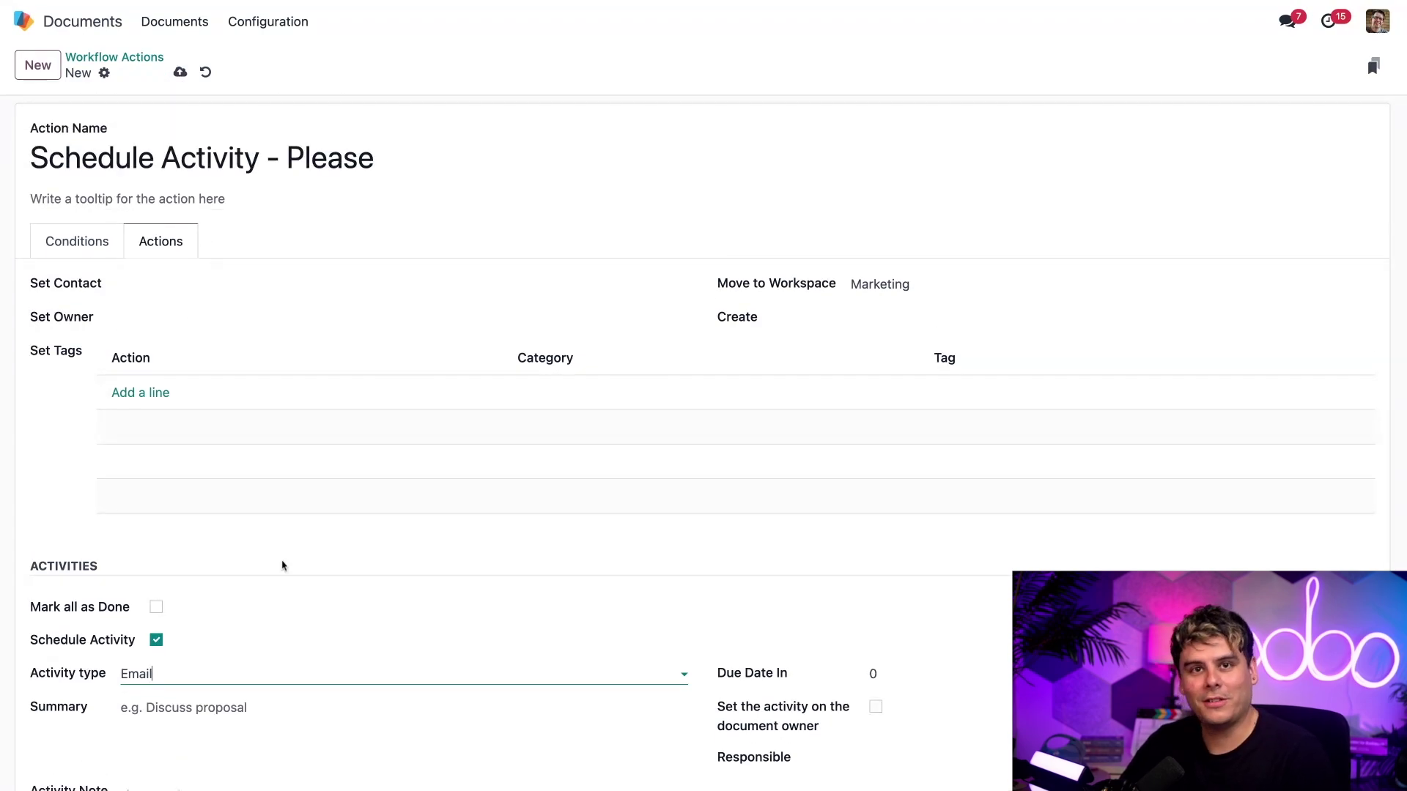
left_click(174, 73)
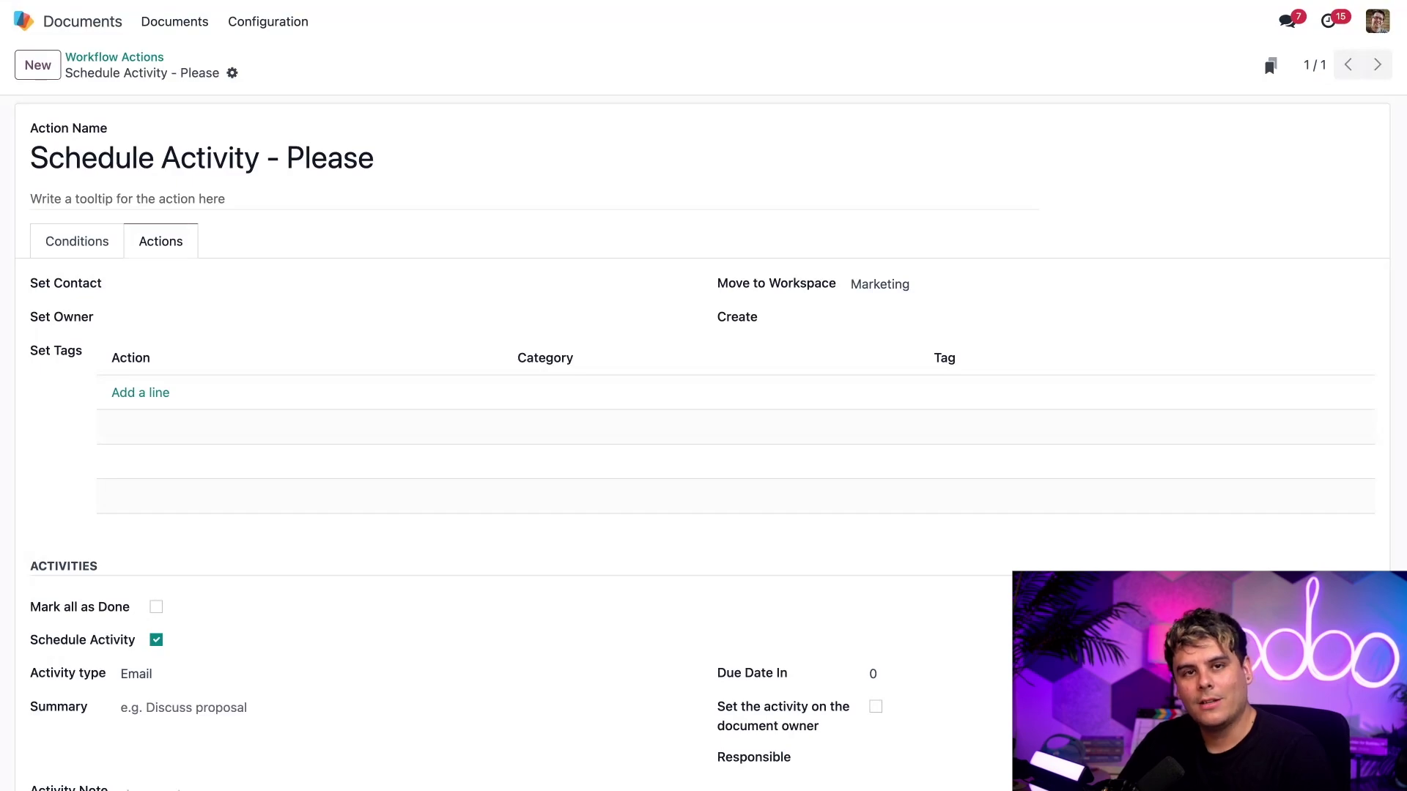
- Run the Schedule Activity - Please action on the Video: Odoo Documents card from the Documents overview
left_click(178, 22)
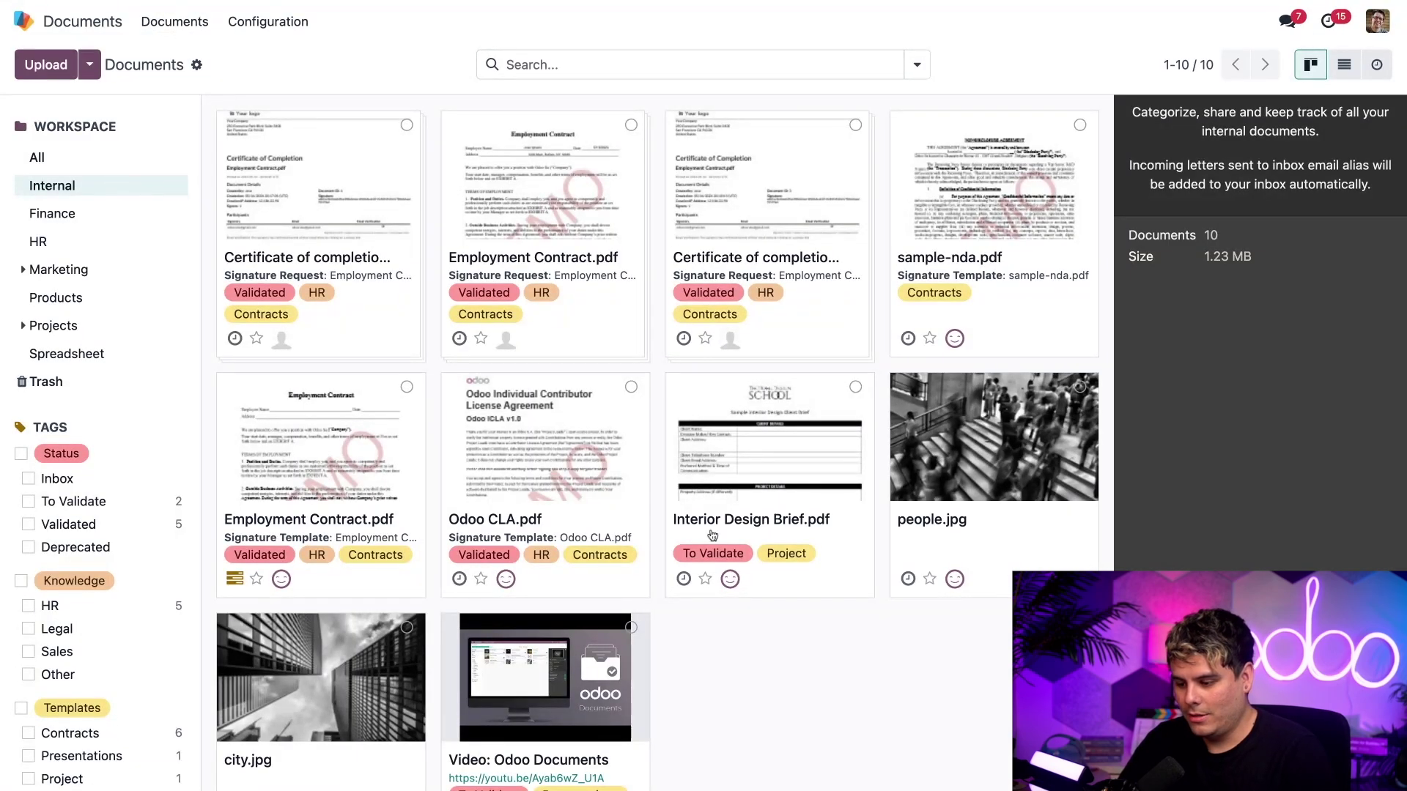
scroll(712, 535, "down", 3)
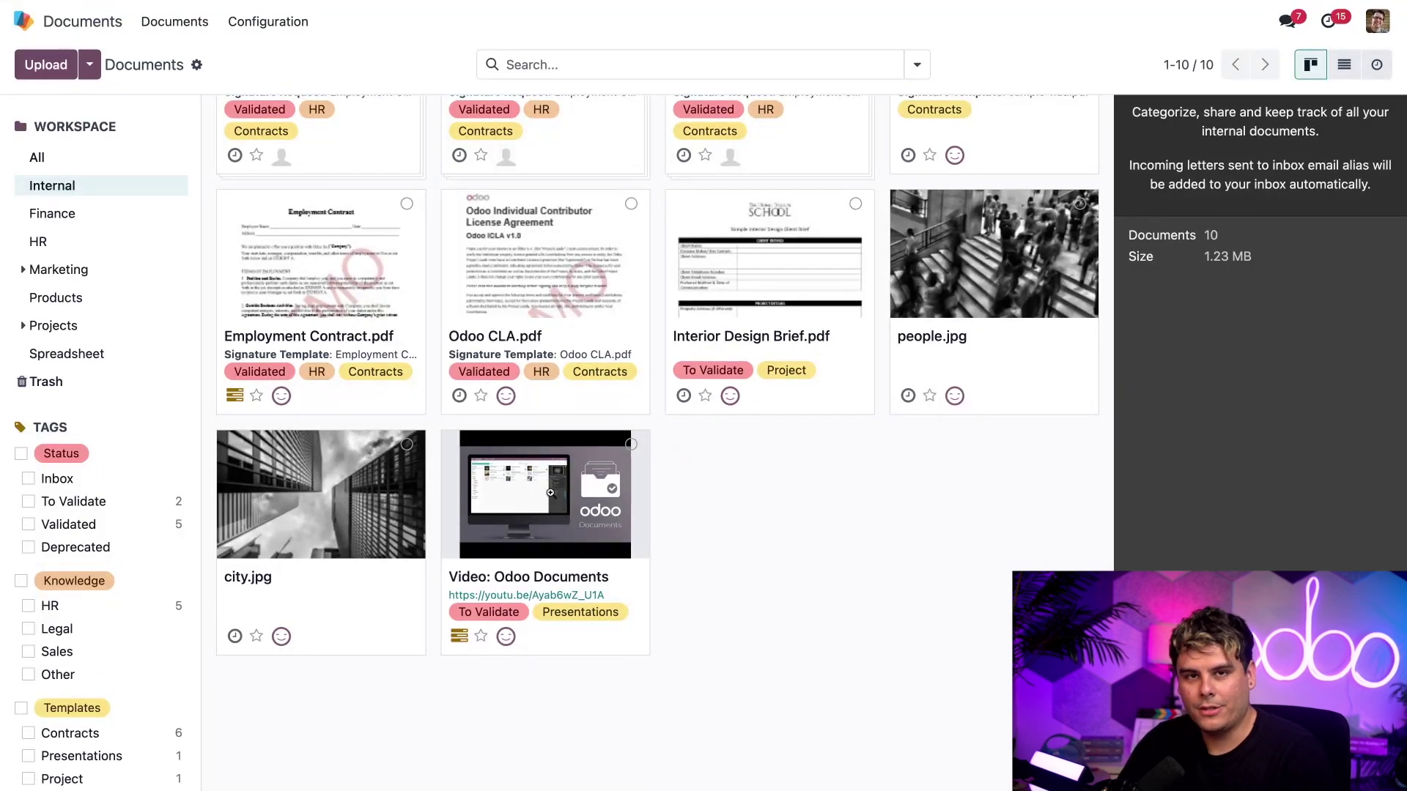
left_click(550, 492)
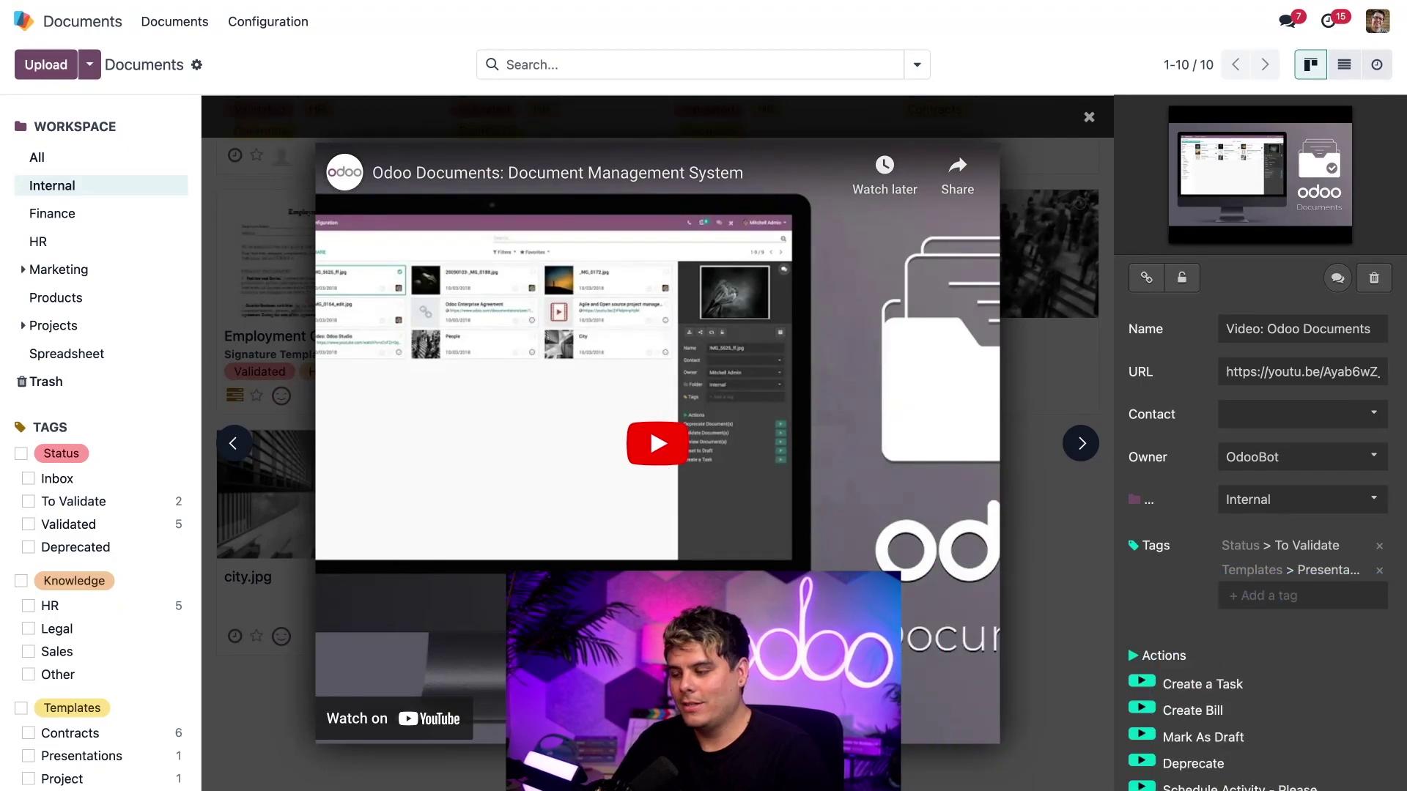
scroll(1228, 630, "down", 1)
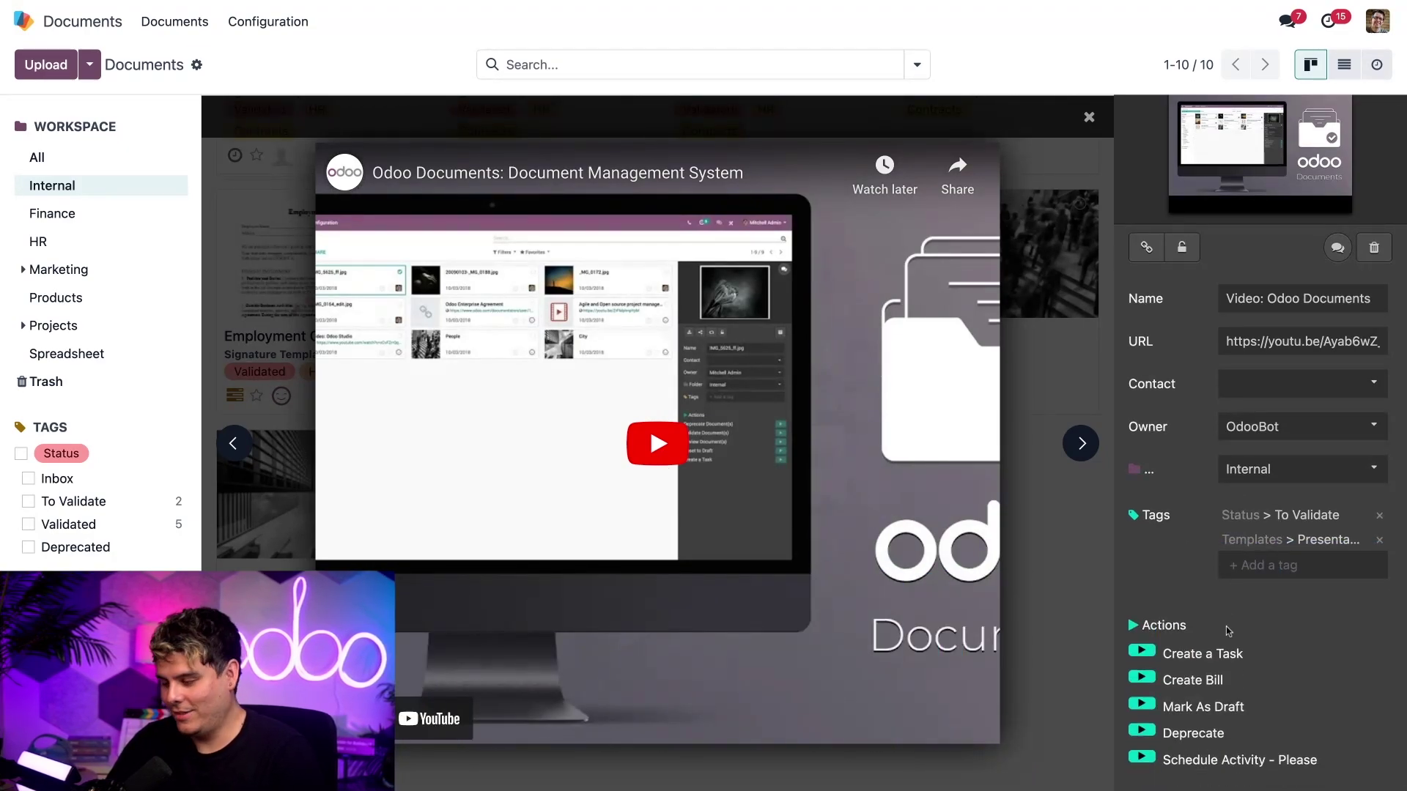
left_click(1142, 760)
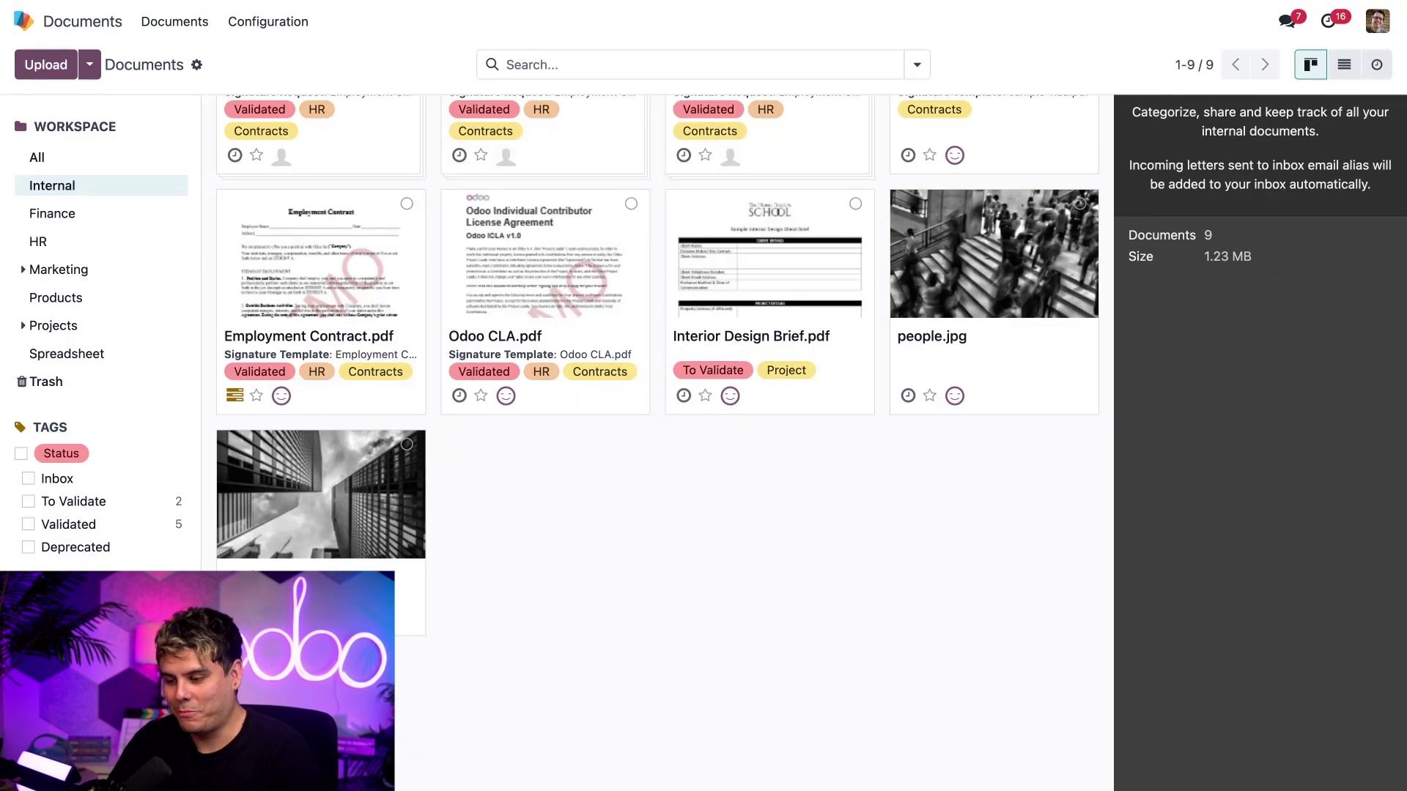
- Open the Marketing workspace and display the details of the moved Video: Odoo Documents link
left_click(96, 275)
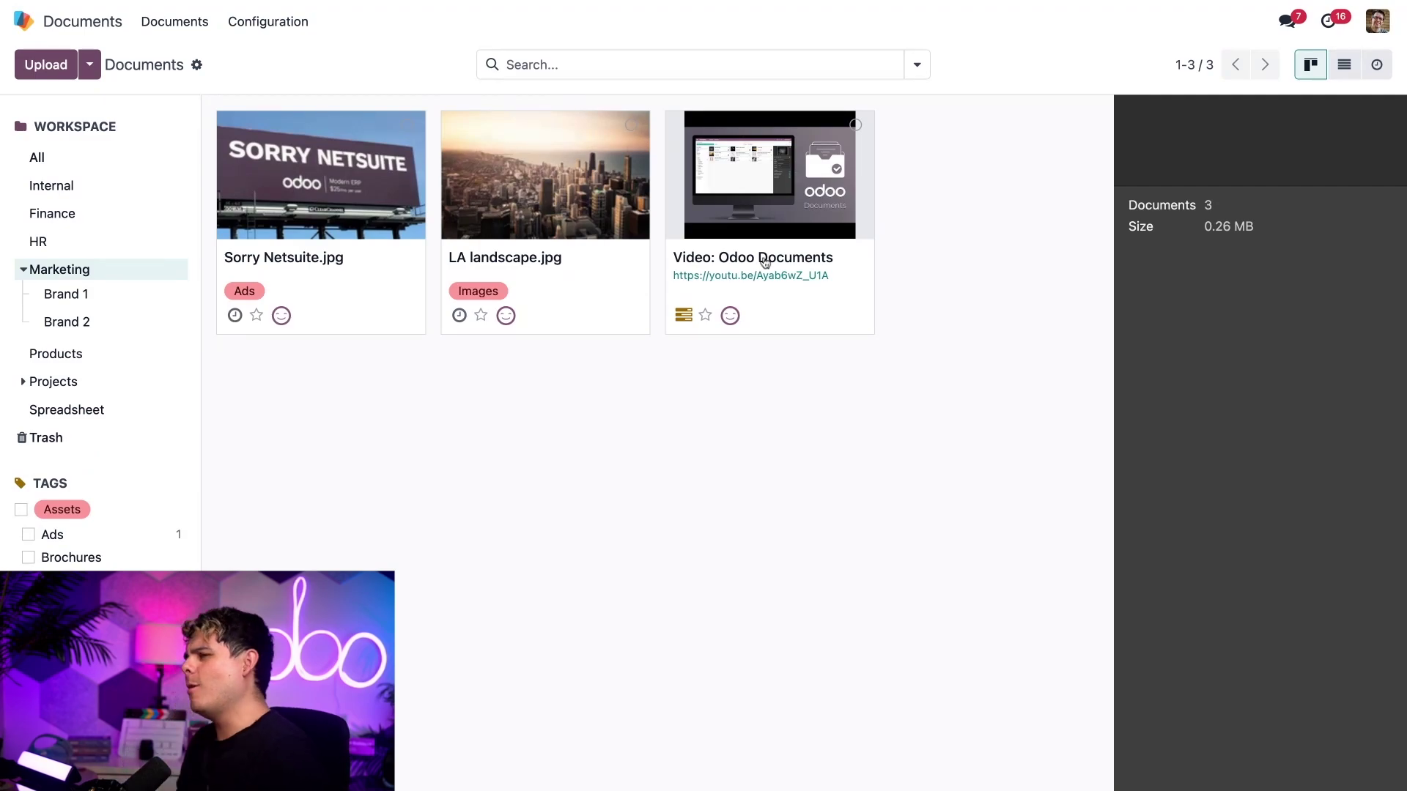
left_click(855, 124)
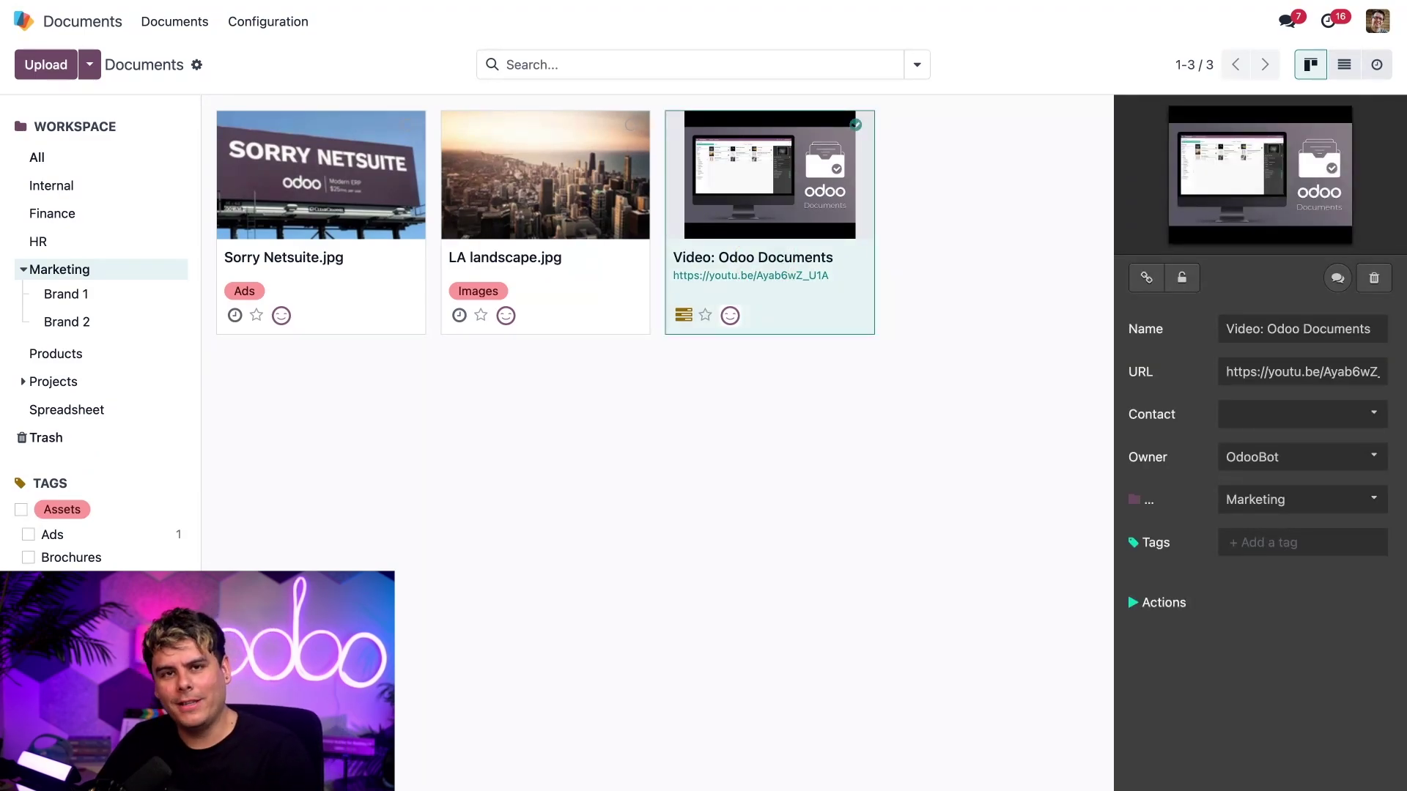